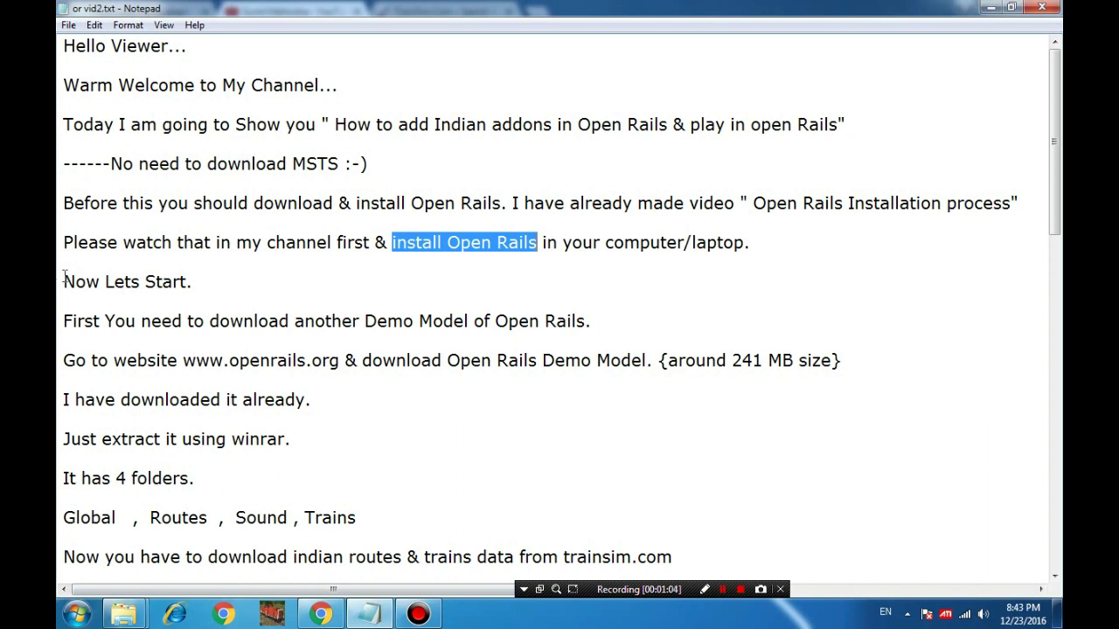
pyautogui.moveTo(64, 278)
pyautogui.mouseDown()
pyautogui.moveTo(222, 289)
pyautogui.moveTo(123, 295)
pyautogui.moveTo(62, 282)
pyautogui.mouseUp()
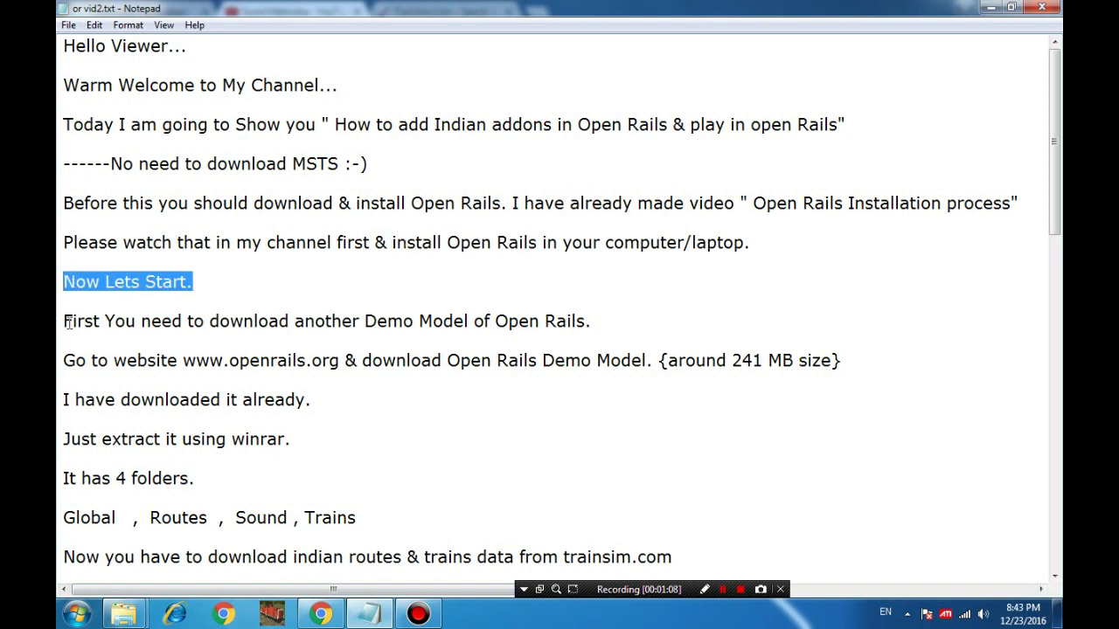
pyautogui.moveTo(64, 320); pyautogui.dragTo(183, 362)
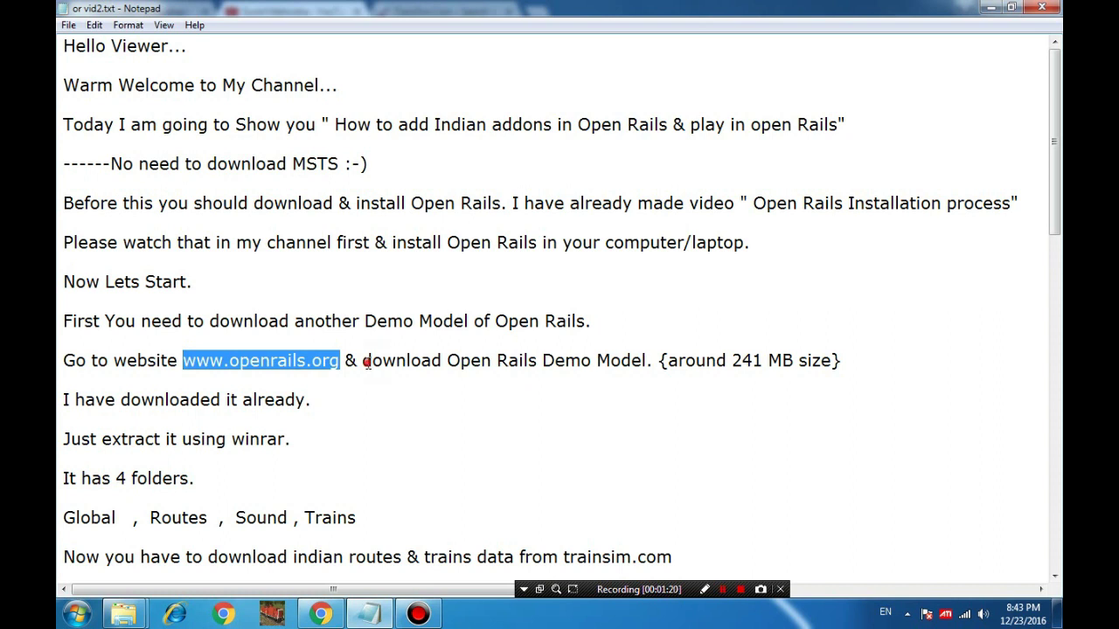
pyautogui.moveTo(362, 362); pyautogui.dragTo(646, 362)
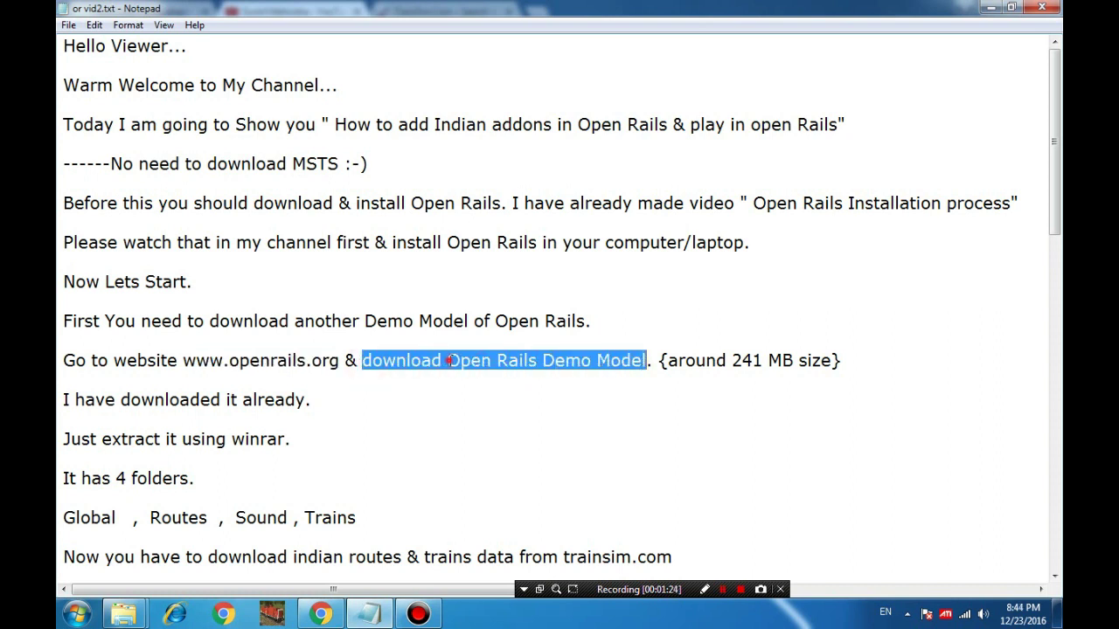
pyautogui.moveTo(448, 361); pyautogui.dragTo(643, 362)
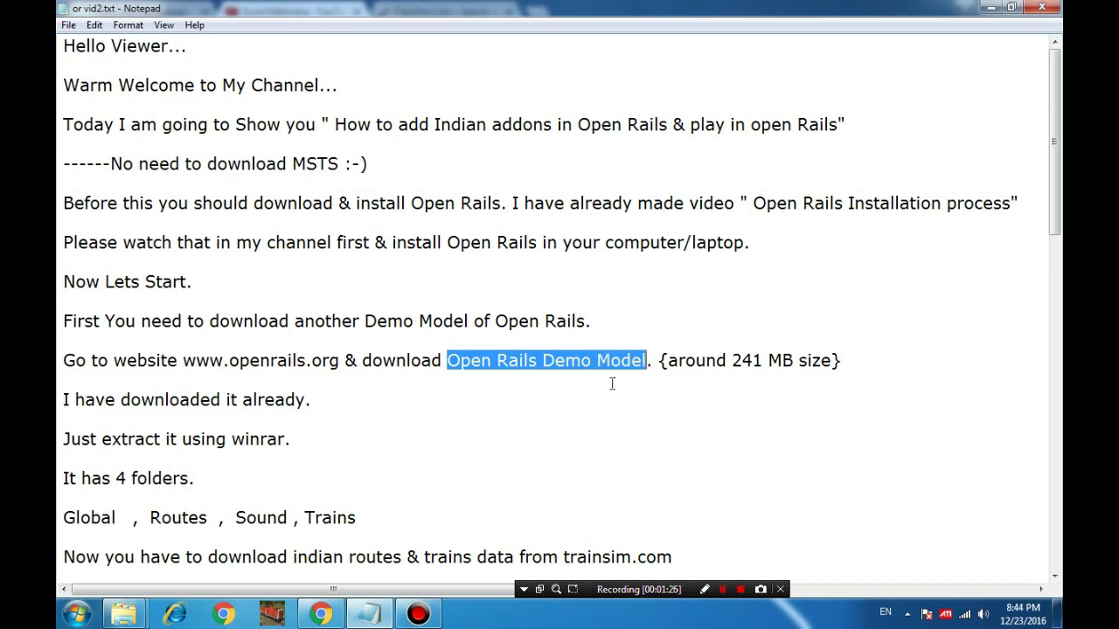
pyautogui.moveTo(669, 361)
pyautogui.mouseDown()
pyautogui.moveTo(834, 361)
pyautogui.moveTo(663, 361)
pyautogui.mouseUp()
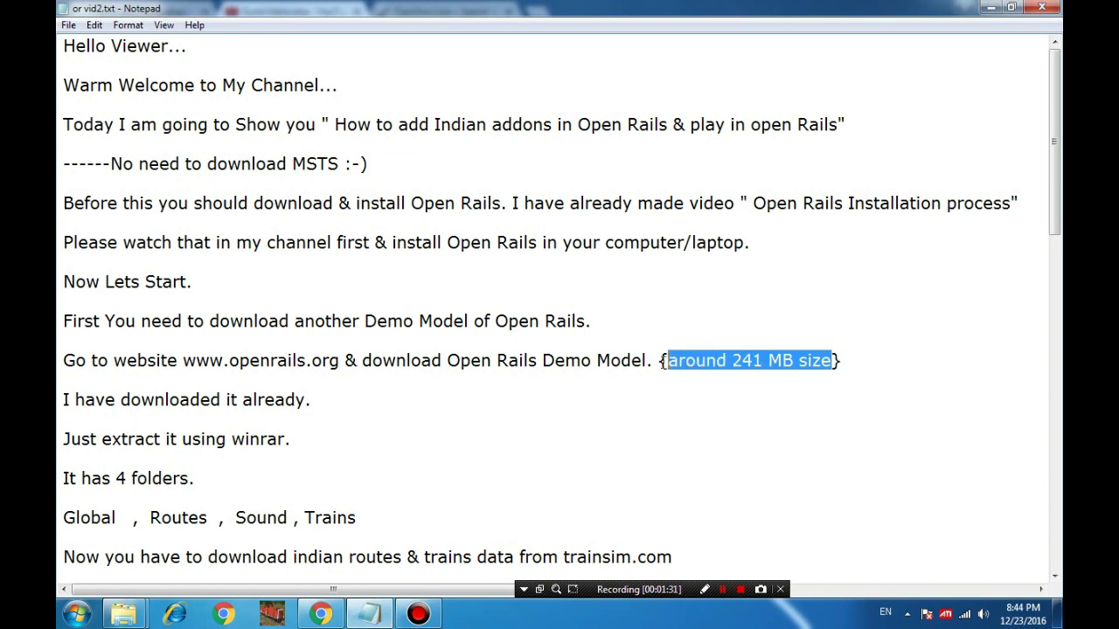
# - Switch to Chrome and highlight the Demo Model 1 heading and its download link on the Open Rails content page
pyautogui.click(321, 614)
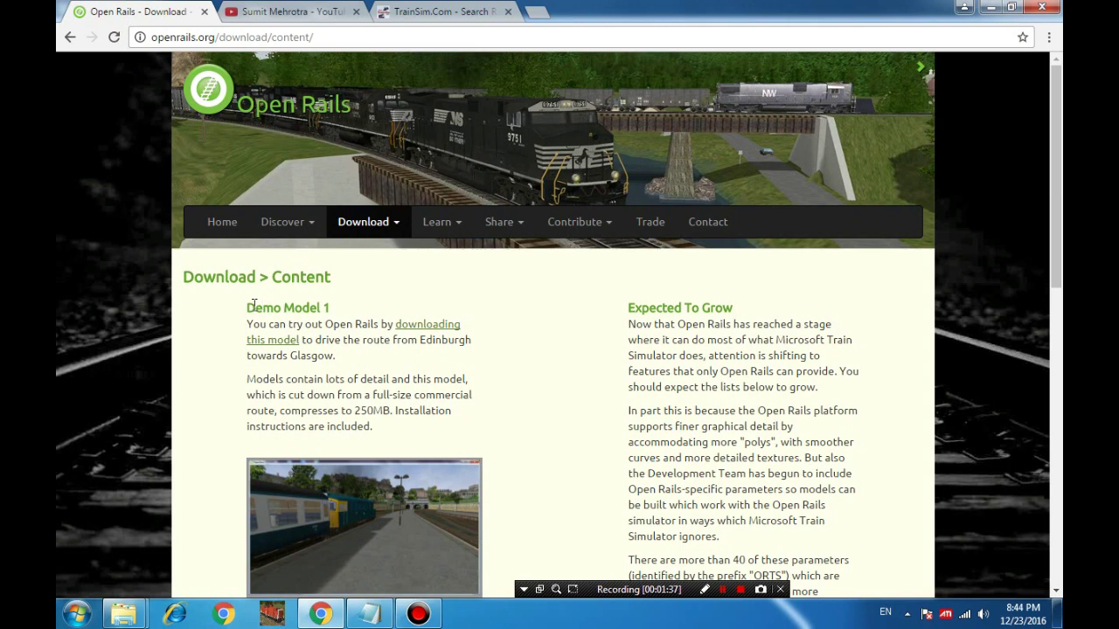
pyautogui.moveTo(248, 308); pyautogui.dragTo(333, 307)
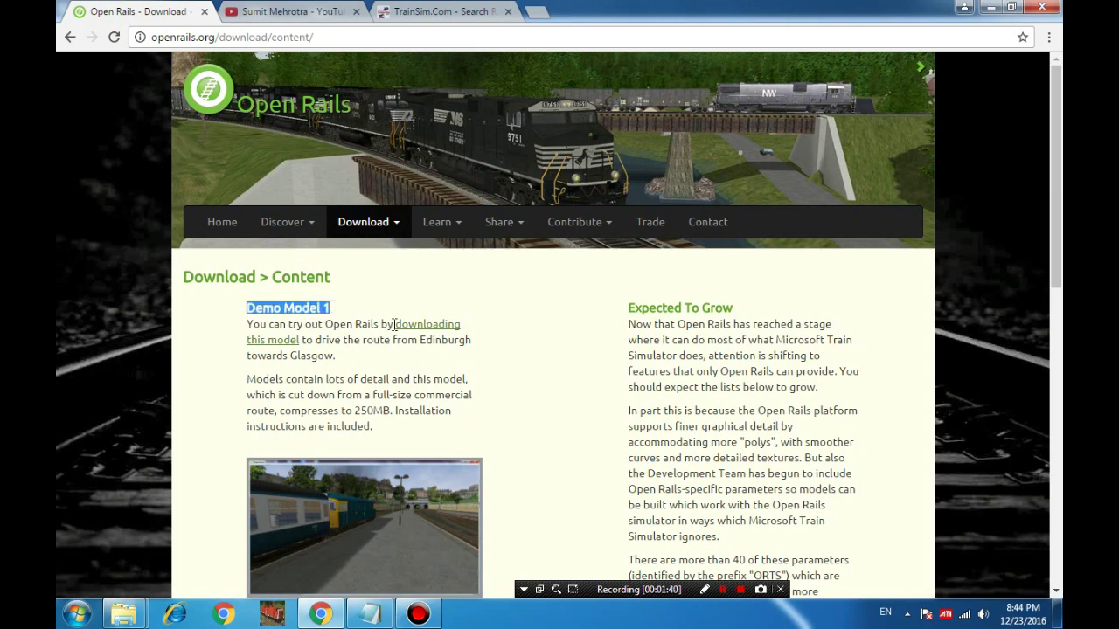
pyautogui.moveTo(395, 324); pyautogui.dragTo(419, 340)
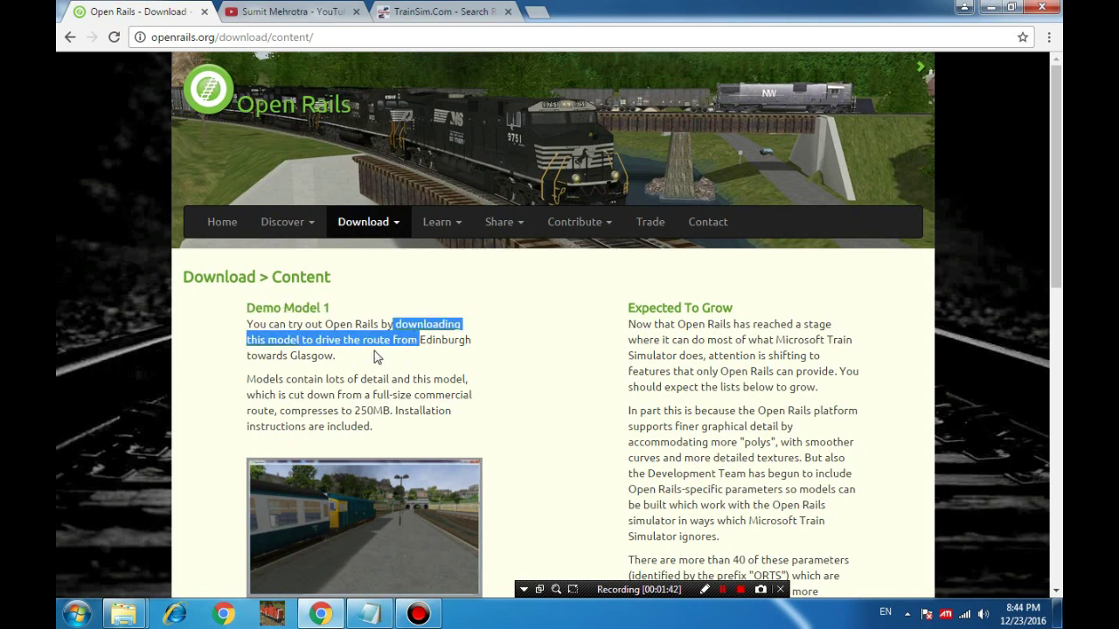
pyautogui.click(287, 350)
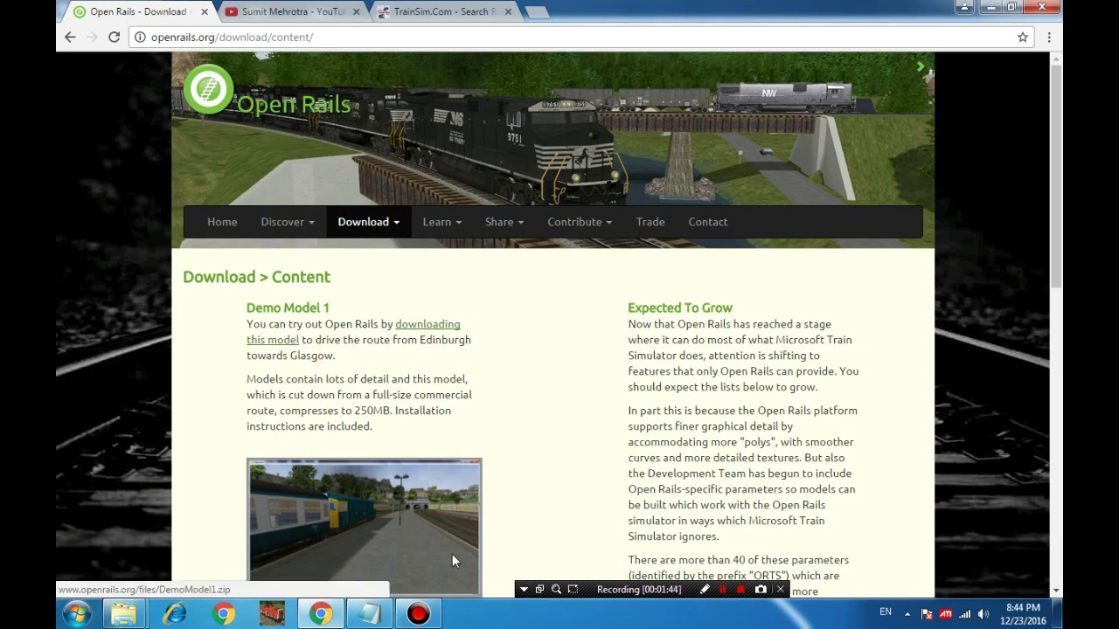
# - Return to the Notepad notes and highlight the line "I have downloaded it already."
pyautogui.click(371, 616)
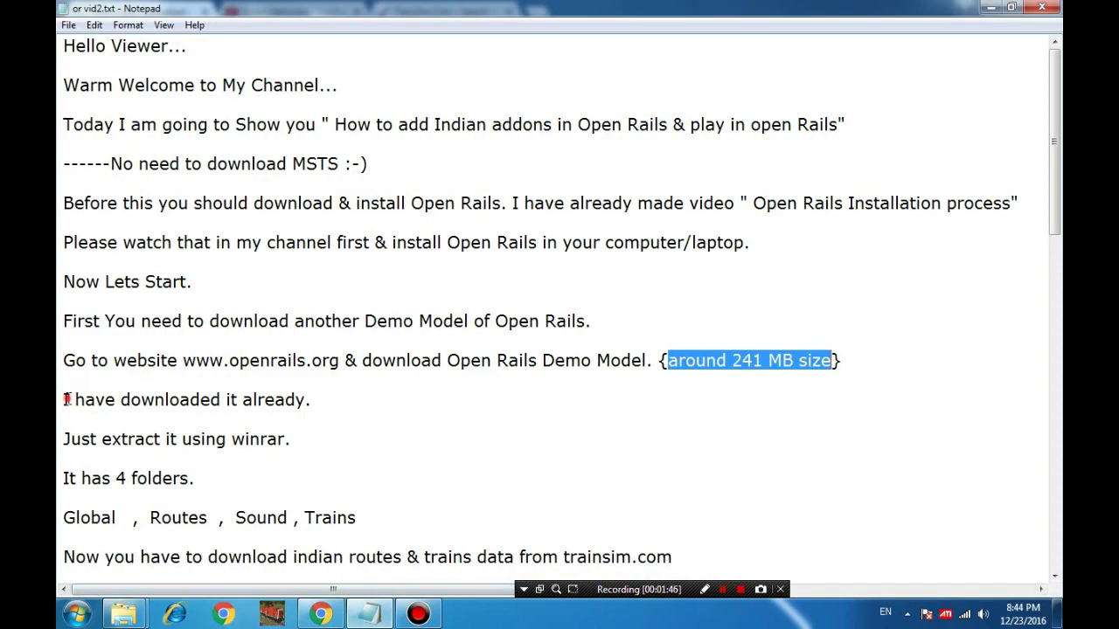
pyautogui.moveTo(66, 400); pyautogui.dragTo(157, 401)
pyautogui.keyDown('shift'); pyautogui.click(331, 400); pyautogui.keyUp('shift')
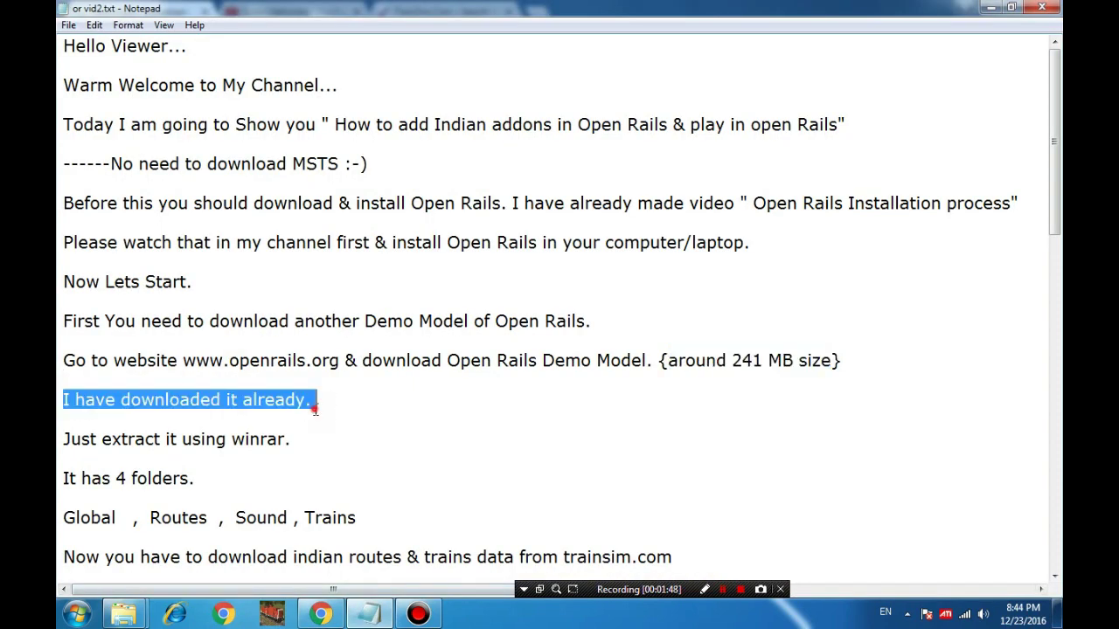
pyautogui.moveTo(315, 404); pyautogui.dragTo(64, 380)
# - Show the desktop and open the demo model folder
pyautogui.click(1056, 614)
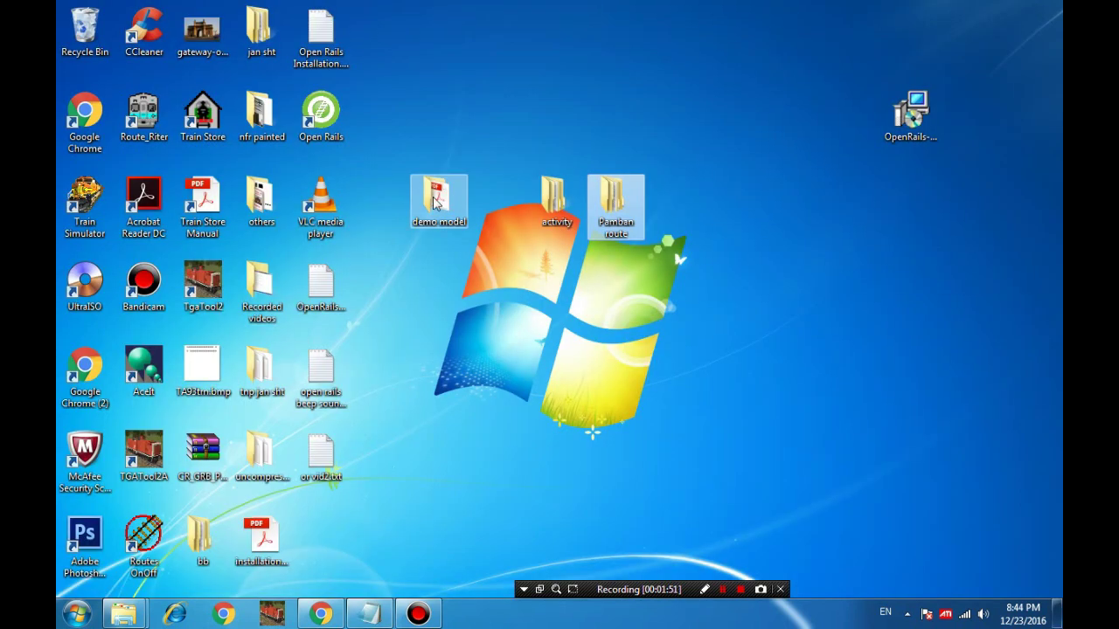
pyautogui.click(437, 201)
pyautogui.click(462, 275)
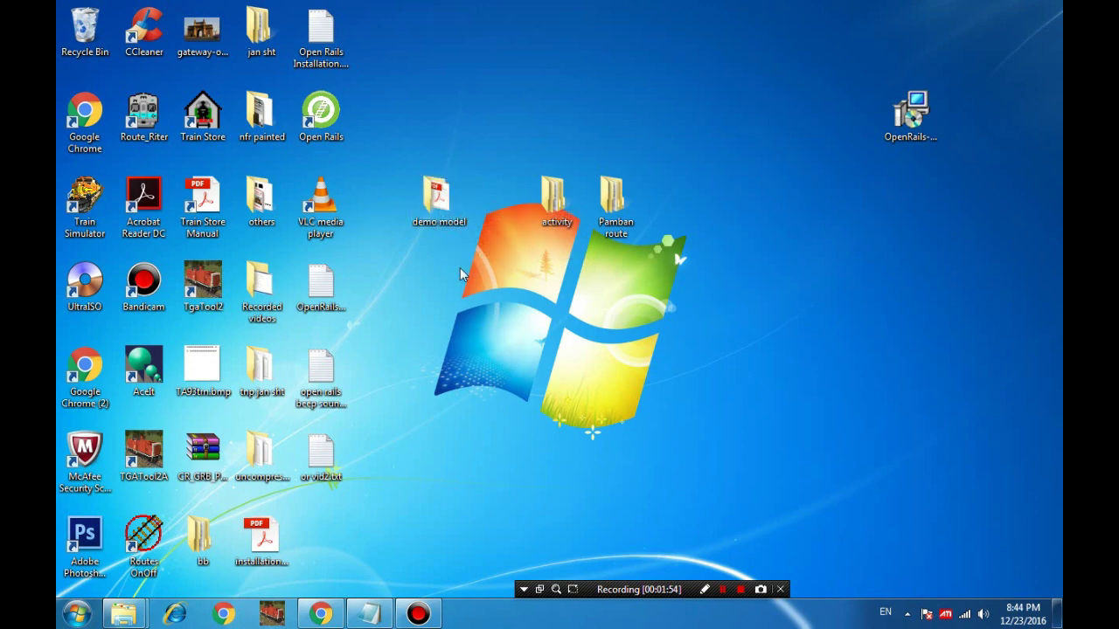
pyautogui.doubleClick(437, 199)
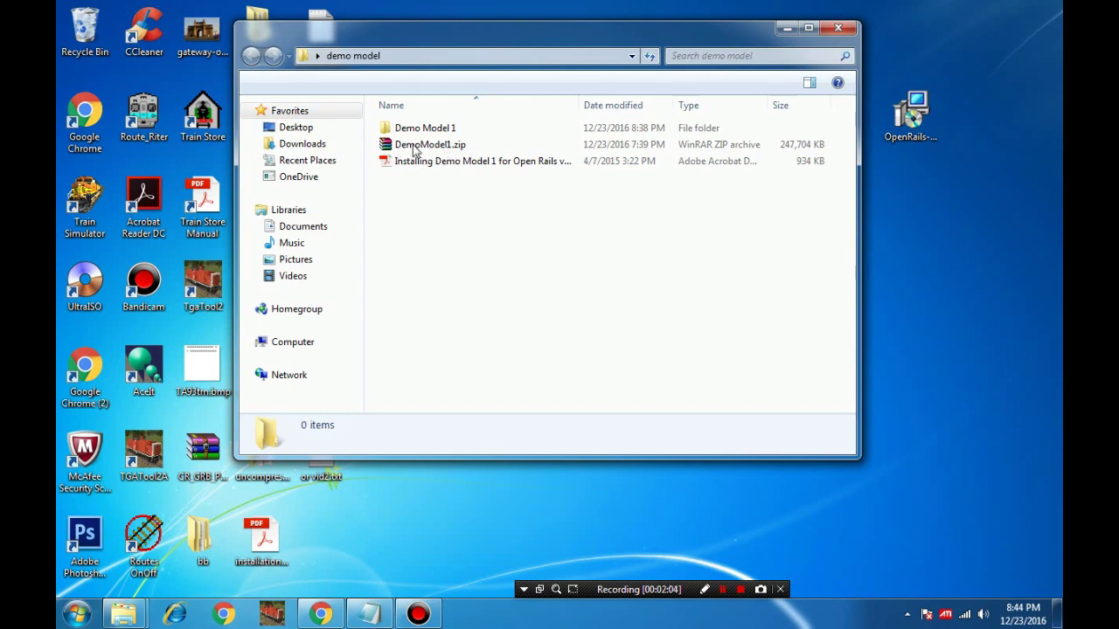
# - Return to the notes and highlight the lines on extracting with WinRAR and the folders Global, Routes, Sound and Trains
pyautogui.click(371, 617)
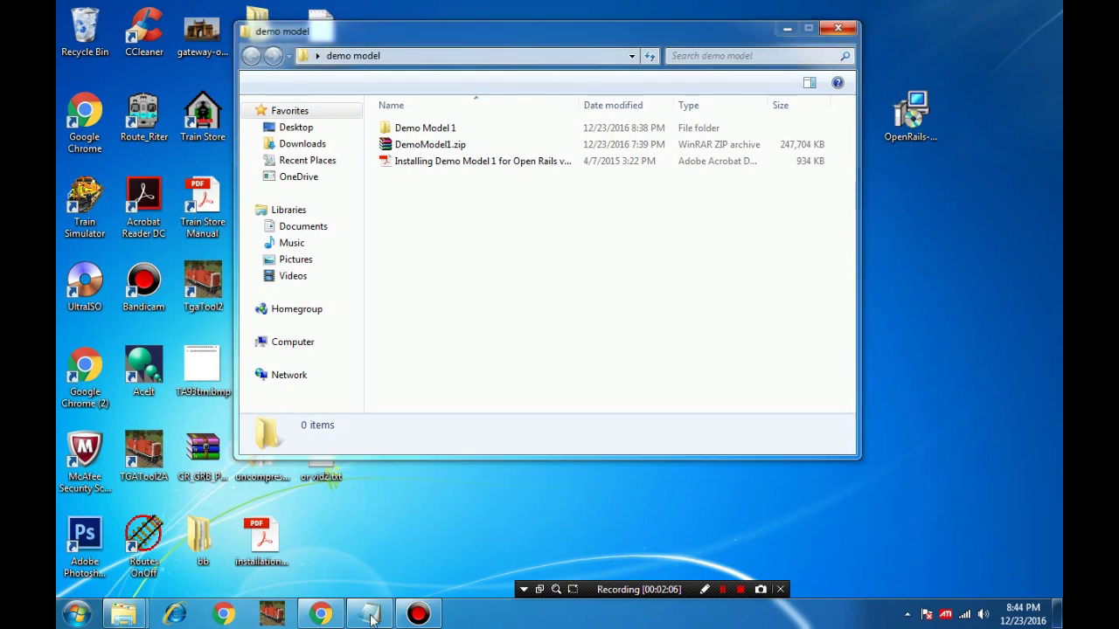
pyautogui.click(371, 617)
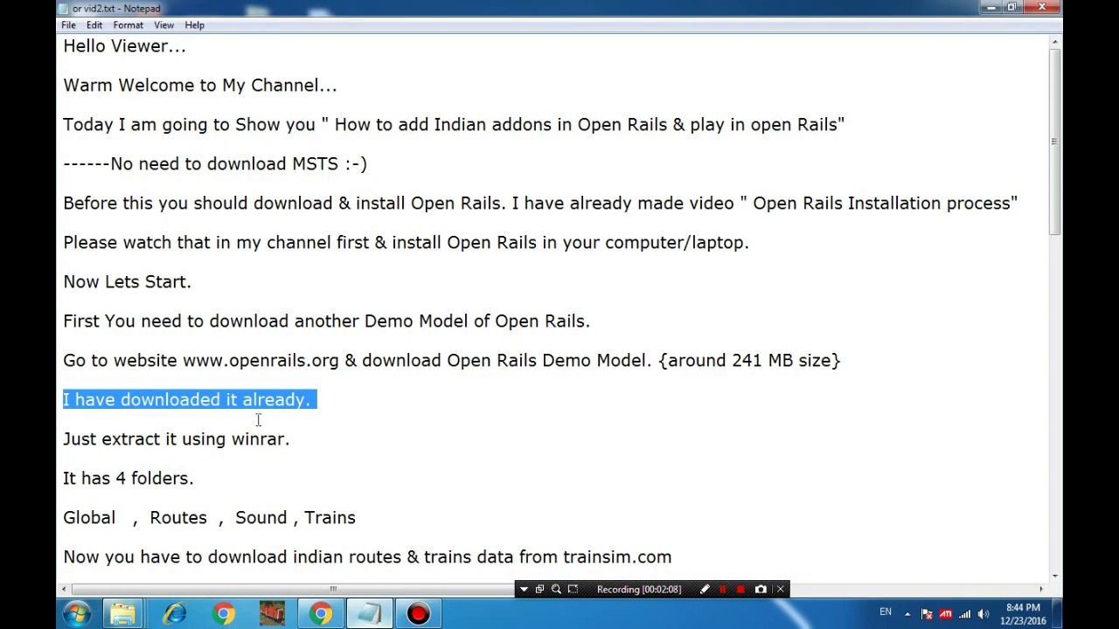
pyautogui.click(150, 434)
pyautogui.moveTo(61, 438)
pyautogui.mouseDown()
pyautogui.moveTo(288, 440)
pyautogui.moveTo(59, 440)
pyautogui.mouseUp()
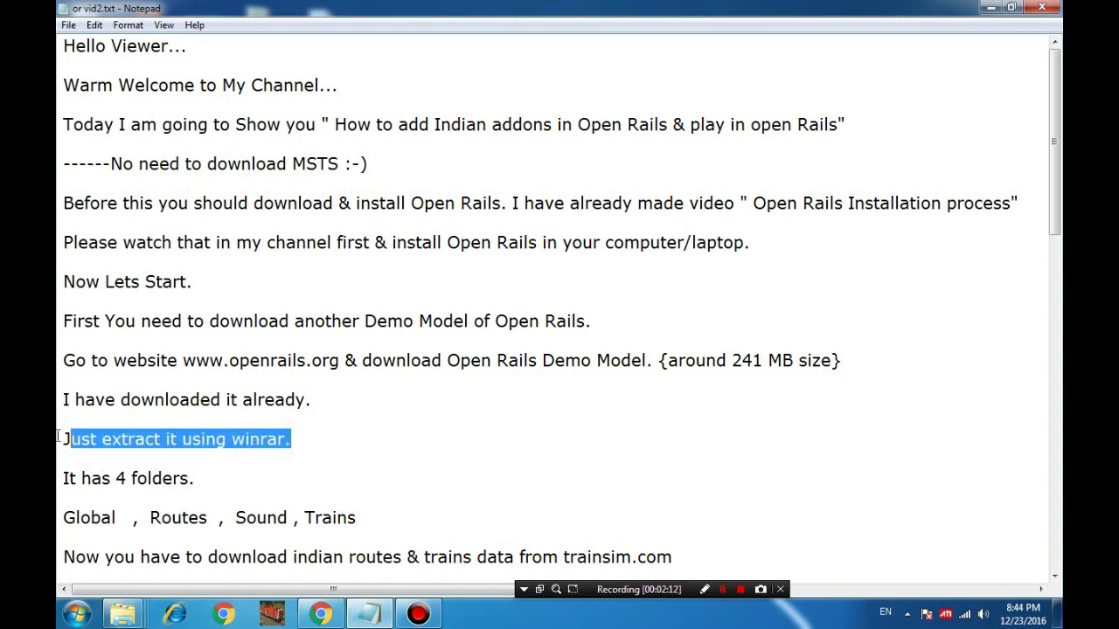
pyautogui.click(370, 615)
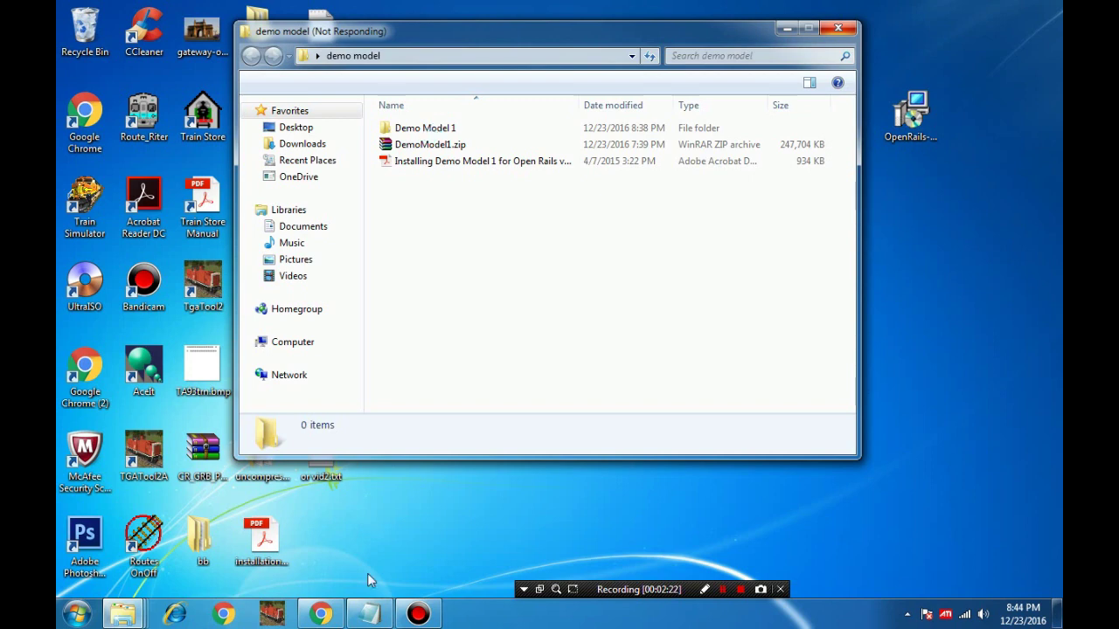
pyautogui.click(370, 614)
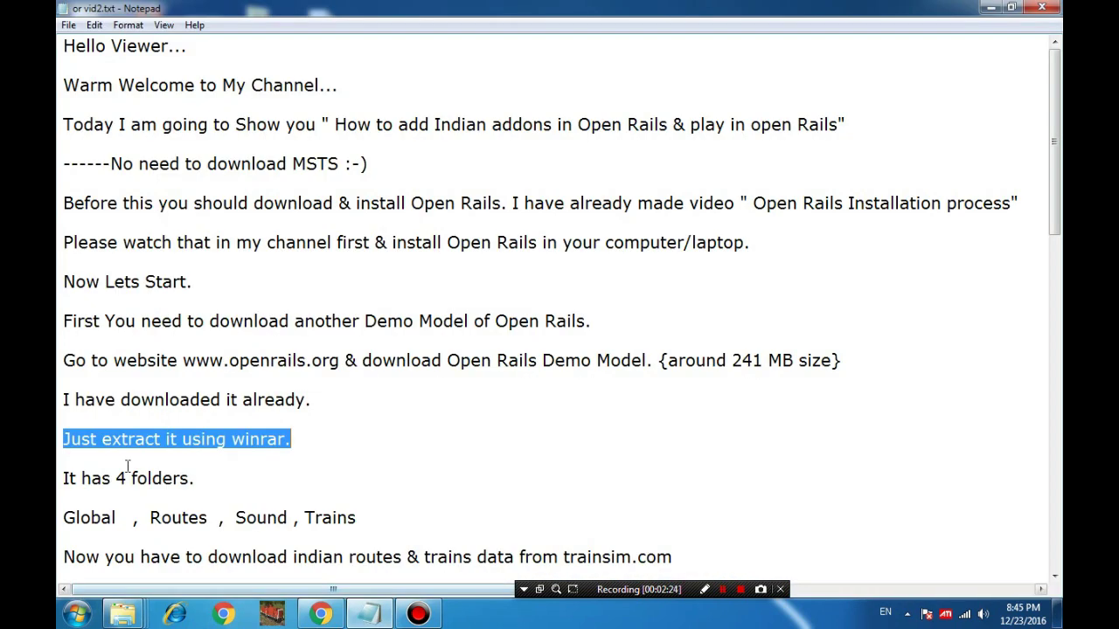
pyautogui.moveTo(63, 477)
pyautogui.mouseDown()
pyautogui.moveTo(199, 484)
pyautogui.moveTo(59, 475)
pyautogui.mouseUp()
pyautogui.moveTo(64, 518)
pyautogui.mouseDown()
pyautogui.moveTo(366, 524)
pyautogui.moveTo(58, 505)
pyautogui.mouseUp()
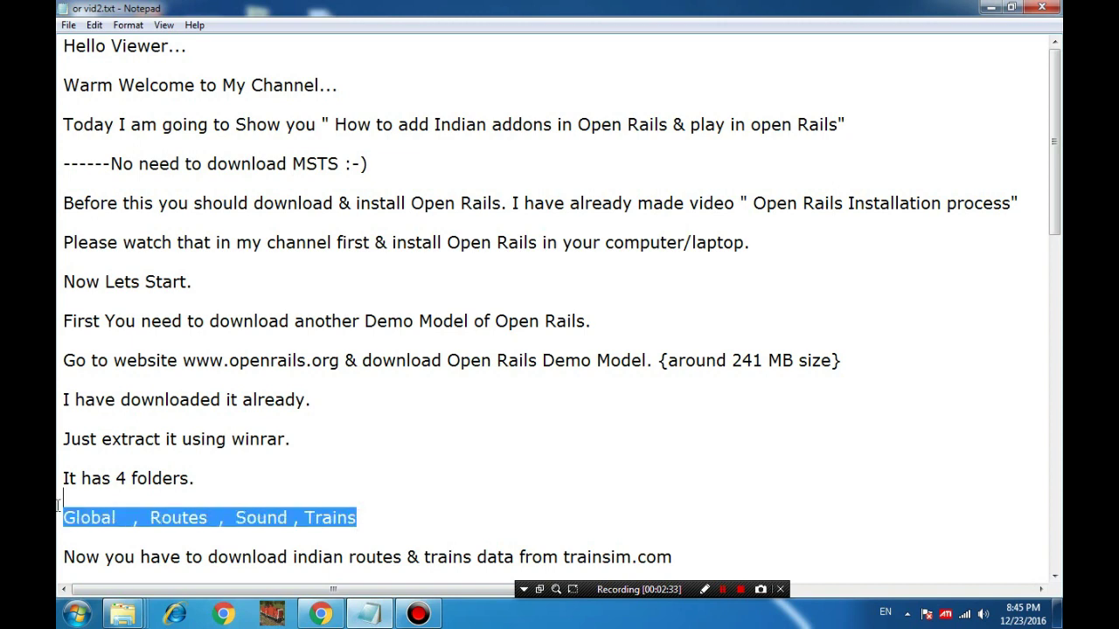
# - Open the extracted Demo Model 1 folder in the file explorer and examine its subfolders
pyautogui.click(369, 613)
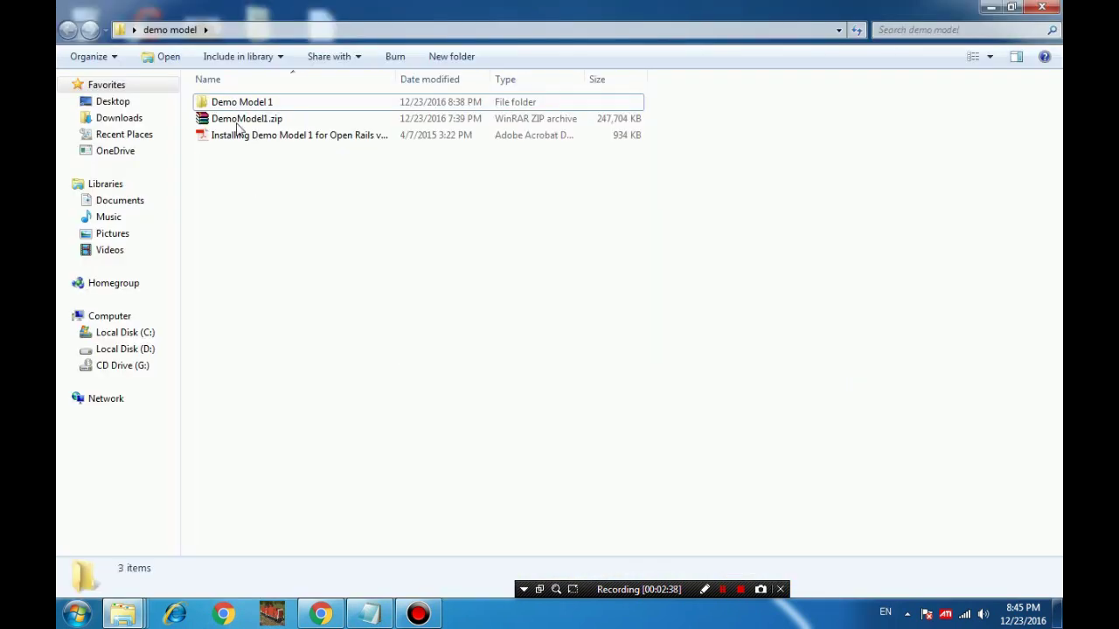
pyautogui.doubleClick(277, 104)
pyautogui.moveTo(202, 89); pyautogui.dragTo(341, 263)
pyautogui.click(439, 227)
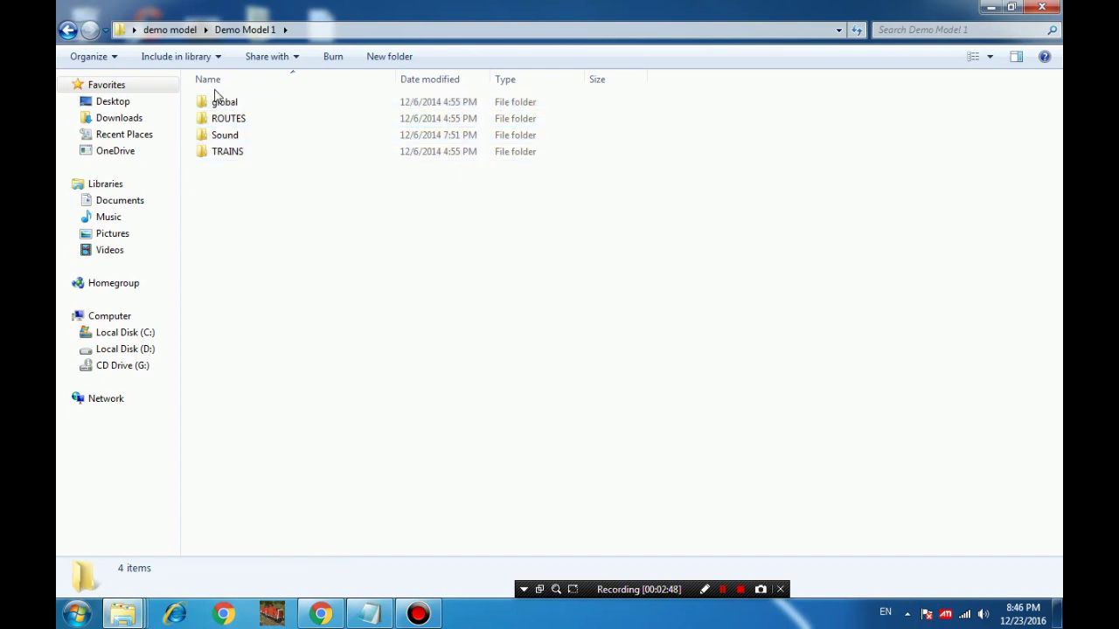
pyautogui.moveTo(197, 111); pyautogui.dragTo(293, 301)
pyautogui.click(292, 301)
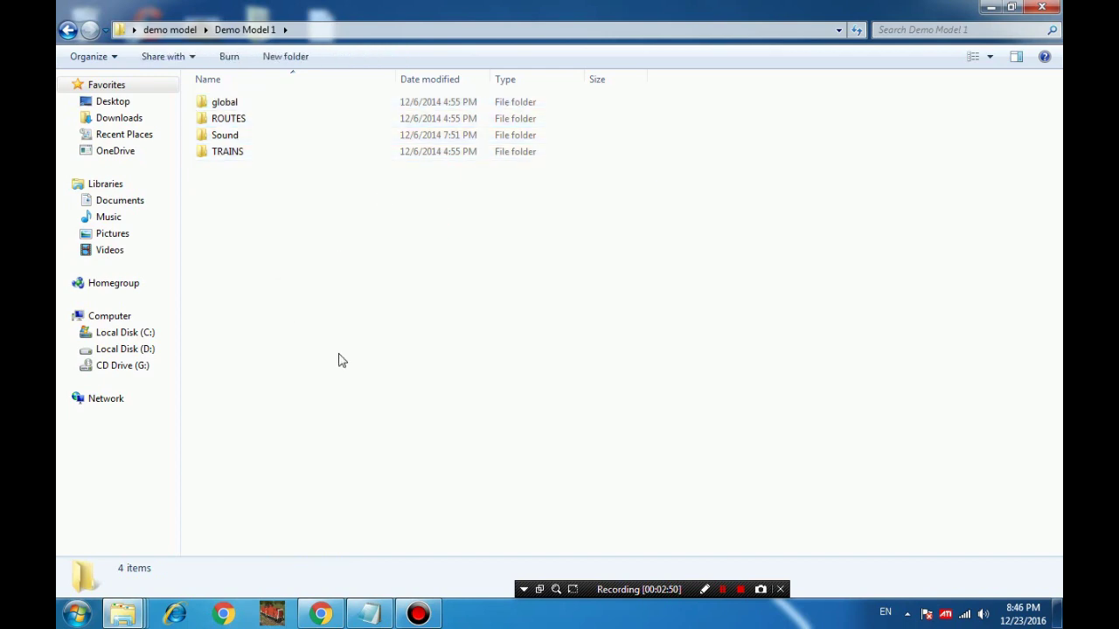
# - Return to the notes and highlight the line about downloading Indian routes and trains data from trainsim.com
pyautogui.click(379, 617)
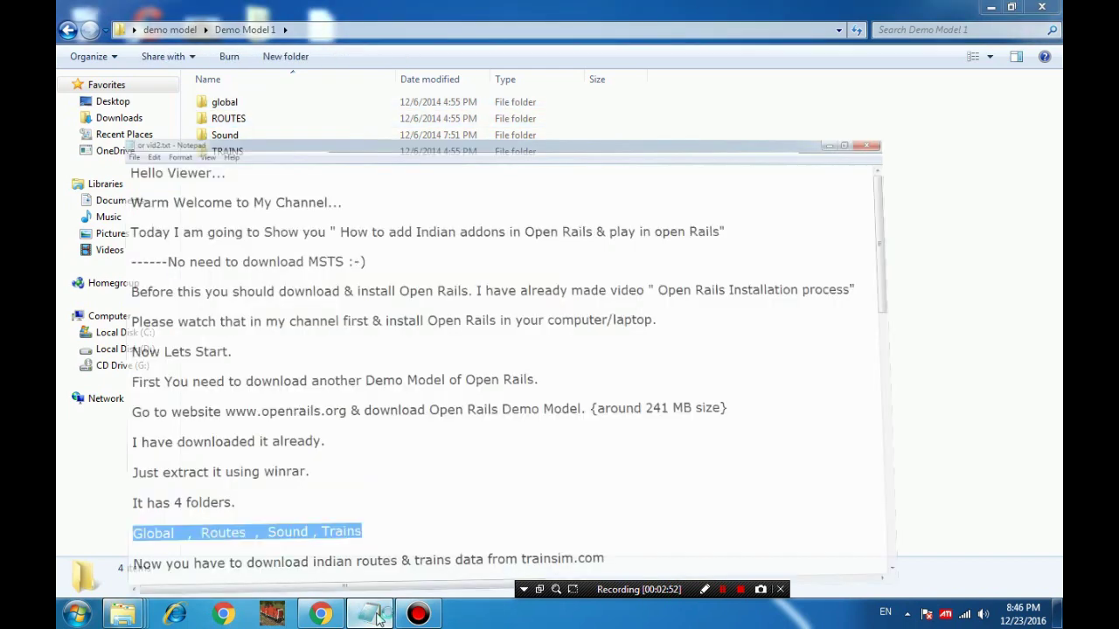
pyautogui.click(253, 496)
pyautogui.scroll(-1, 265, 507)
pyautogui.scroll(-1, 264, 507)
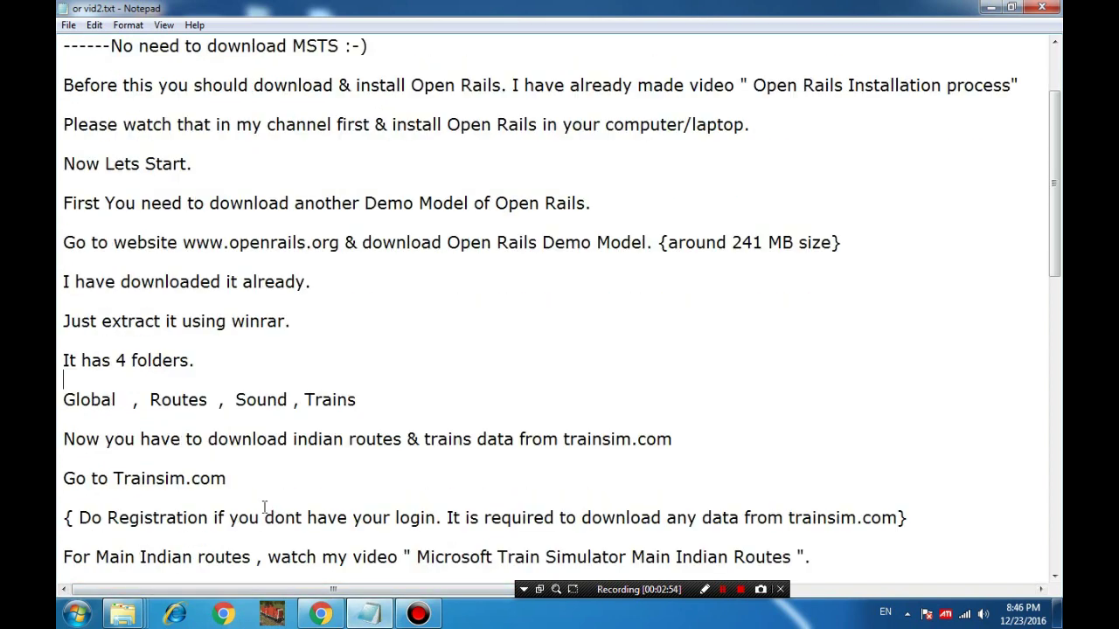
pyautogui.moveTo(67, 434)
pyautogui.mouseDown()
pyautogui.moveTo(673, 439)
pyautogui.moveTo(60, 448)
pyautogui.mouseUp()
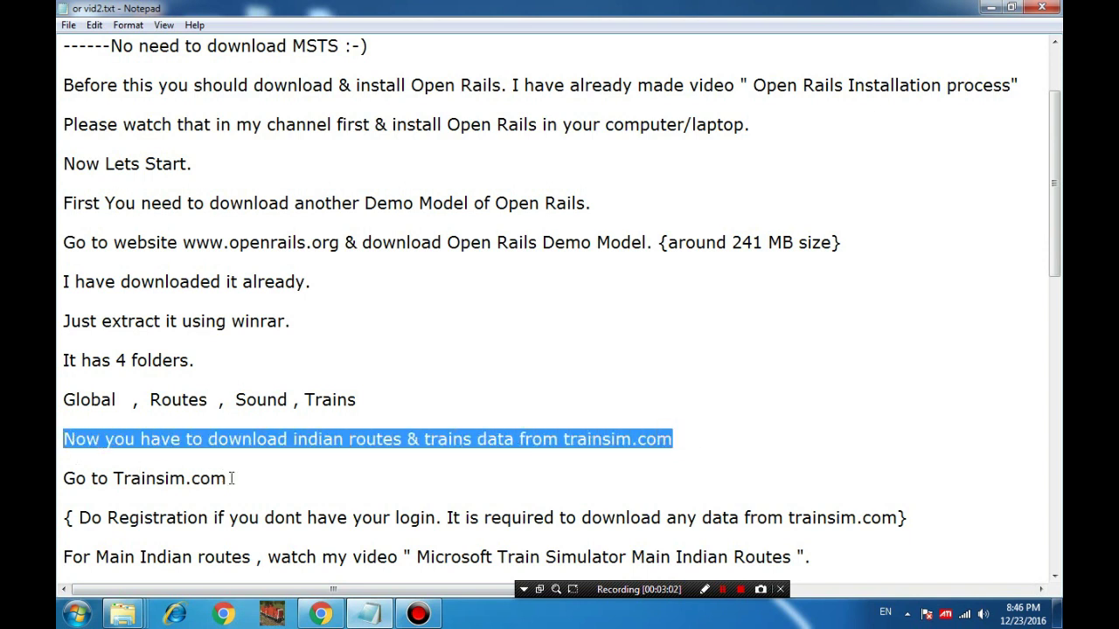
# - Highlight "Go to Trainsim.com" in the notes, and show the TrainSim search results page in Chrome
pyautogui.moveTo(231, 478); pyautogui.dragTo(60, 480)
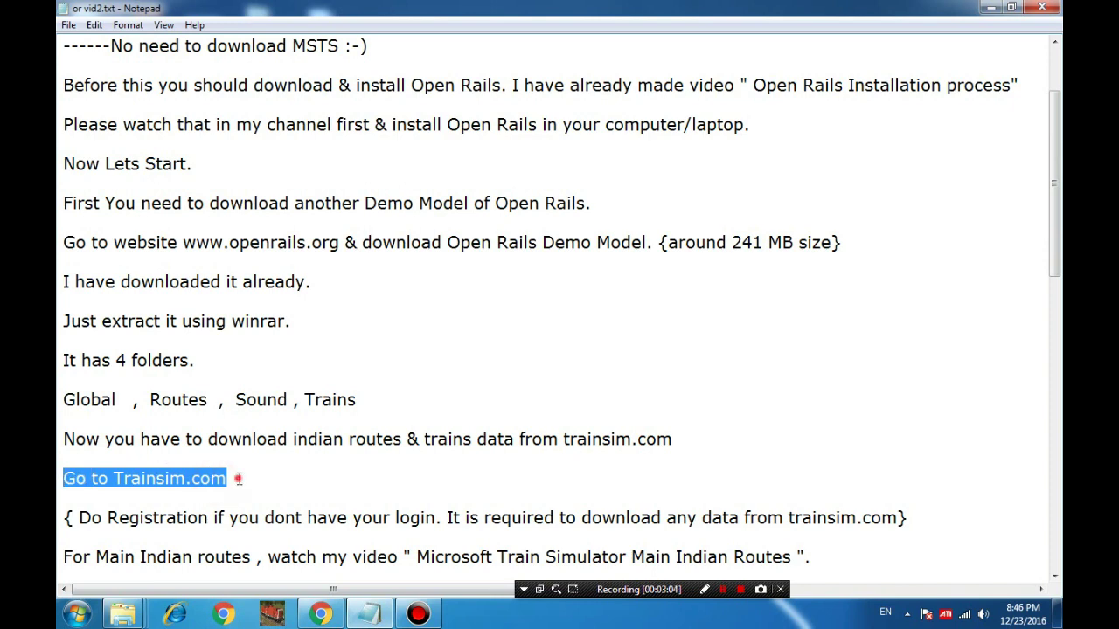
pyautogui.moveTo(237, 479); pyautogui.dragTo(60, 478)
pyautogui.click(308, 615)
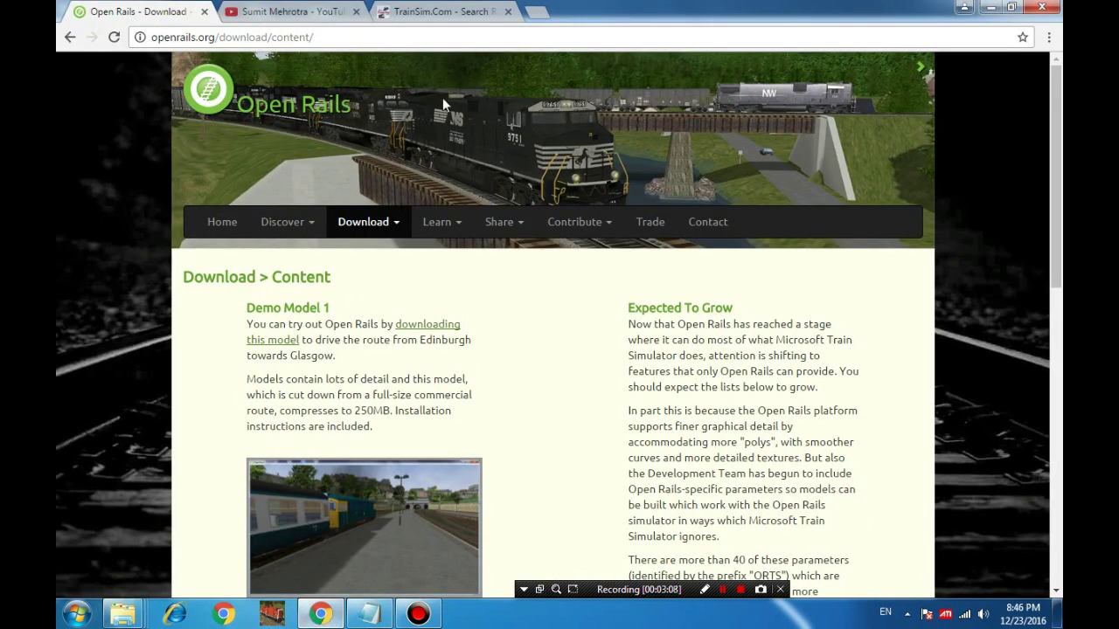
pyautogui.click(442, 13)
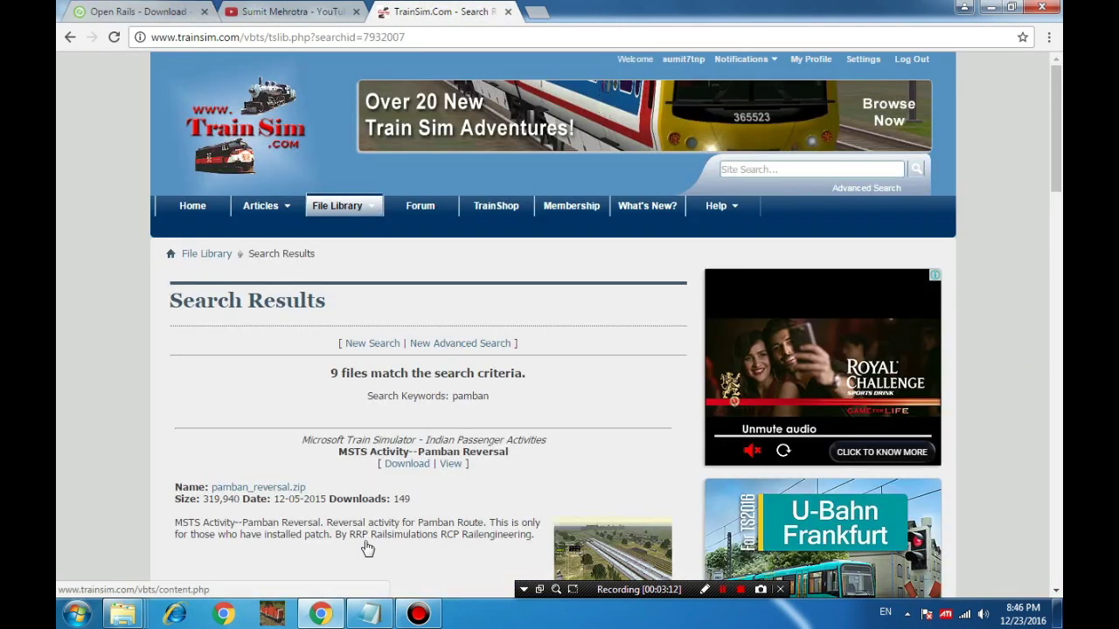
# - Return to the notes and highlight the sentences about the registration required for downloading data from trainsim.com
pyautogui.click(367, 614)
pyautogui.moveTo(83, 519)
pyautogui.mouseDown()
pyautogui.moveTo(433, 520)
pyautogui.moveTo(79, 519)
pyautogui.mouseUp()
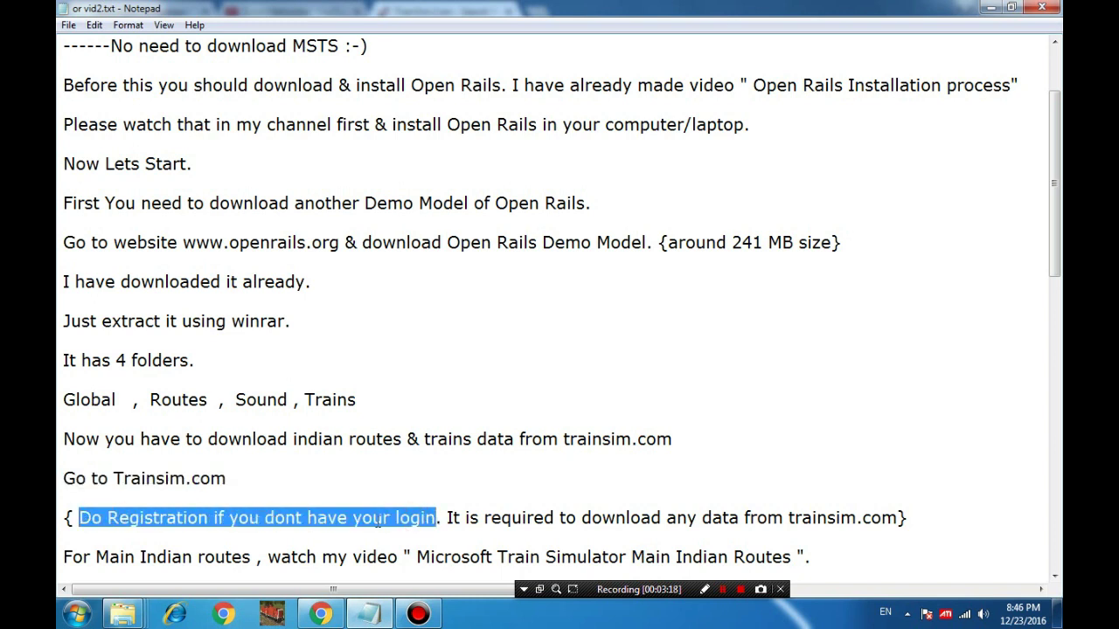
pyautogui.moveTo(448, 519); pyautogui.dragTo(905, 517)
pyautogui.moveTo(908, 517); pyautogui.dragTo(446, 514)
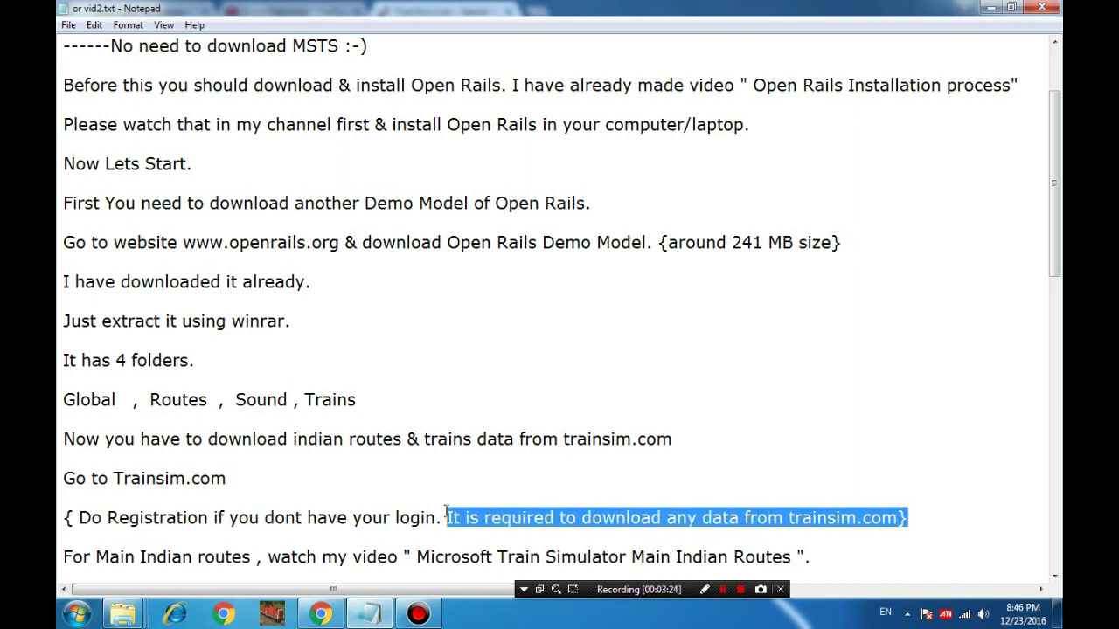
# - Highlight the note about watching the video "Microsoft Train Simulator Main Indian Routes" for the main Indian routes
pyautogui.moveTo(1054, 244); pyautogui.dragTo(1060, 348)
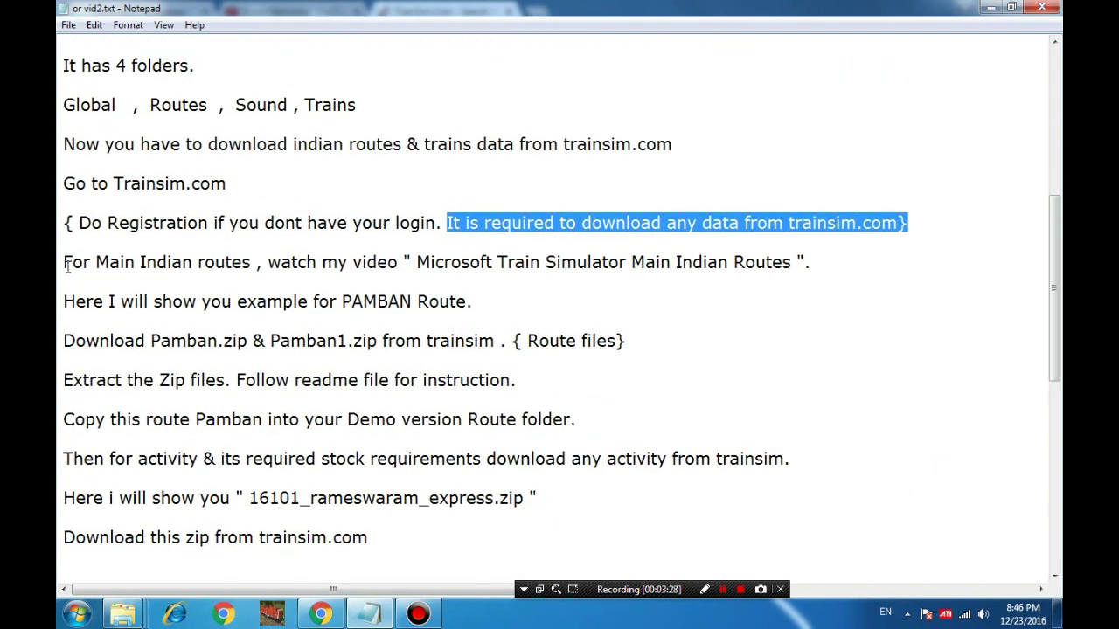
pyautogui.moveTo(64, 263)
pyautogui.mouseDown()
pyautogui.moveTo(258, 262)
pyautogui.moveTo(63, 262)
pyautogui.mouseUp()
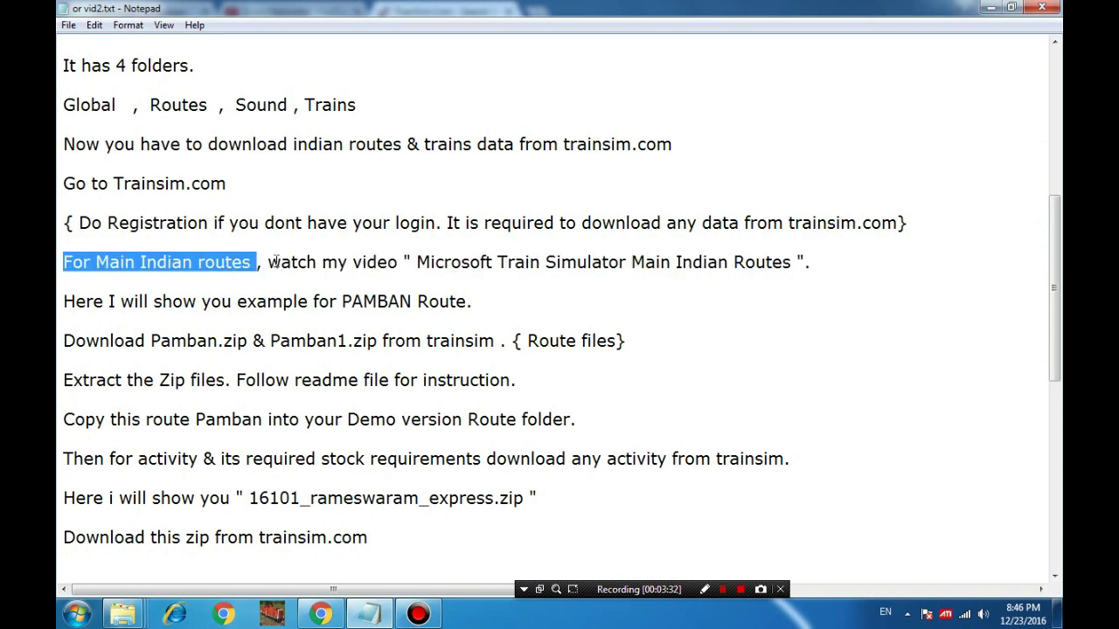
pyautogui.moveTo(271, 262); pyautogui.dragTo(791, 269)
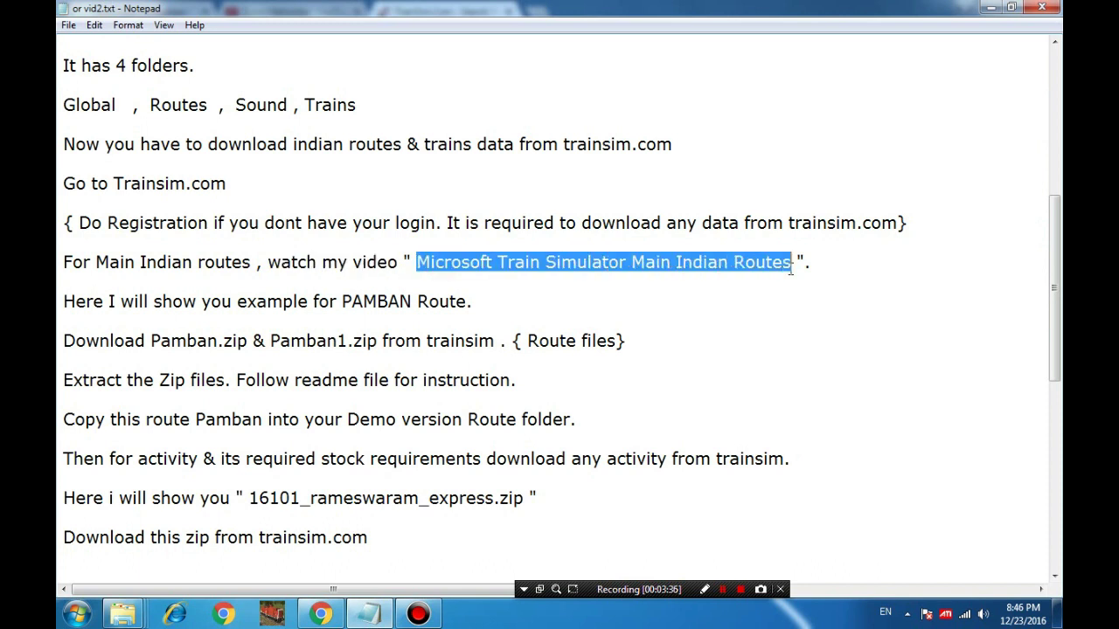
pyautogui.click(418, 264)
pyautogui.moveTo(416, 264); pyautogui.dragTo(787, 274)
# - Show the YouTube channel page in Chrome, and highlight the PAMBAN route example and "Pamban.zip & Pamban1.zip" in the notes
pyautogui.click(319, 615)
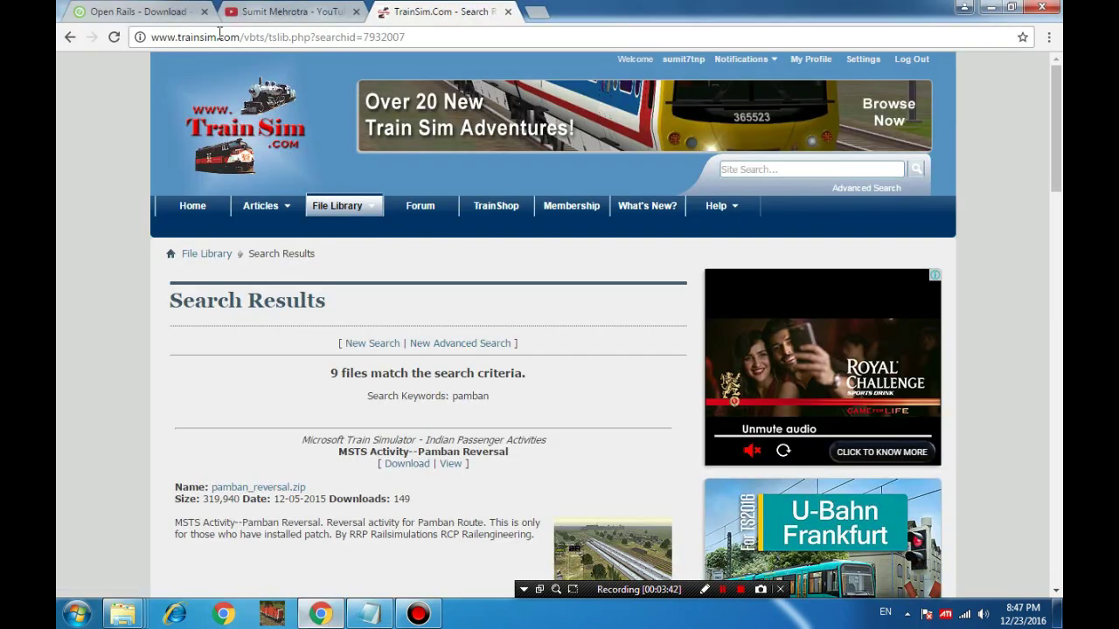
pyautogui.click(251, 10)
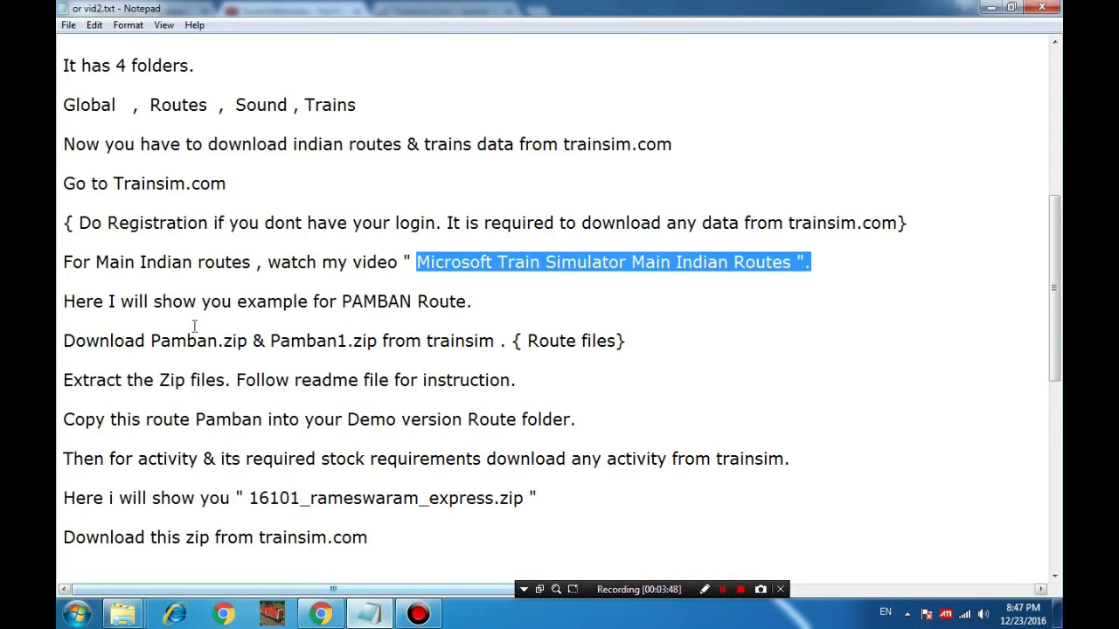
pyautogui.moveTo(61, 302); pyautogui.dragTo(379, 341)
pyautogui.click(411, 329)
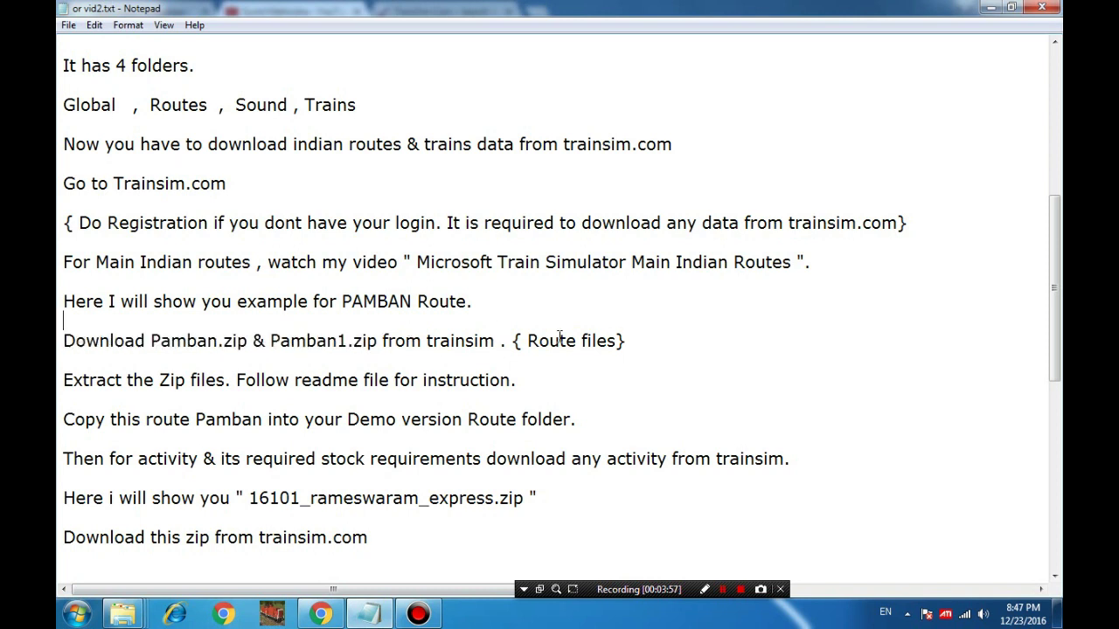
pyautogui.moveTo(559, 339); pyautogui.dragTo(642, 347)
pyautogui.click(247, 342)
pyautogui.moveTo(145, 341); pyautogui.dragTo(376, 340)
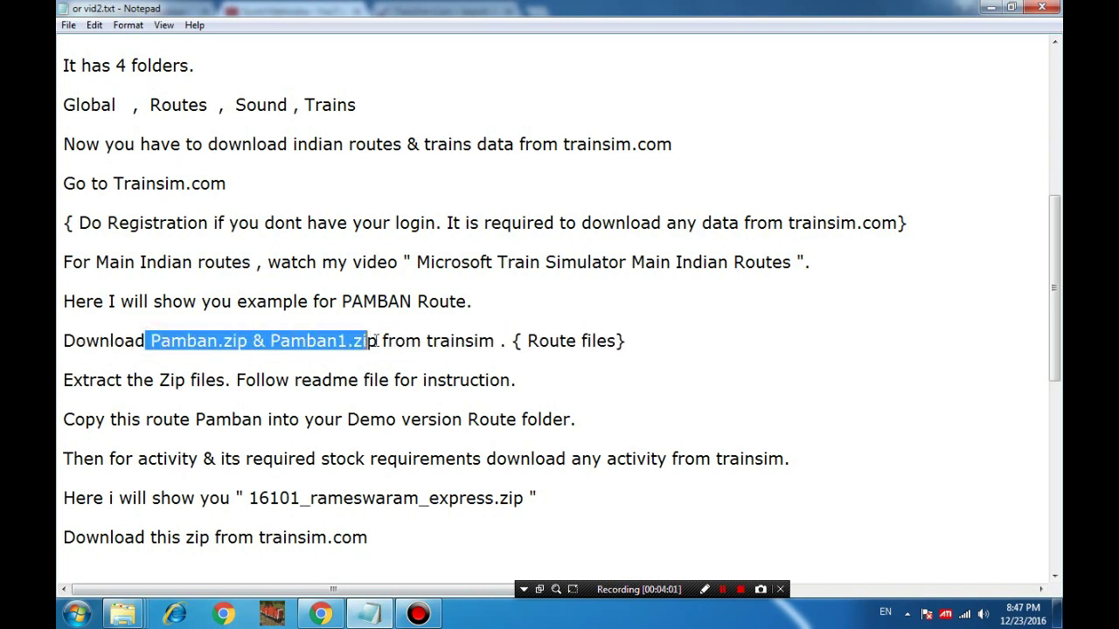
# - Switch to the TrainSim search results in Chrome and locate the pamban1.zip and pamban.zip route files
pyautogui.click(321, 615)
pyautogui.click(120, 350)
pyautogui.scroll(-5, 119, 357)
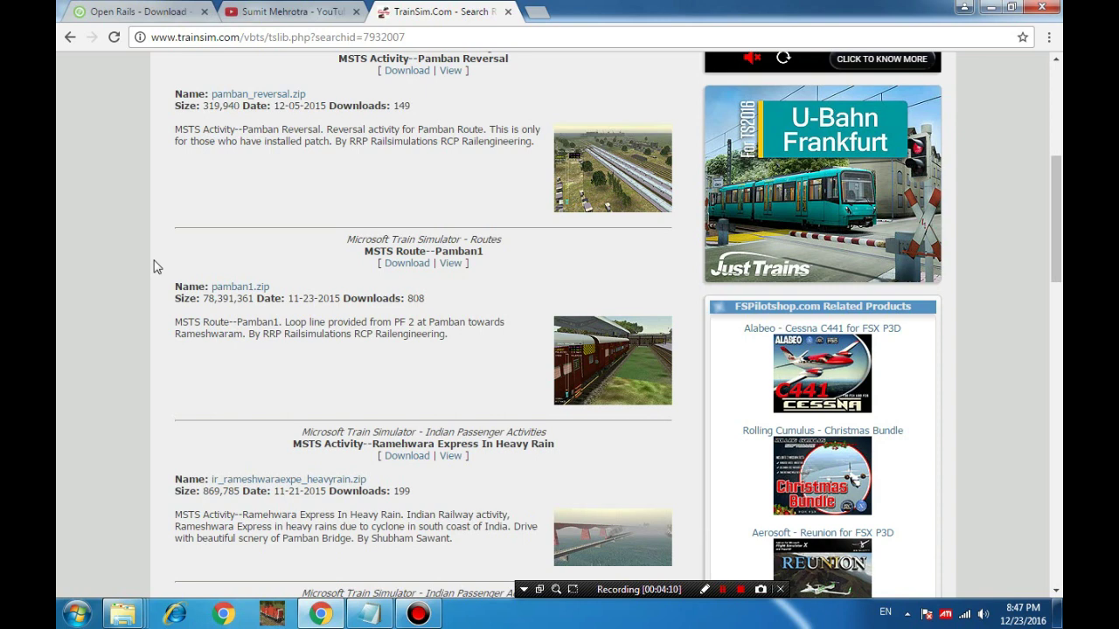
pyautogui.click(158, 266)
pyautogui.moveTo(212, 291); pyautogui.dragTo(259, 291)
pyautogui.click(225, 287)
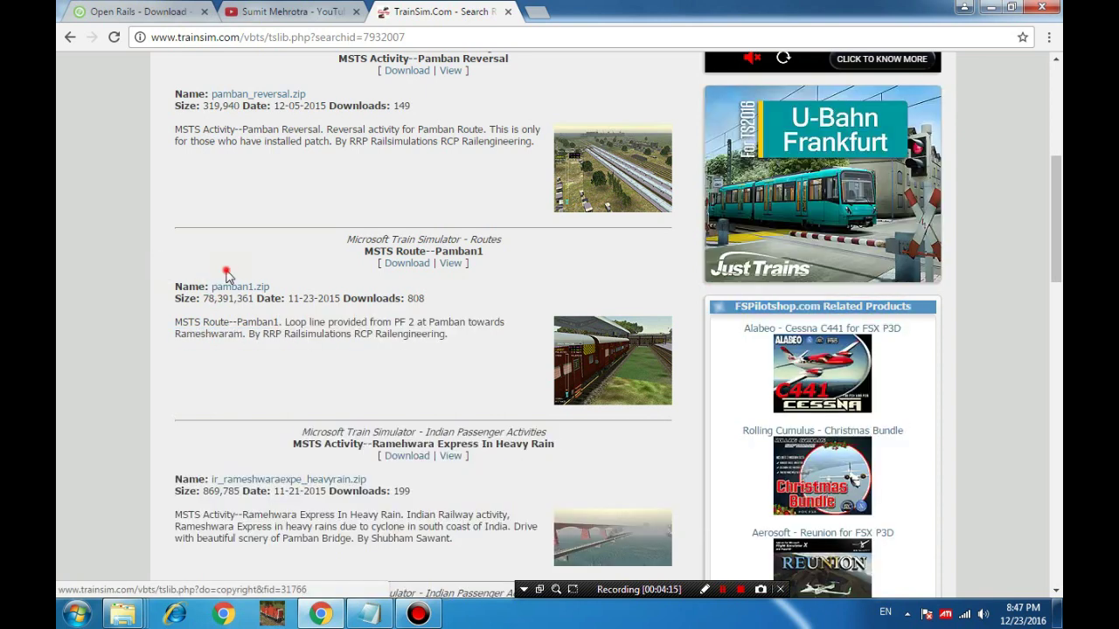
pyautogui.scroll(-10, 150, 348)
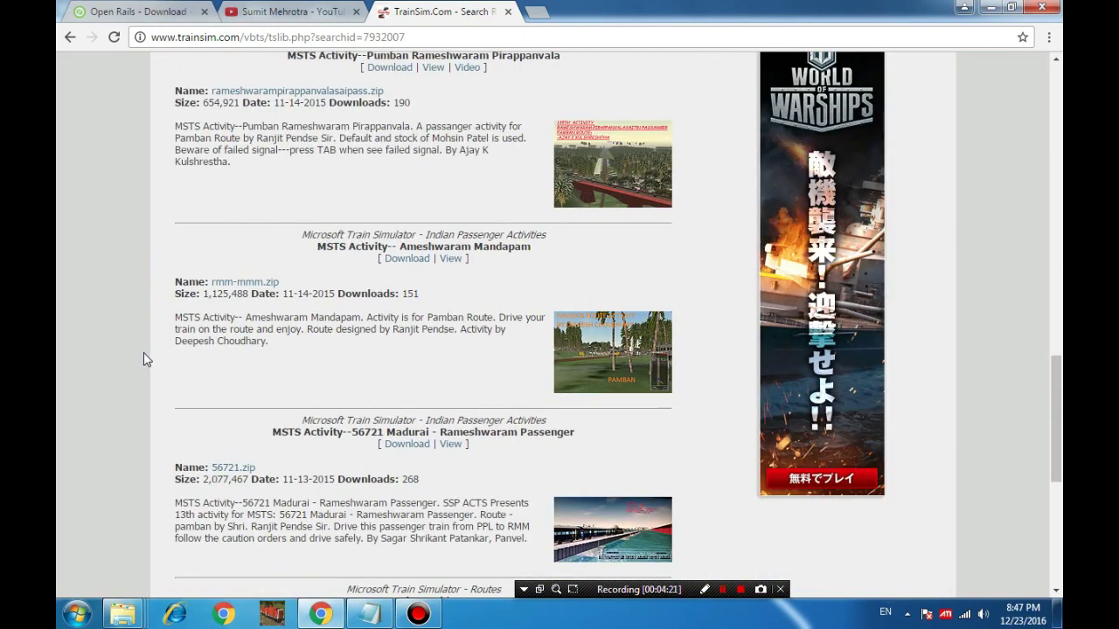
pyautogui.scroll(-5, 135, 429)
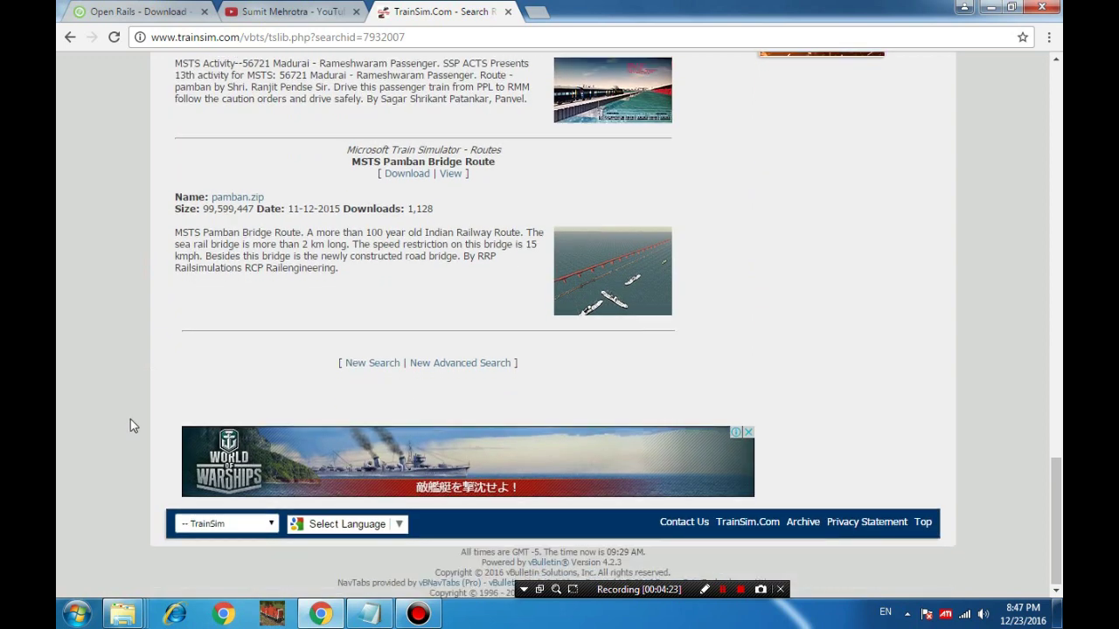
pyautogui.scroll(1, 130, 426)
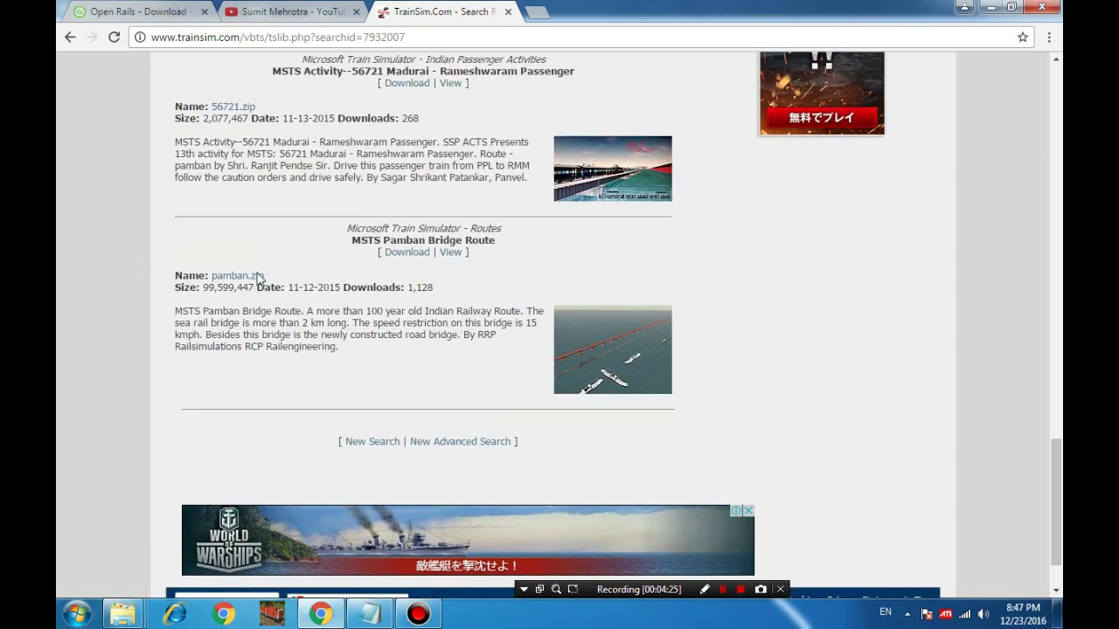
# - Return to the notes and highlight the line about extracting the zip files and following the readme file
pyautogui.click(371, 615)
pyautogui.click(109, 375)
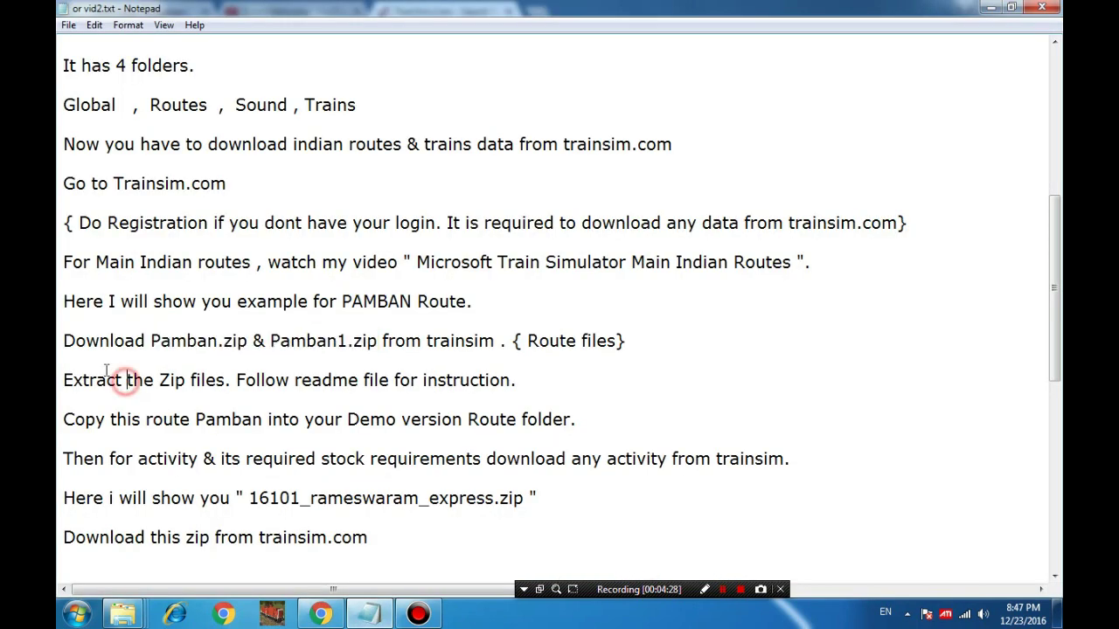
pyautogui.moveTo(63, 380); pyautogui.dragTo(246, 381)
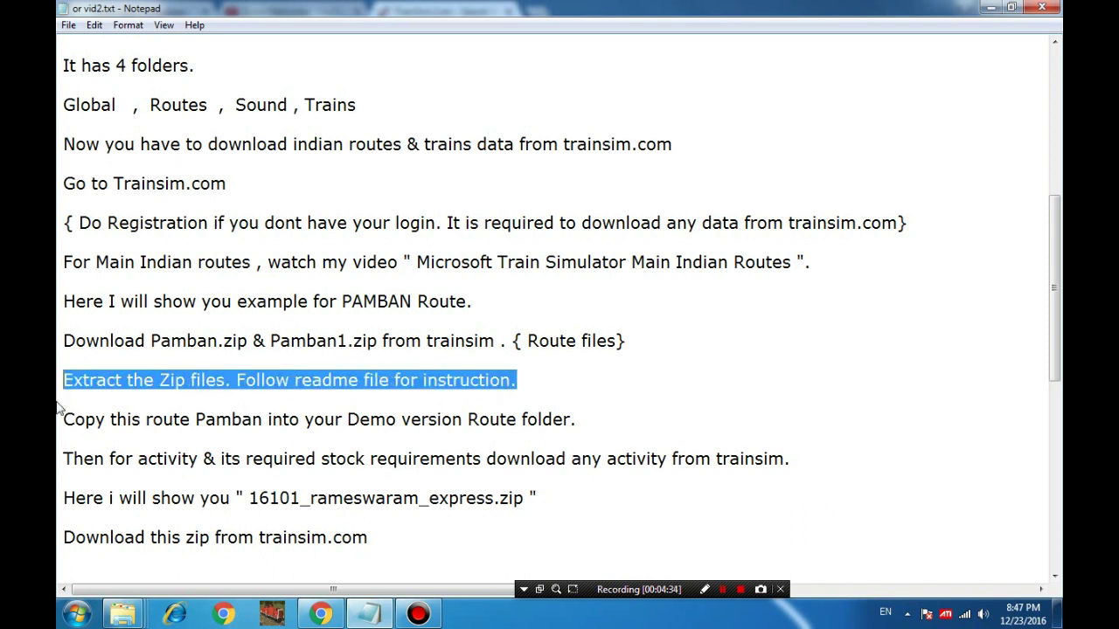
pyautogui.click(107, 381)
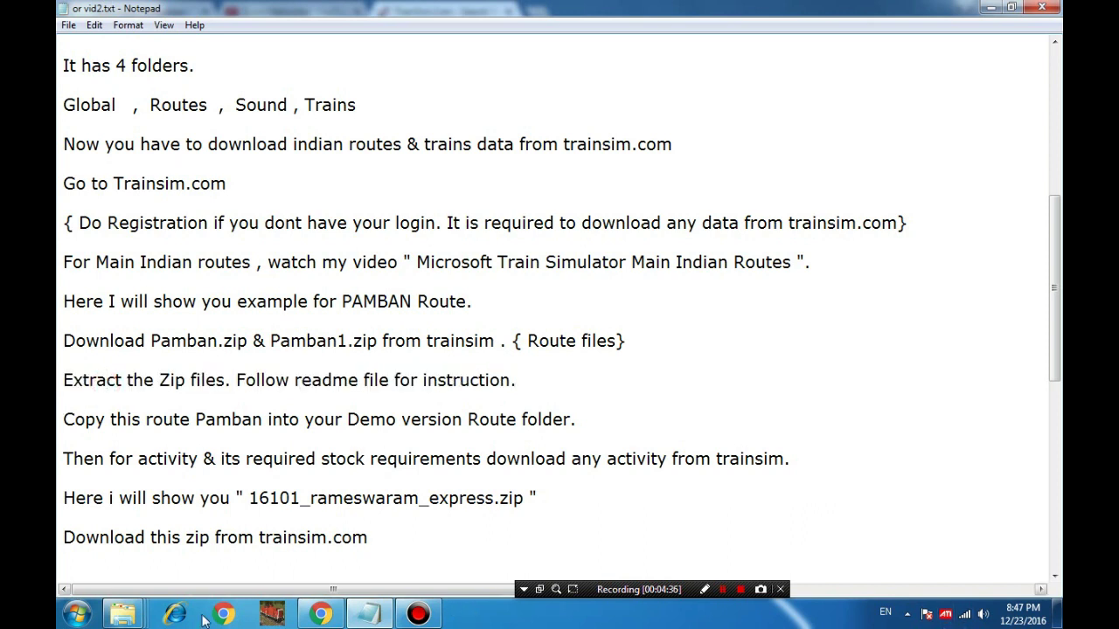
# - Switch to the Pamban route window in Windows Explorer and open the extracted PAMBAN folder to show its contents
pyautogui.moveTo(124, 612)
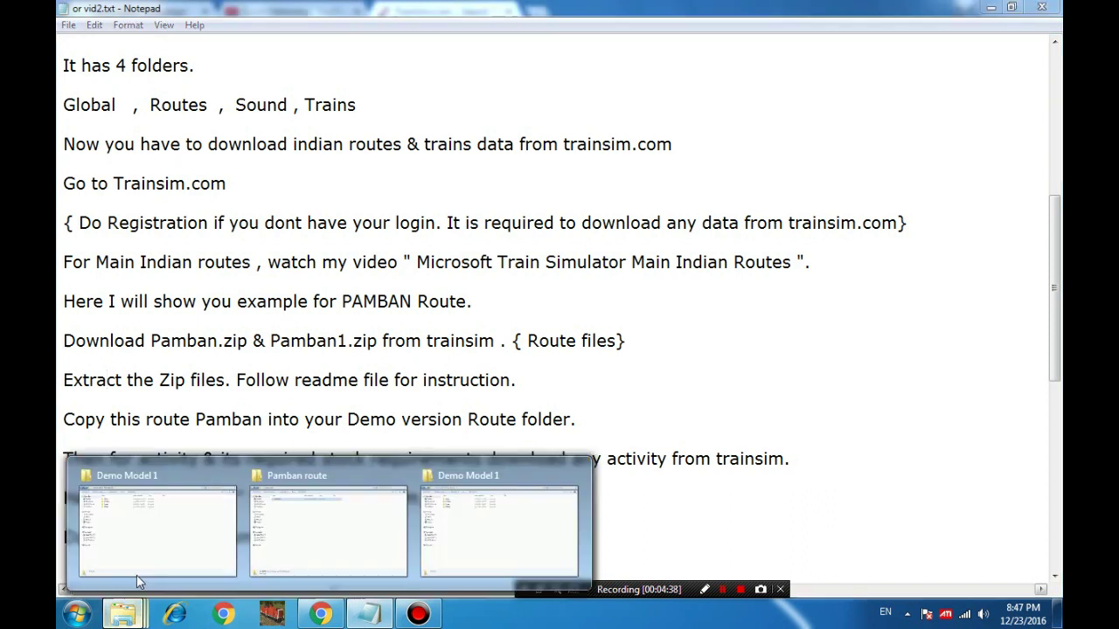
pyautogui.click(329, 505)
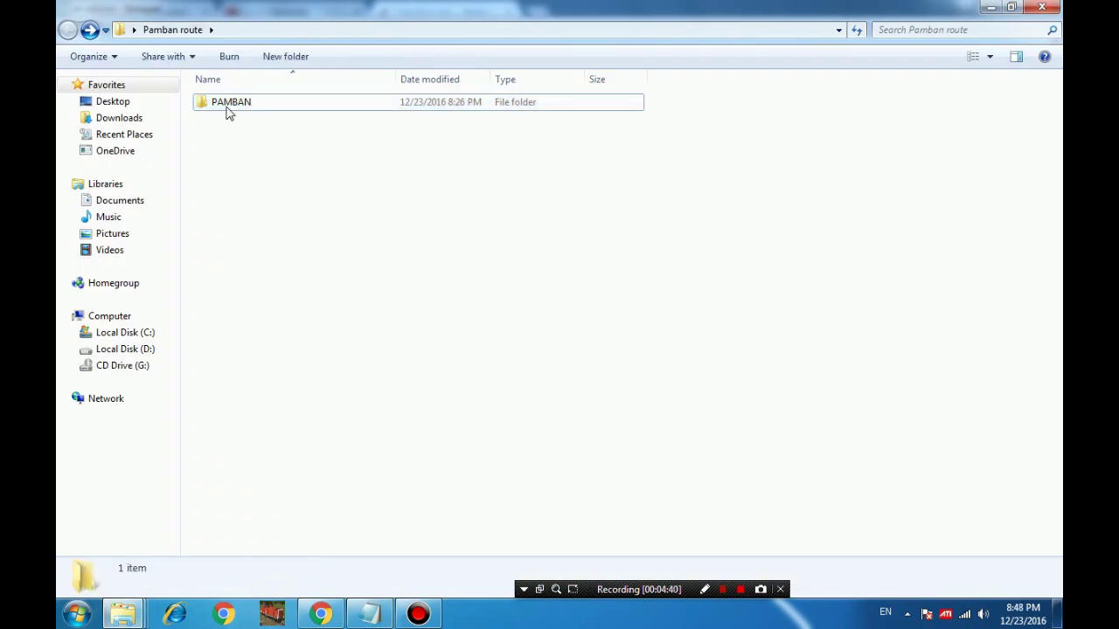
pyautogui.click(236, 107)
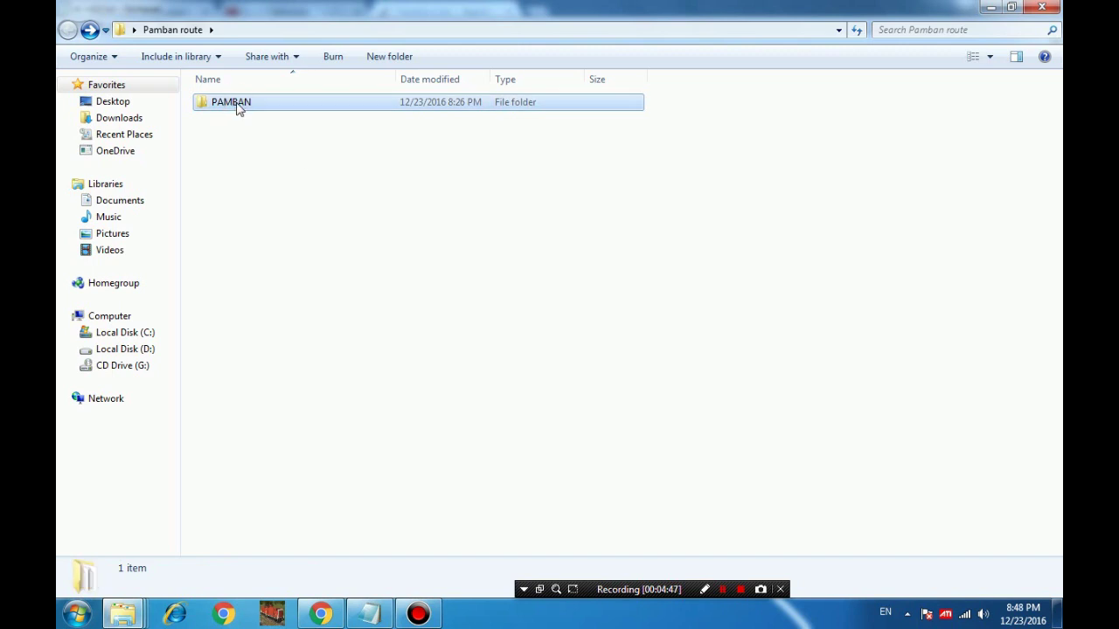
pyautogui.press('Return')
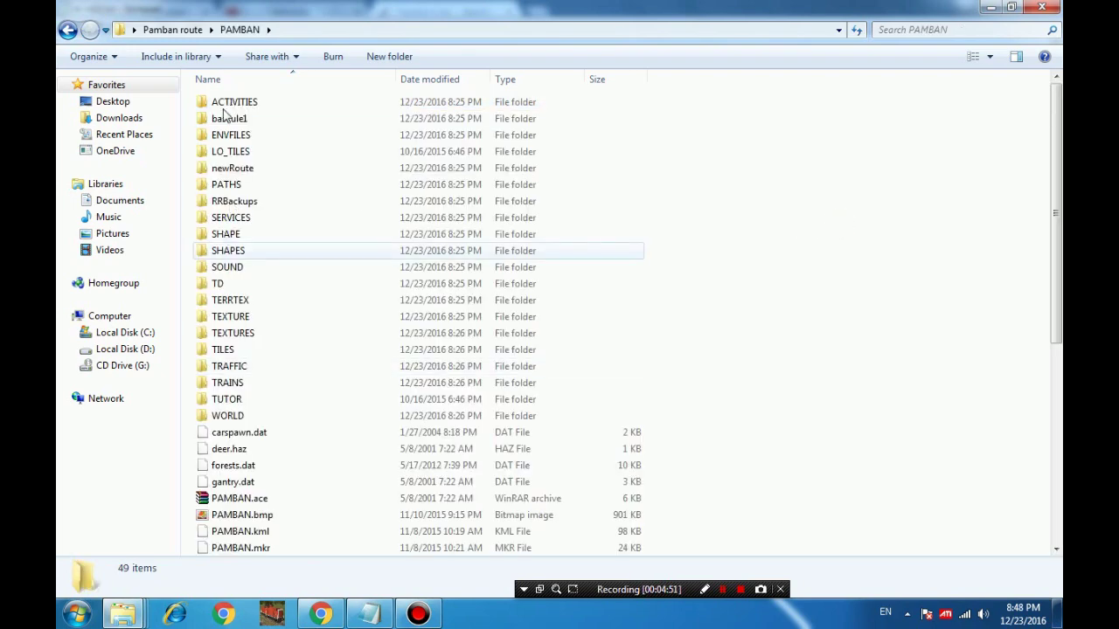
# - Highlight the note about copying the Pamban route into the Demo version Route folder, and return to the PAMBAN folder
pyautogui.click(370, 614)
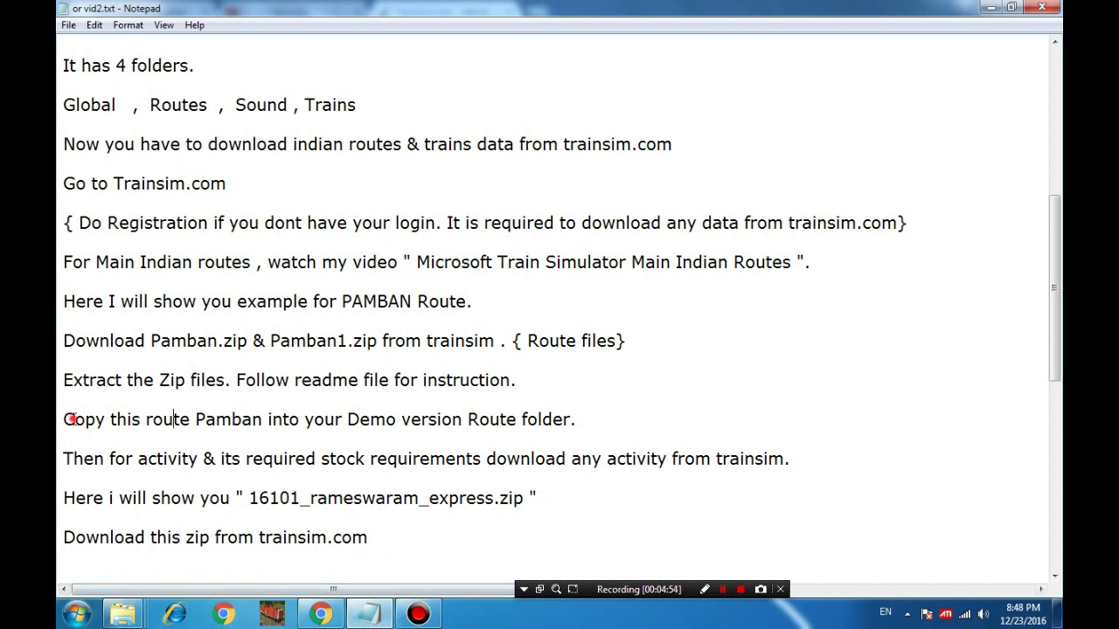
pyautogui.moveTo(63, 419)
pyautogui.mouseDown()
pyautogui.moveTo(591, 425)
pyautogui.moveTo(59, 419)
pyautogui.mouseUp()
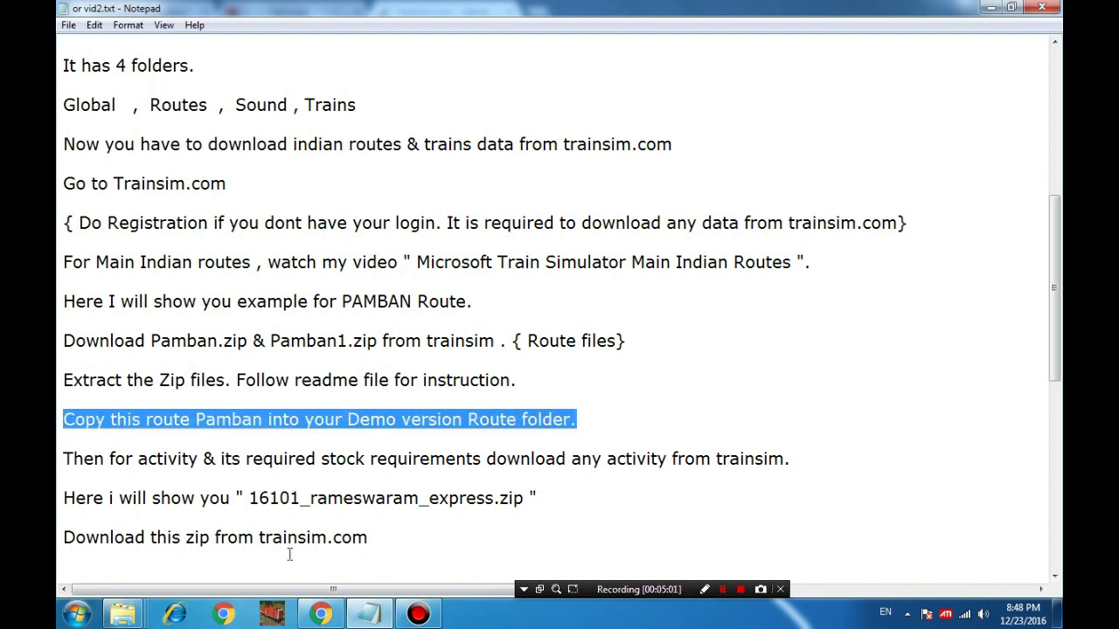
pyautogui.click(370, 615)
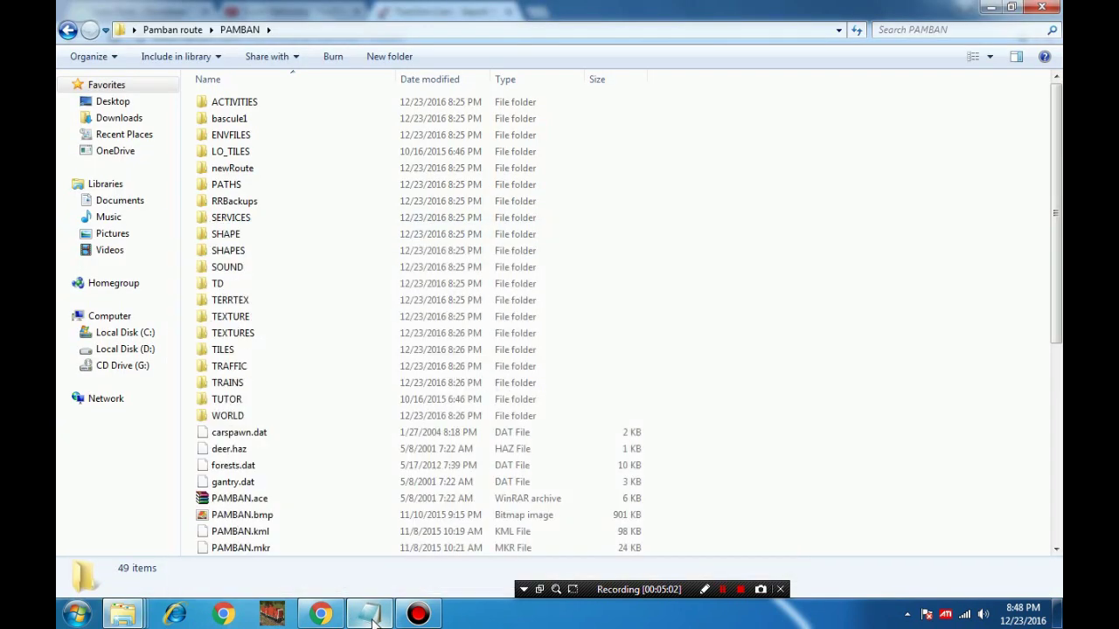
# - Go back to the Pamban route folder and copy the PAMBAN folder
pyautogui.click(68, 30)
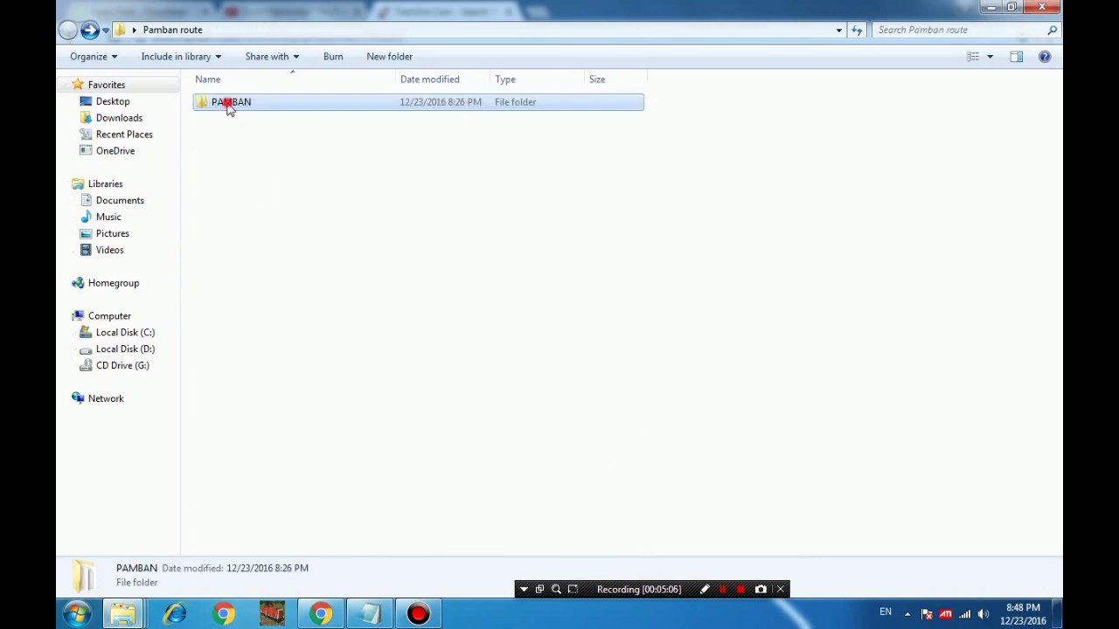
pyautogui.doubleClick(229, 104)
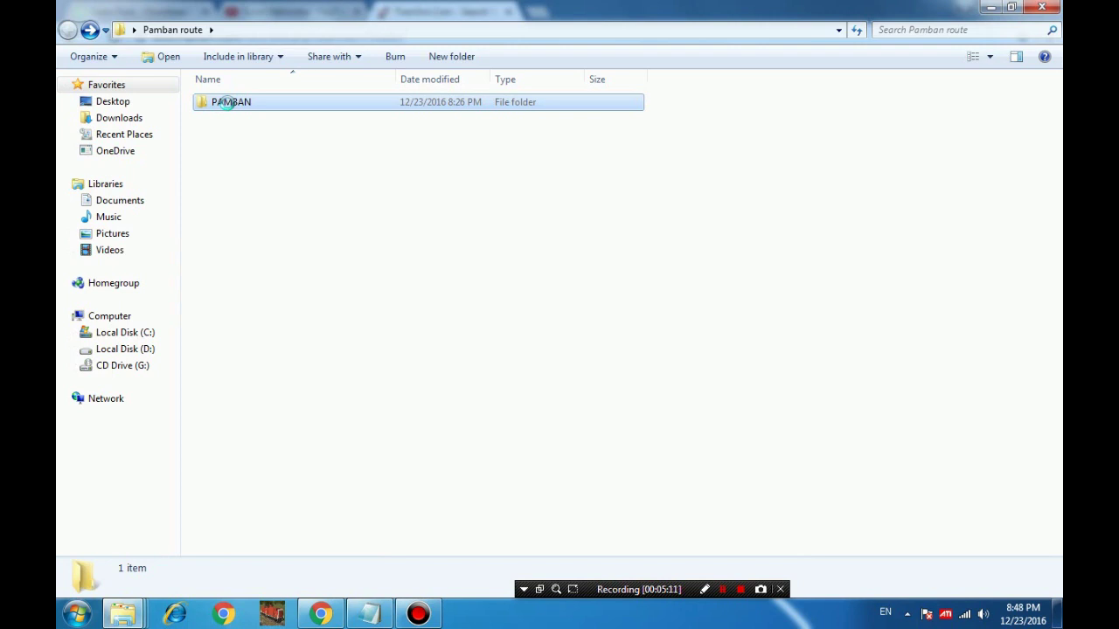
pyautogui.rightClick(228, 103)
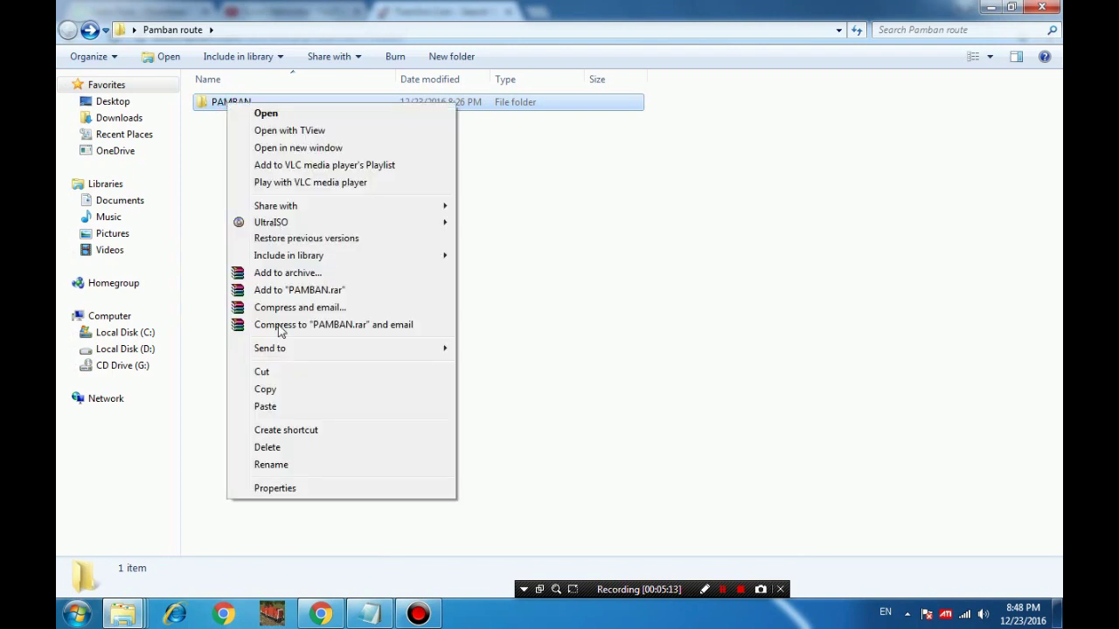
pyautogui.click(266, 389)
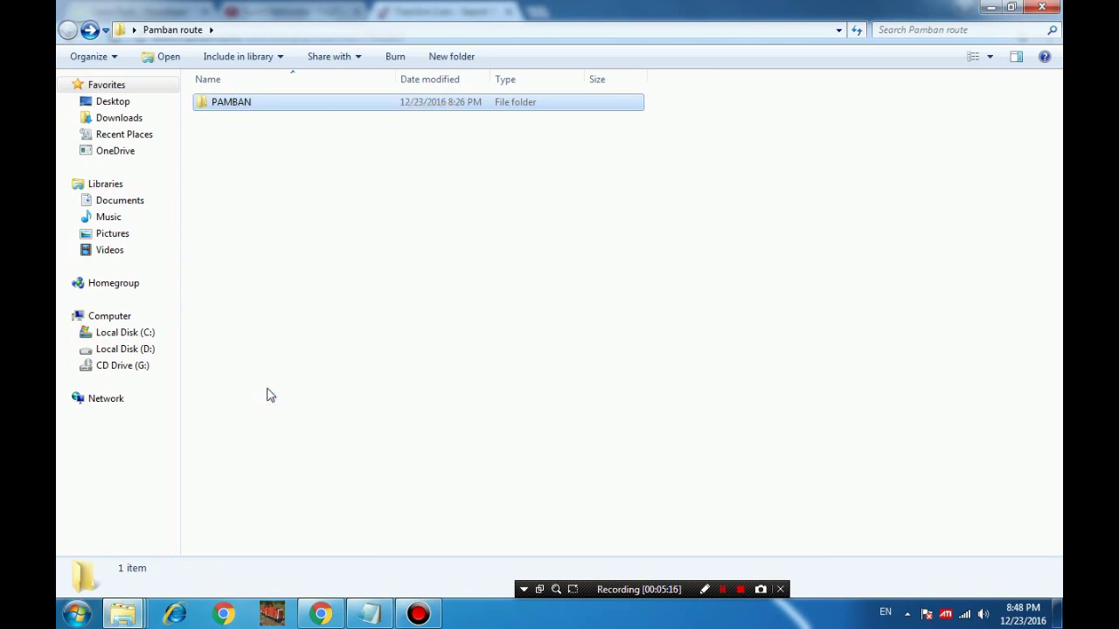
# - Paste the copied PAMBAN folder into the ROUTES folder of Demo Model 1
pyautogui.click(123, 614)
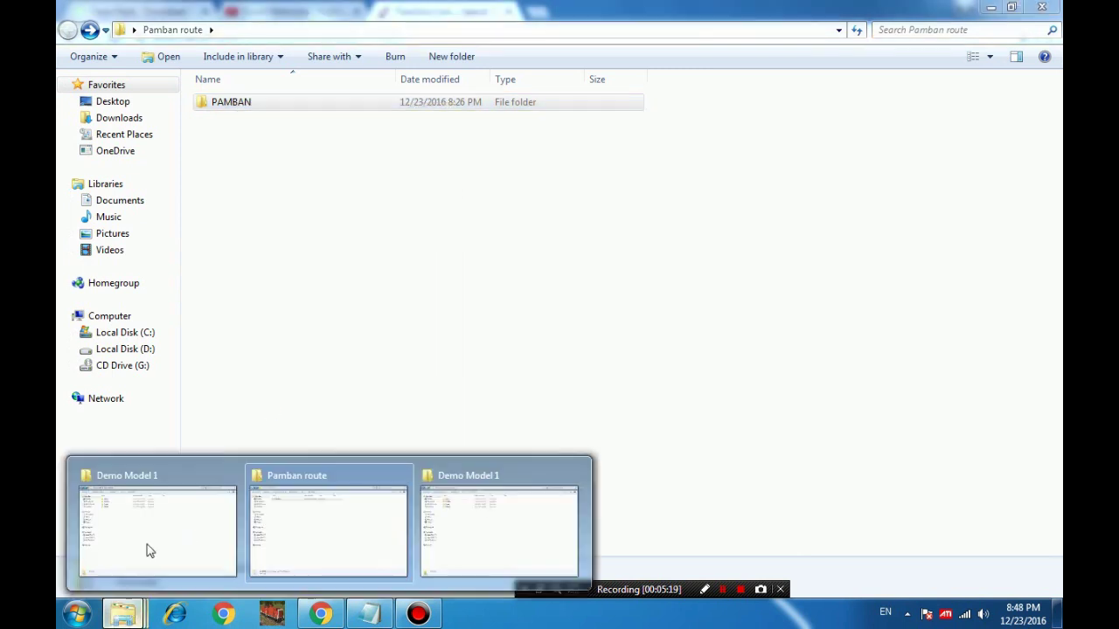
pyautogui.click(150, 532)
pyautogui.click(259, 262)
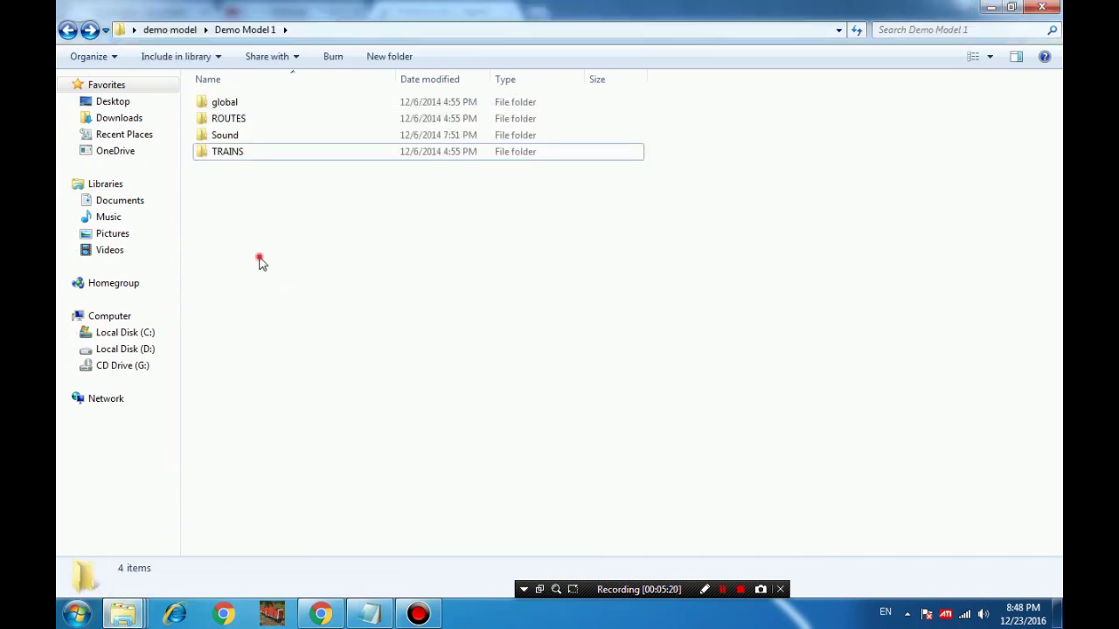
pyautogui.click(223, 123)
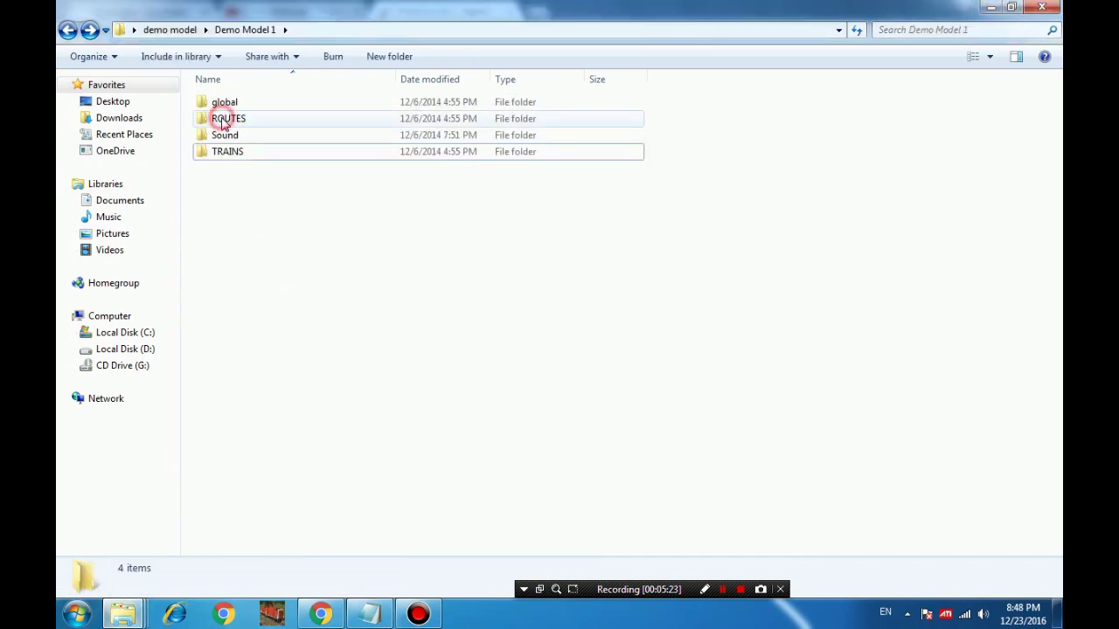
pyautogui.doubleClick(222, 122)
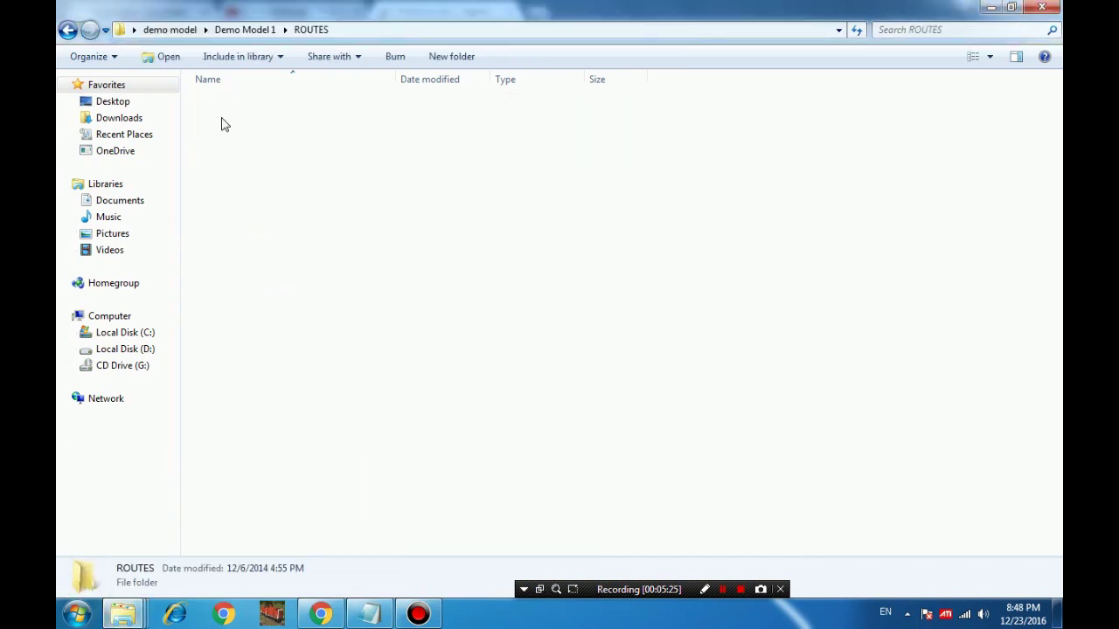
pyautogui.click(276, 226)
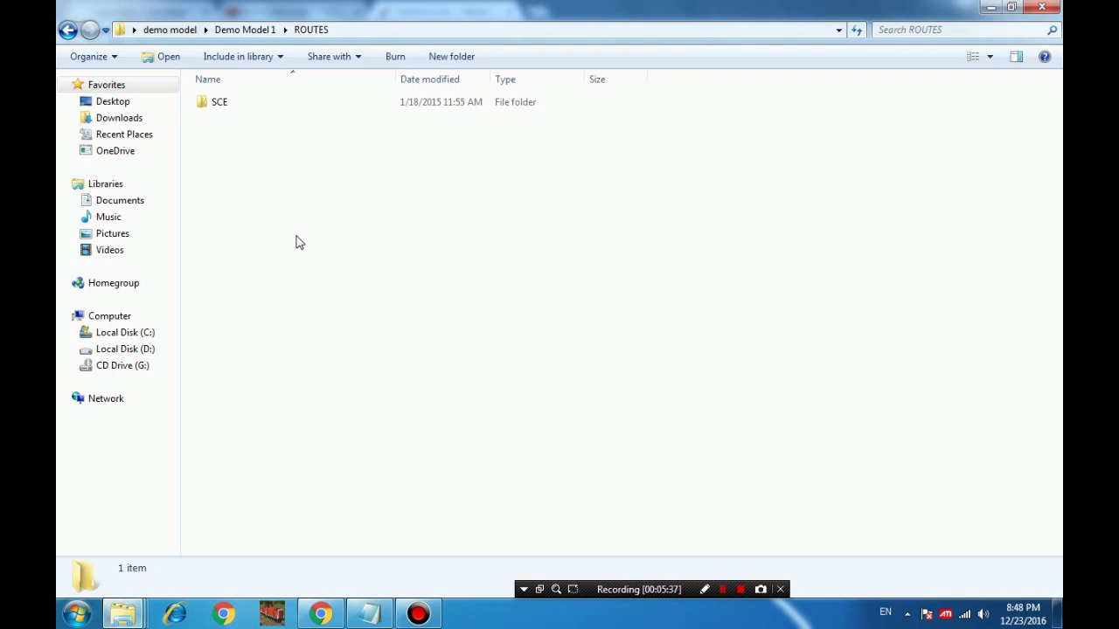
pyautogui.rightClick(409, 229)
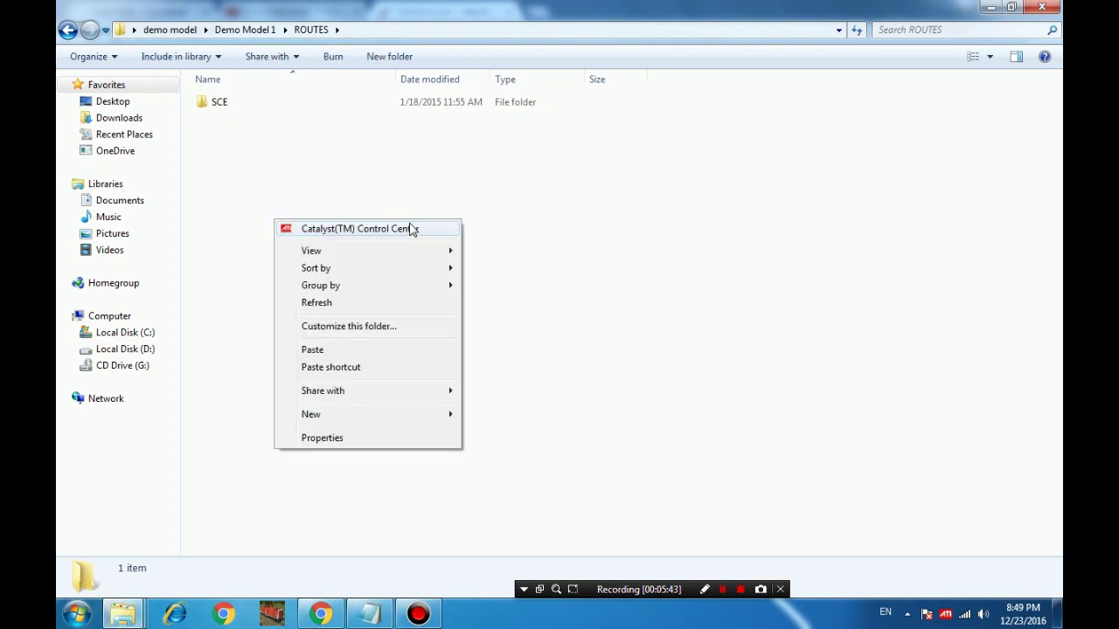
pyautogui.click(322, 349)
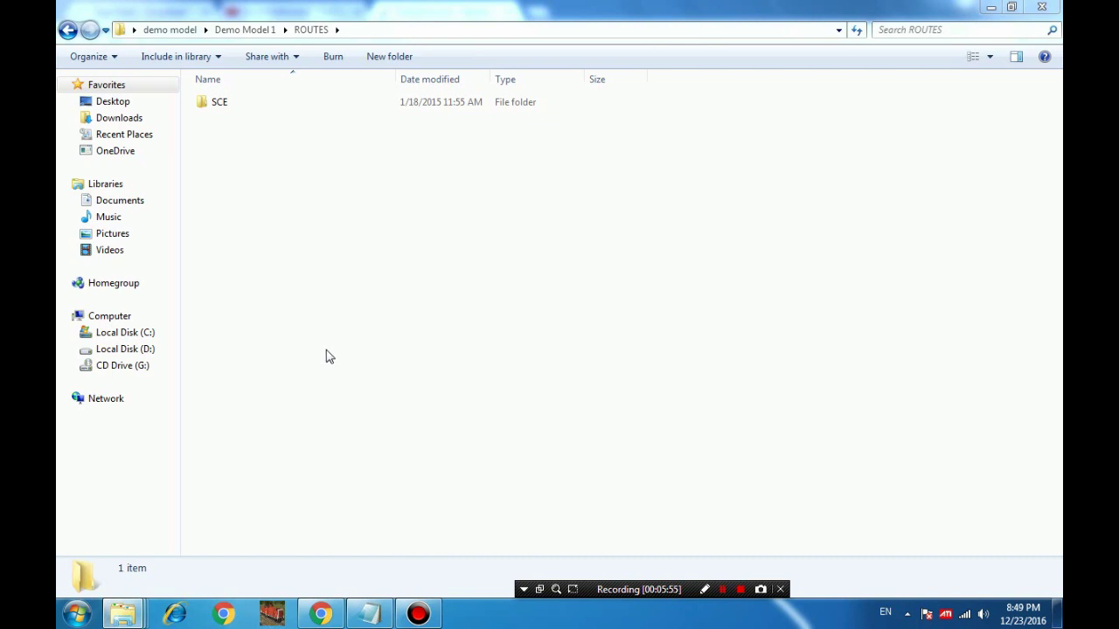
pyautogui.hotkey('ctrl', 'v')
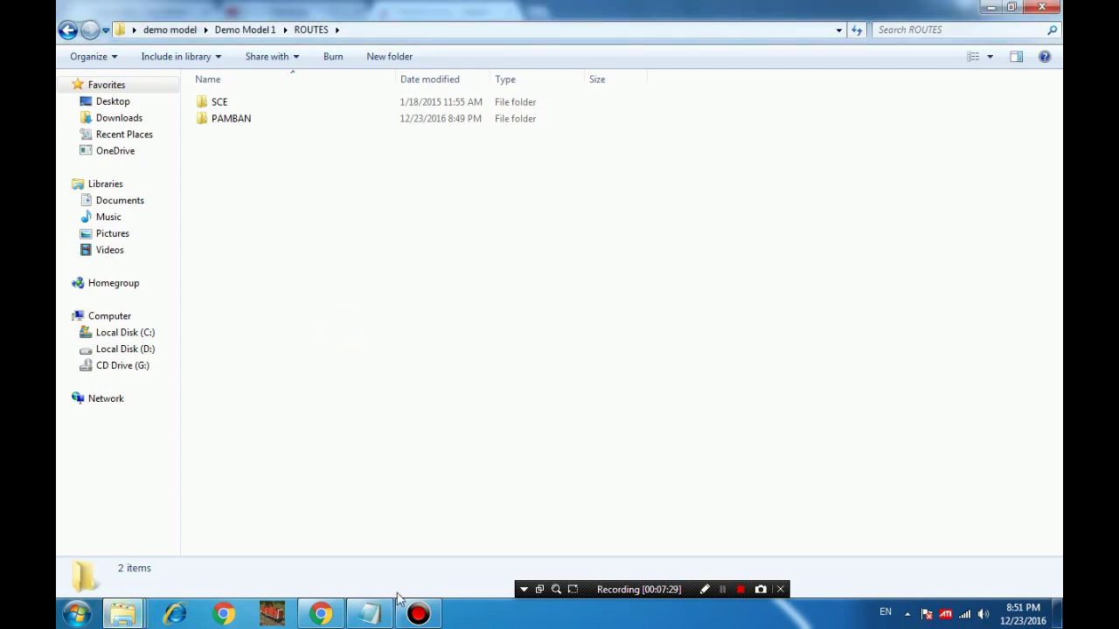
# - Return to the notes and highlight the activity download instruction and the file name "16101_rameswaram_express.zip"
pyautogui.click(373, 612)
pyautogui.click(131, 430)
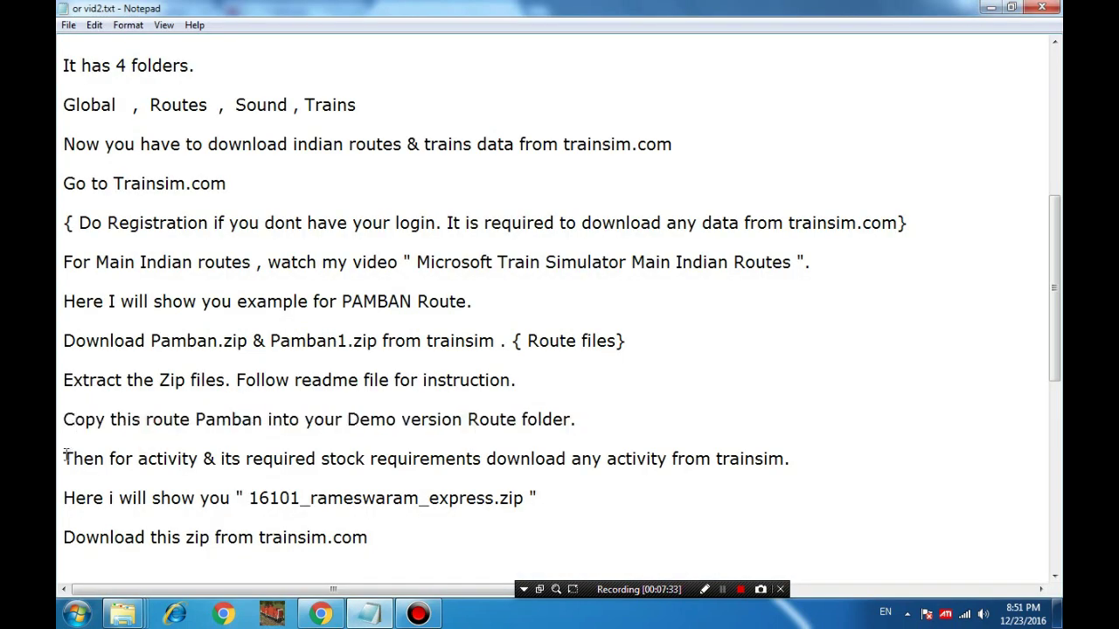
pyautogui.moveTo(65, 454); pyautogui.dragTo(552, 499)
pyautogui.hotkey('alt', 'Tab')
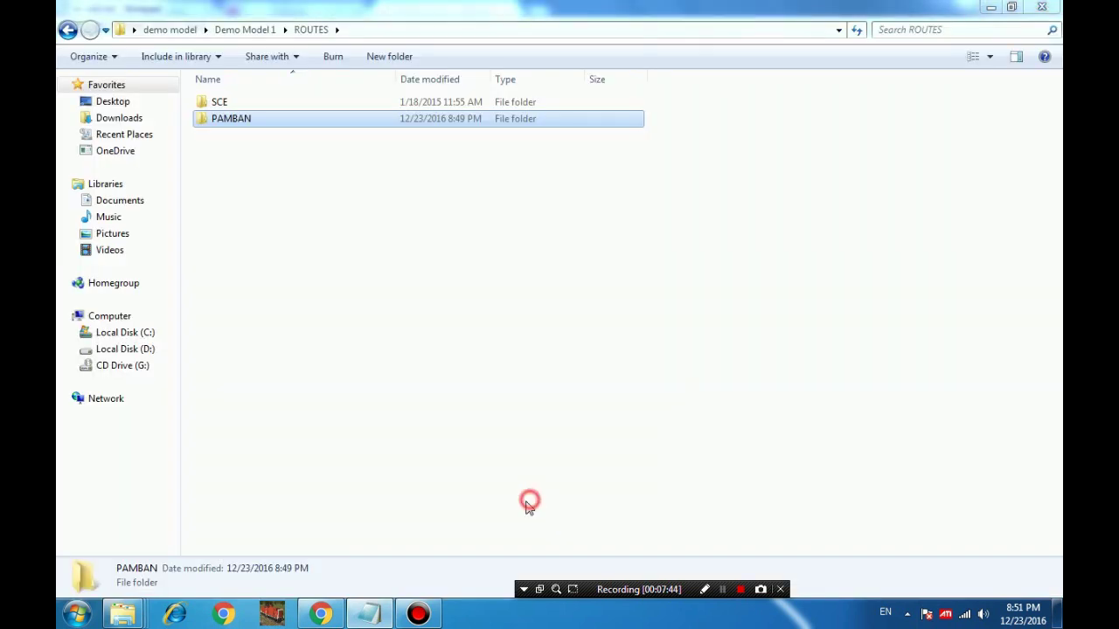
pyautogui.click(338, 519)
pyautogui.click(370, 614)
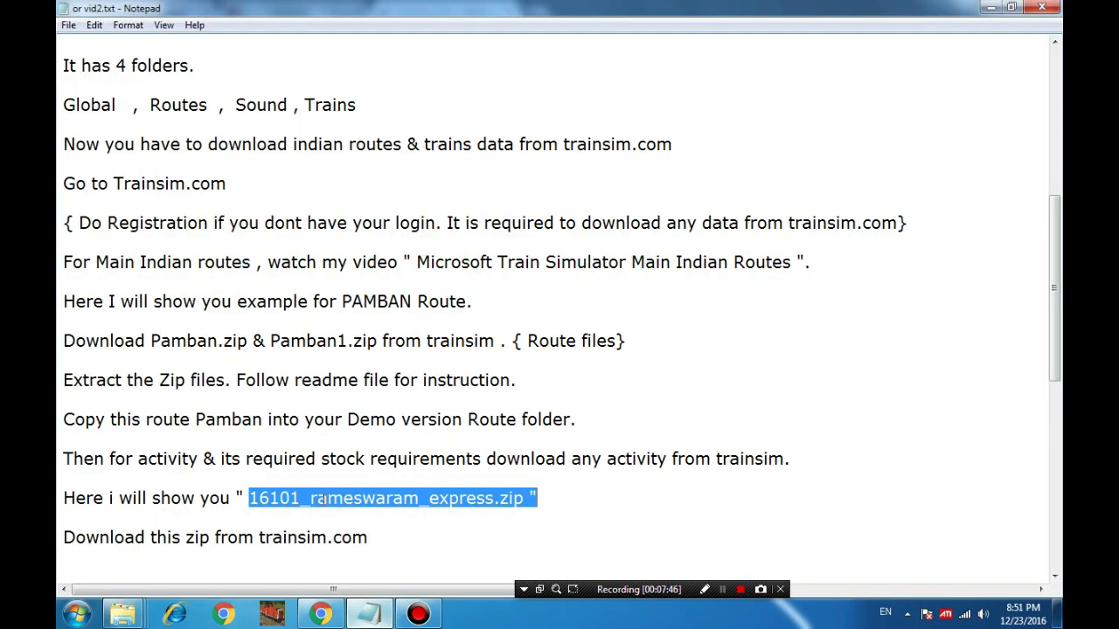
pyautogui.click(301, 498)
pyautogui.moveTo(249, 499); pyautogui.dragTo(523, 498)
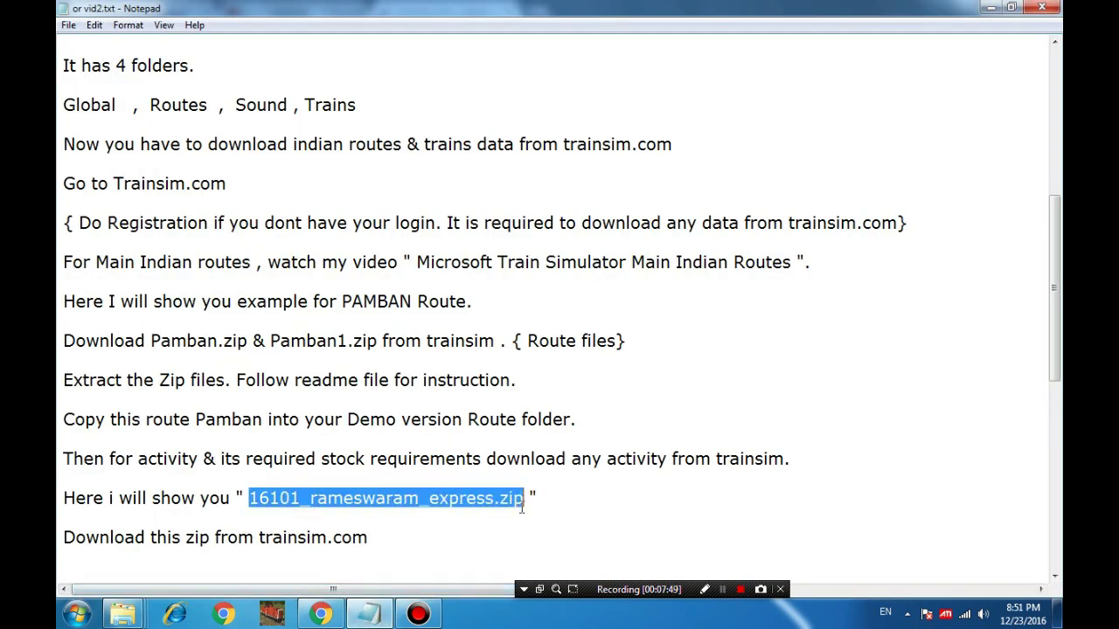
# - Switch to the TrainSim.Com search results in Chrome and highlight the "16101_rameswaram_express.zip" file name of the MSTS AWBR Activity entry
pyautogui.click(339, 616)
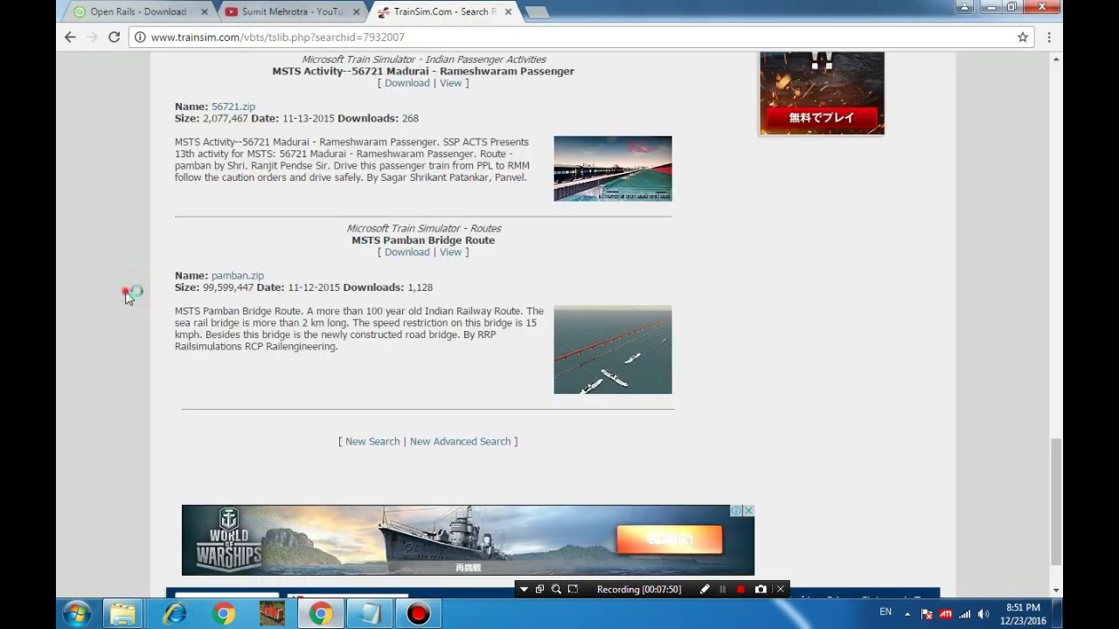
pyautogui.scroll(2, 130, 297)
pyautogui.scroll(4, 130, 301)
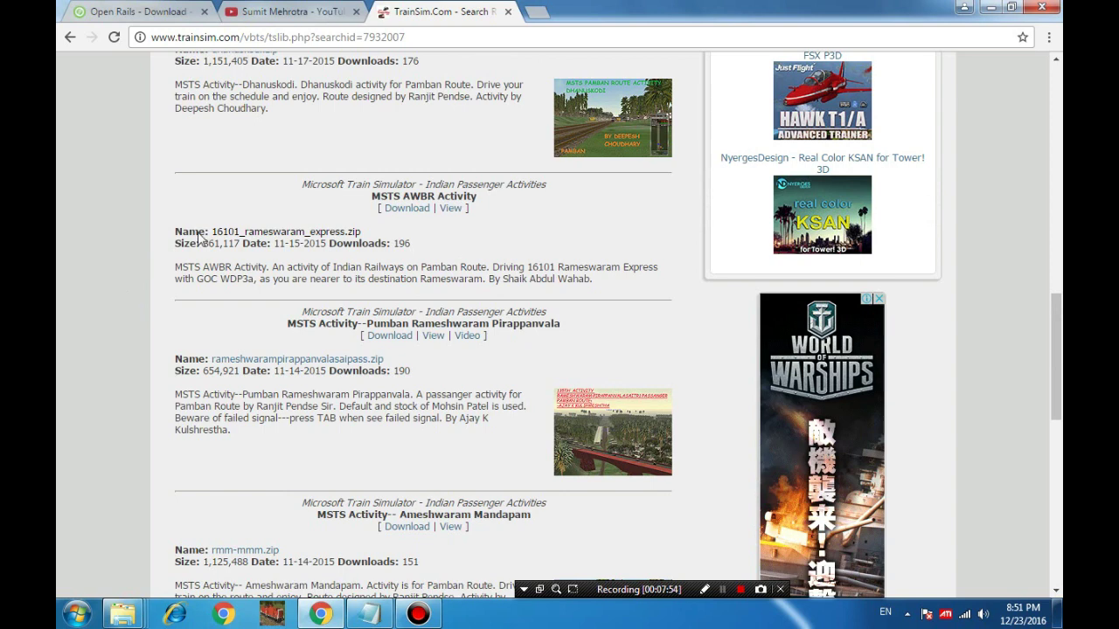
pyautogui.scroll(2, 201, 236)
pyautogui.moveTo(210, 393); pyautogui.dragTo(362, 389)
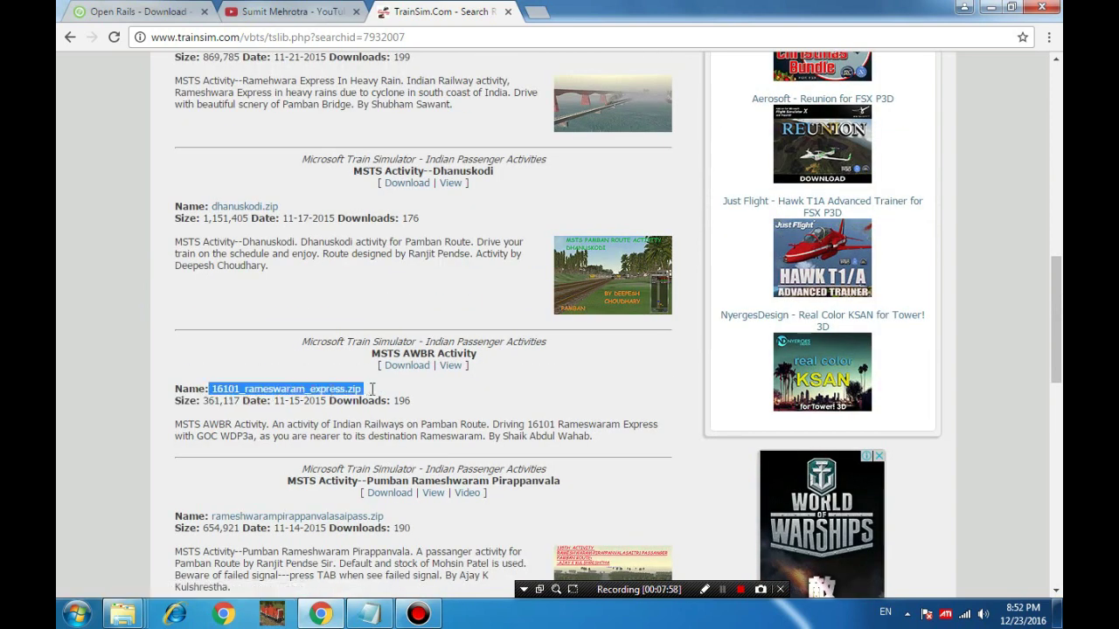
# - Return to the Notepad notes and highlight the lines about downloading the zip from trainsim.com and extracting it with winrar
pyautogui.click(369, 612)
pyautogui.click(213, 419)
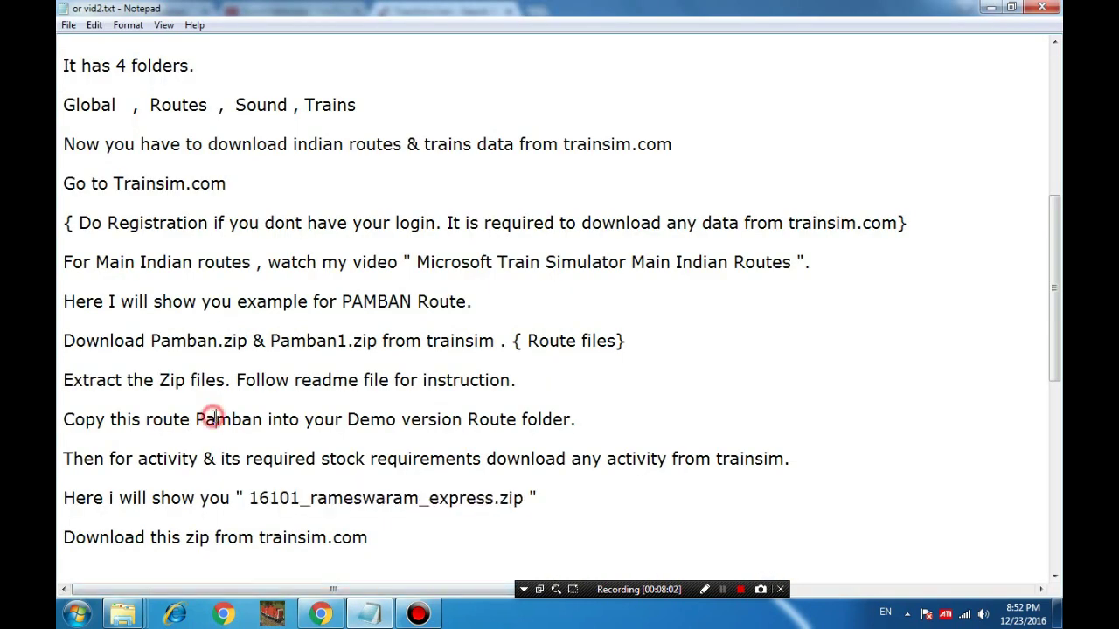
pyautogui.scroll(-1, 212, 426)
pyautogui.moveTo(64, 420); pyautogui.dragTo(363, 428)
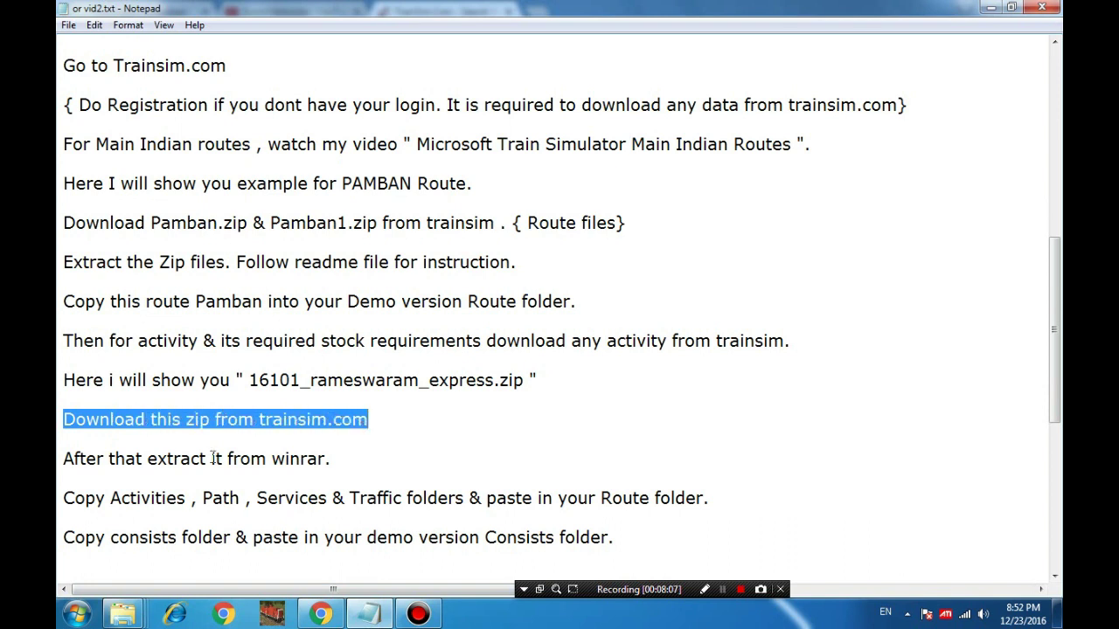
pyautogui.moveTo(65, 463); pyautogui.dragTo(333, 463)
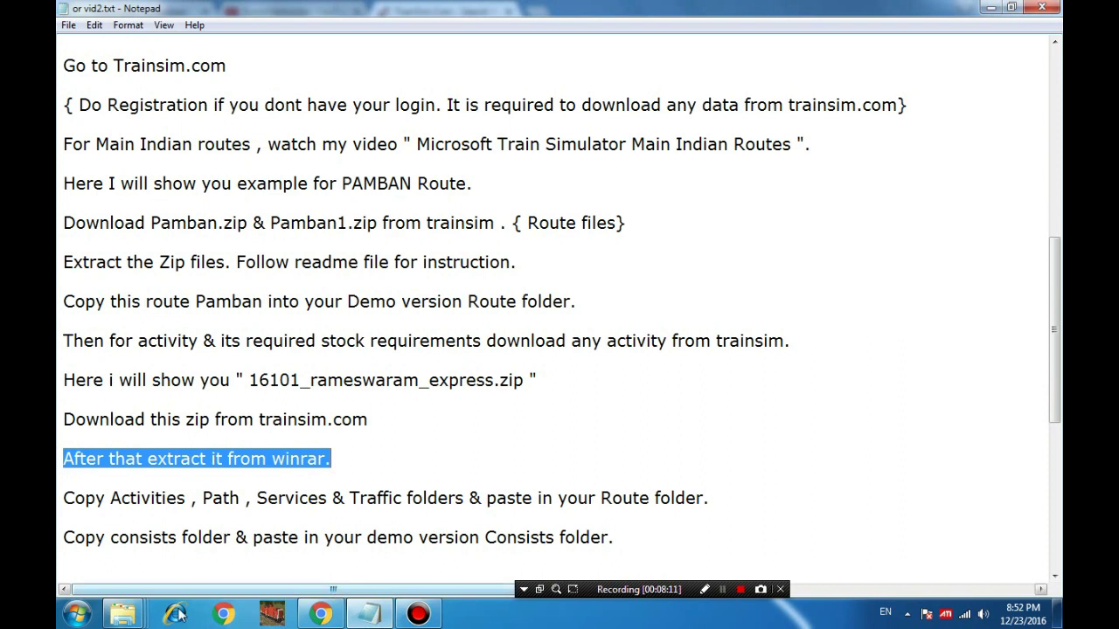
# - Open the activity folder from the desktop in a maximized window and go into its 16101 Rameswaram Express folder
pyautogui.moveTo(122, 616)
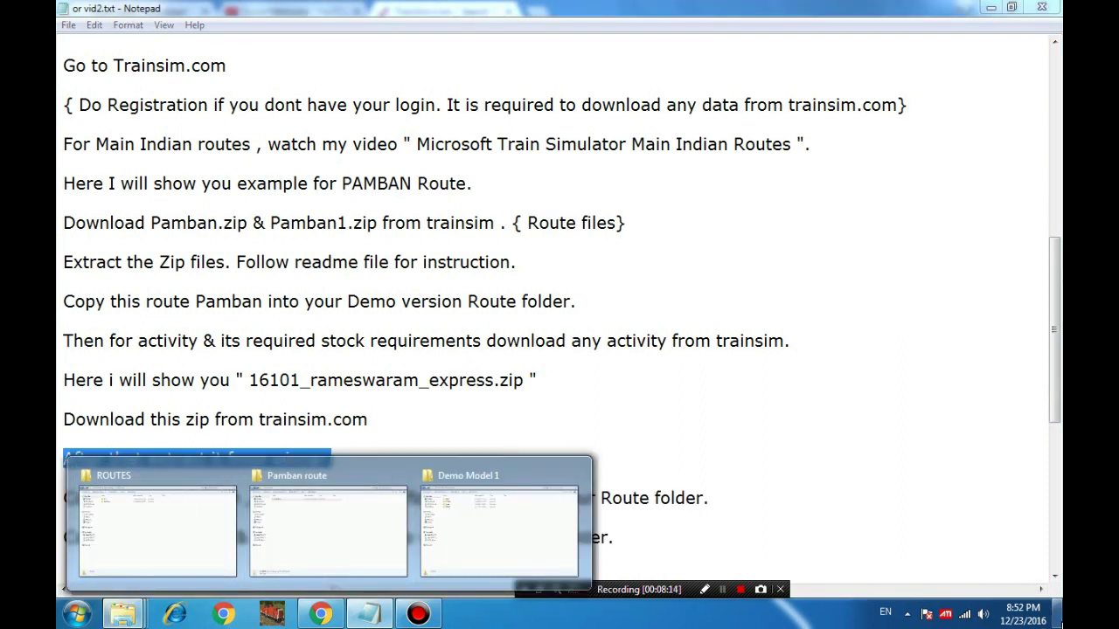
pyautogui.hotkey('alt', 'Tab')
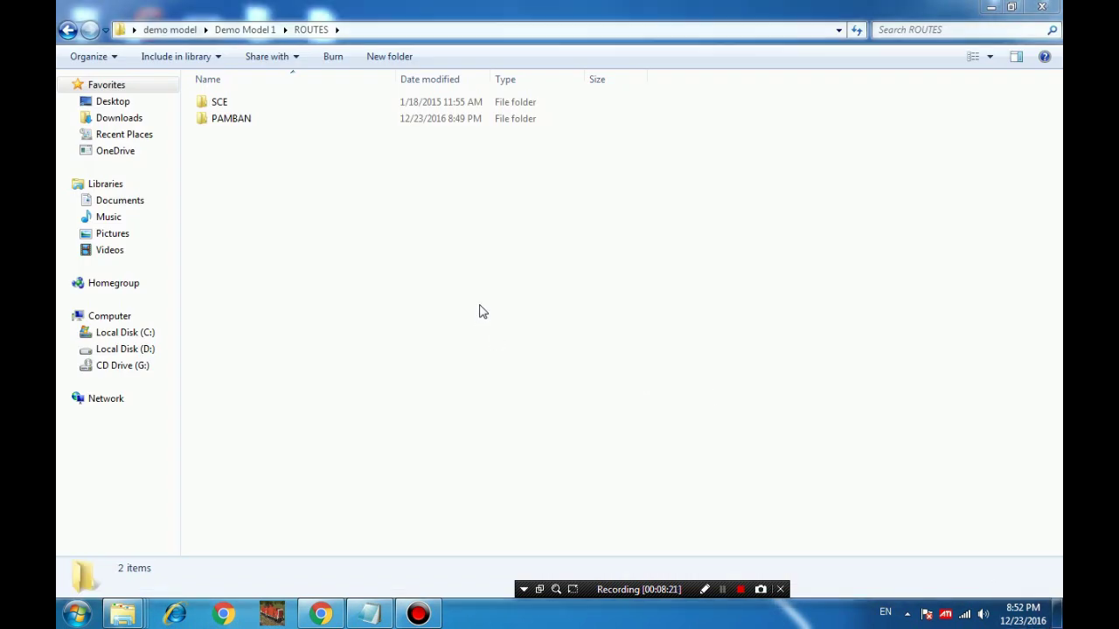
pyautogui.press('super+d')
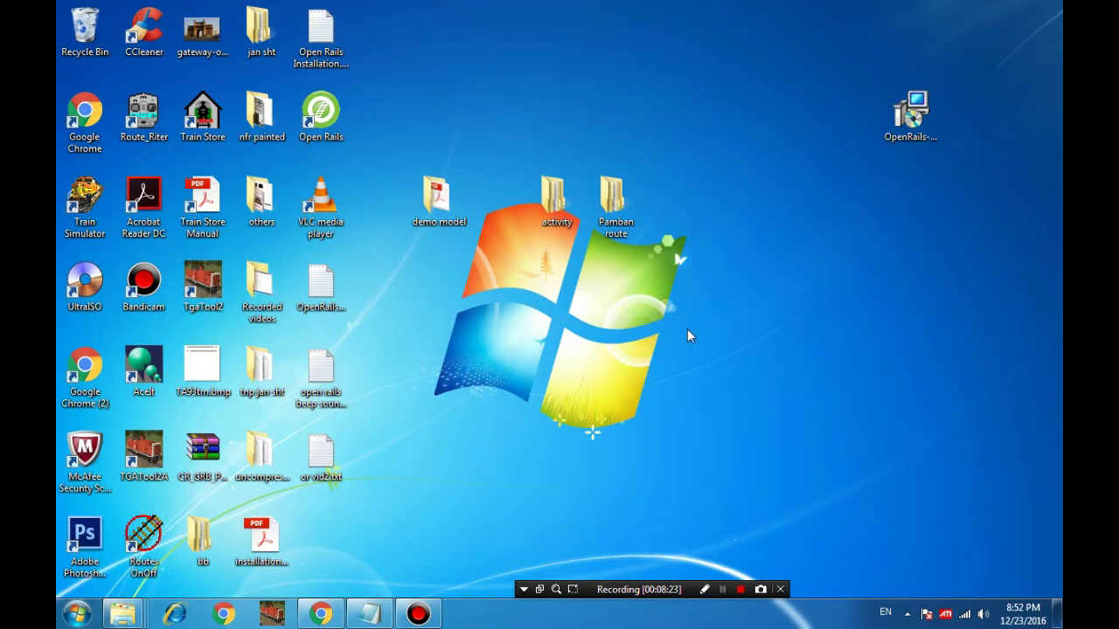
pyautogui.click(552, 199)
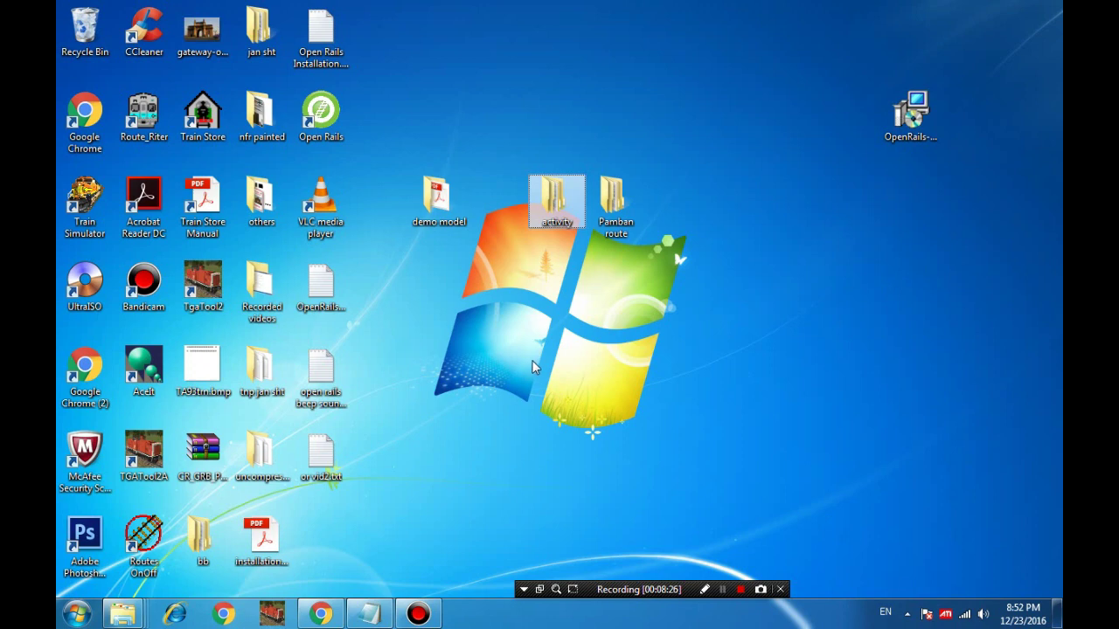
pyautogui.press('Return')
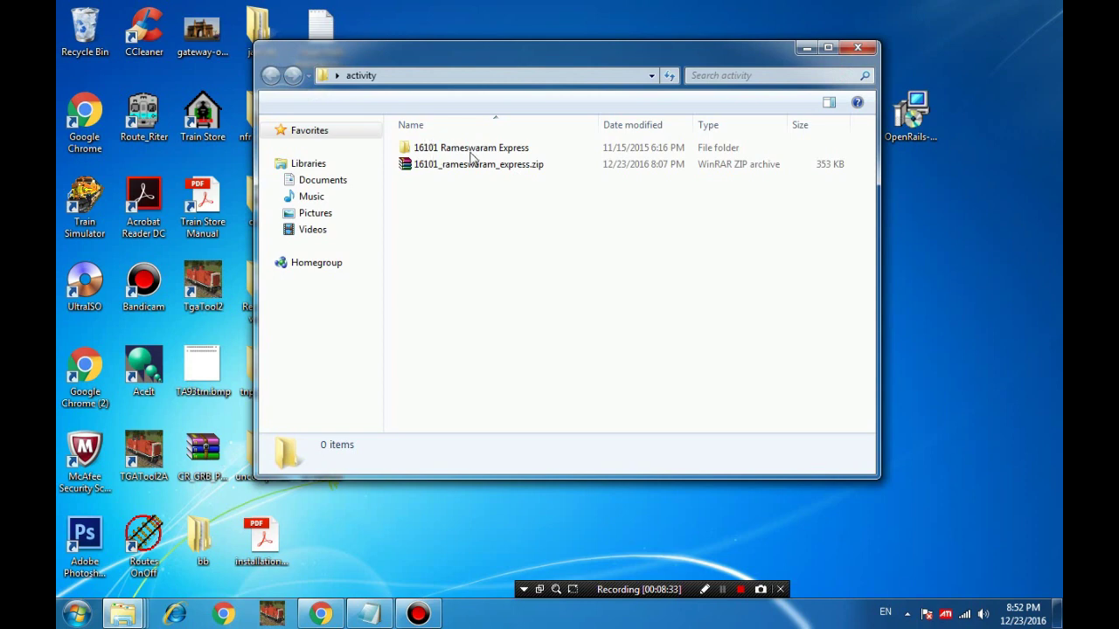
pyautogui.press('super+Up')
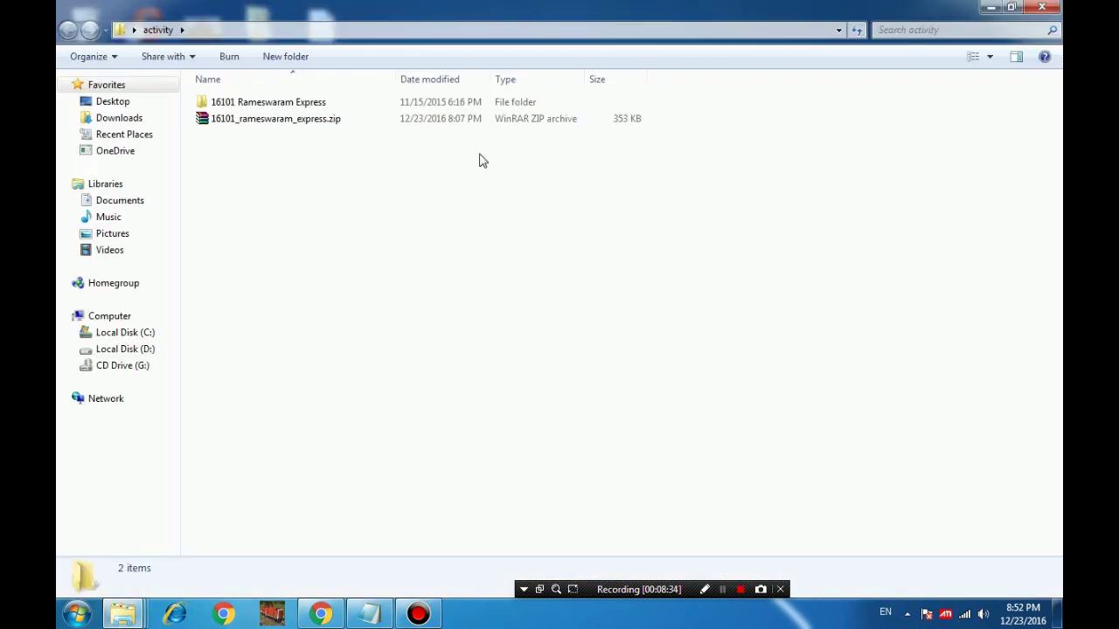
pyautogui.click(269, 105)
pyautogui.click(269, 106)
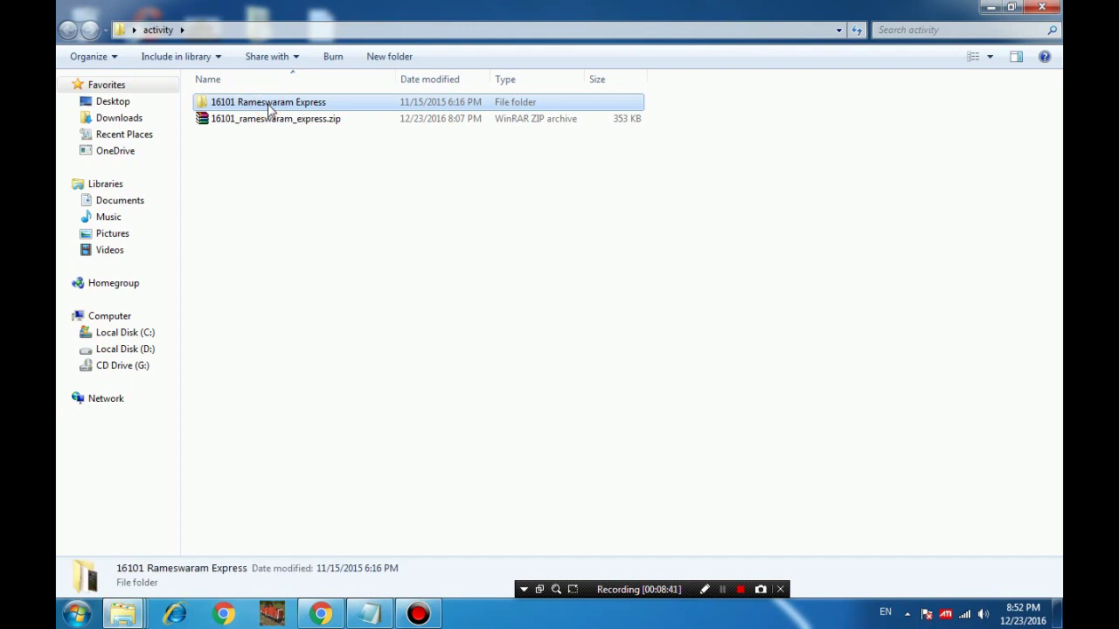
pyautogui.doubleClick(268, 105)
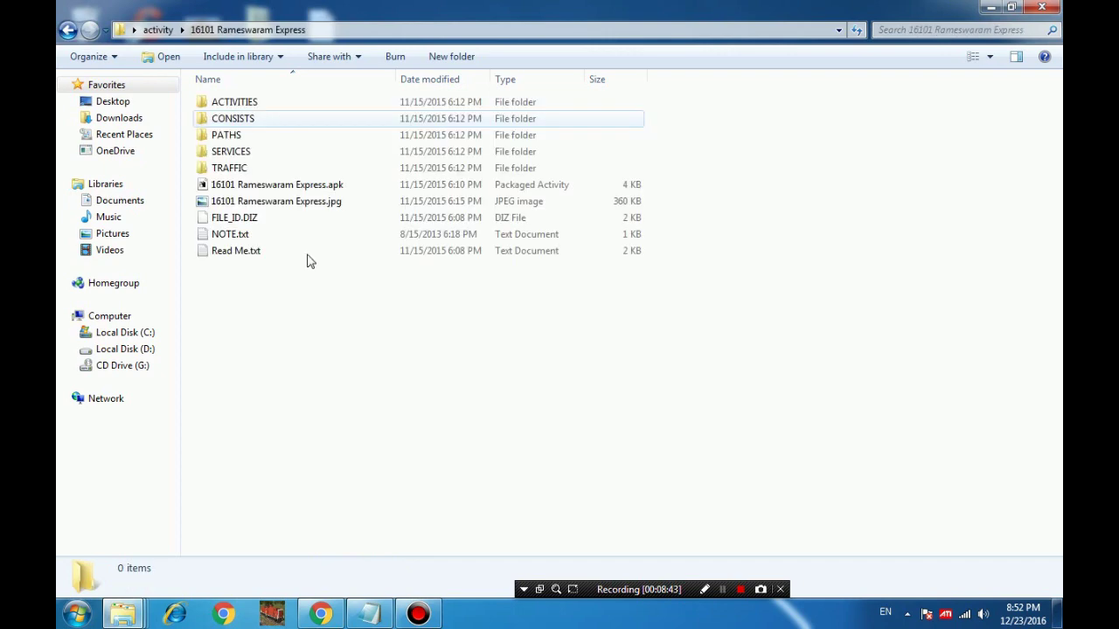
# - Highlight the note about copying the Activities, Path, Services & Traffic folders into the Route folder
pyautogui.click(370, 614)
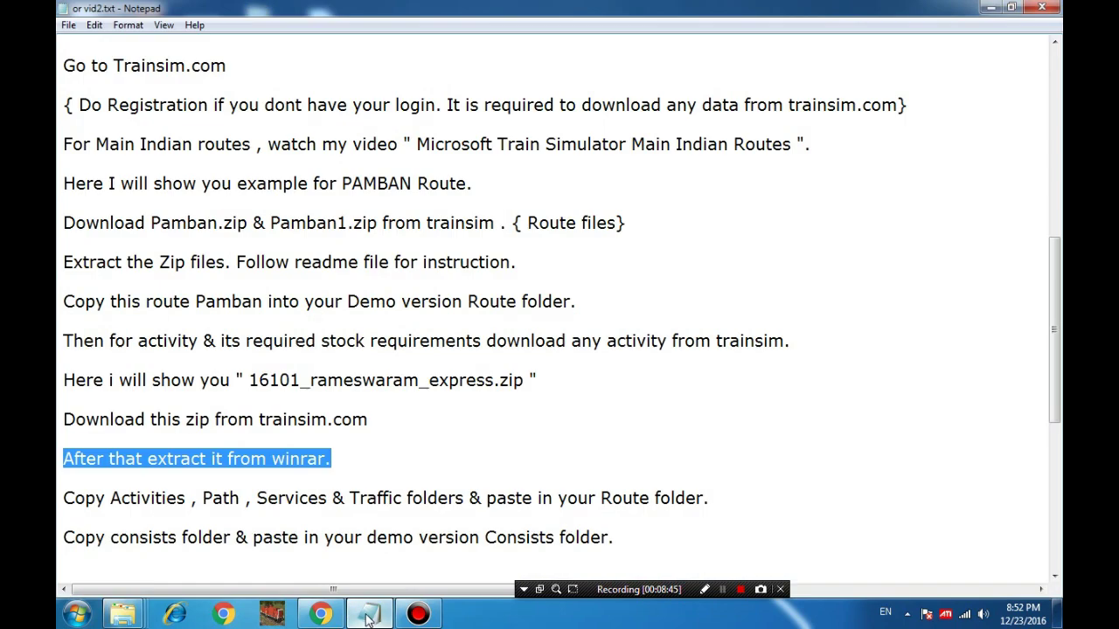
pyautogui.click(186, 501)
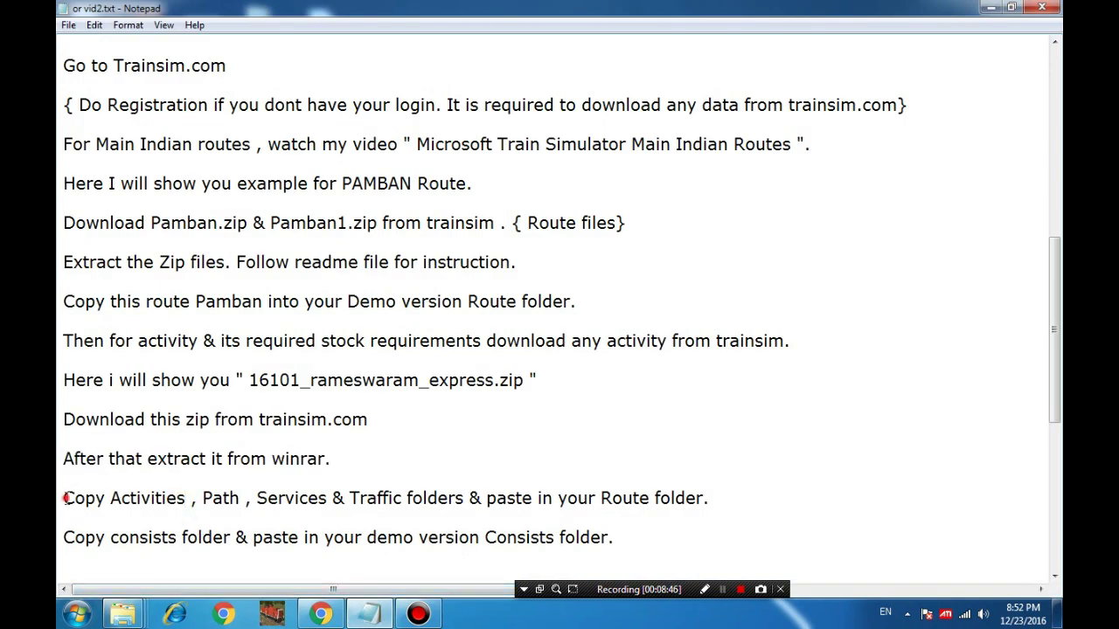
pyautogui.moveTo(65, 498)
pyautogui.mouseDown()
pyautogui.moveTo(727, 498)
pyautogui.moveTo(63, 499)
pyautogui.mouseUp()
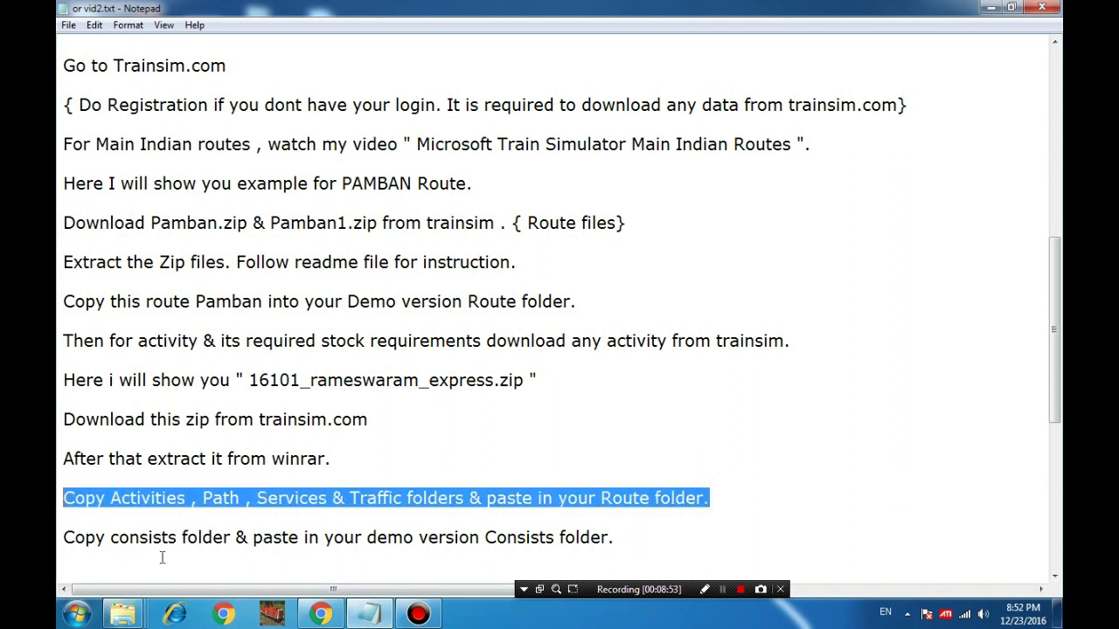
# - Go back to the 16101 Rameswaram Express folder and copy its ACTIVITIES, PATHS, SERVICES and TRAFFIC folders
pyautogui.click(369, 613)
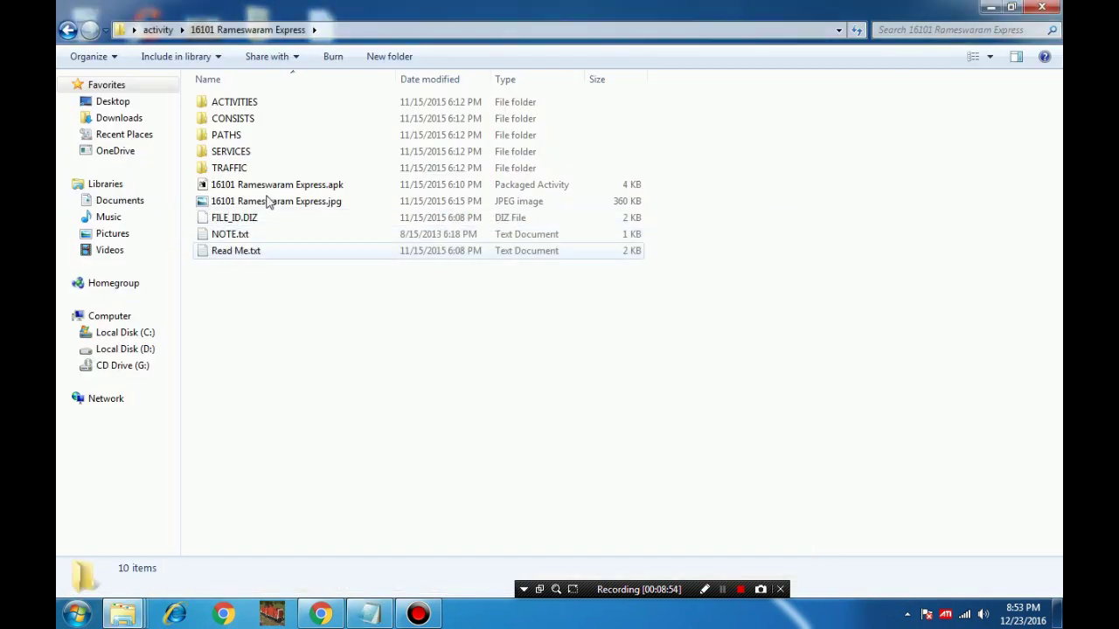
pyautogui.click(236, 105)
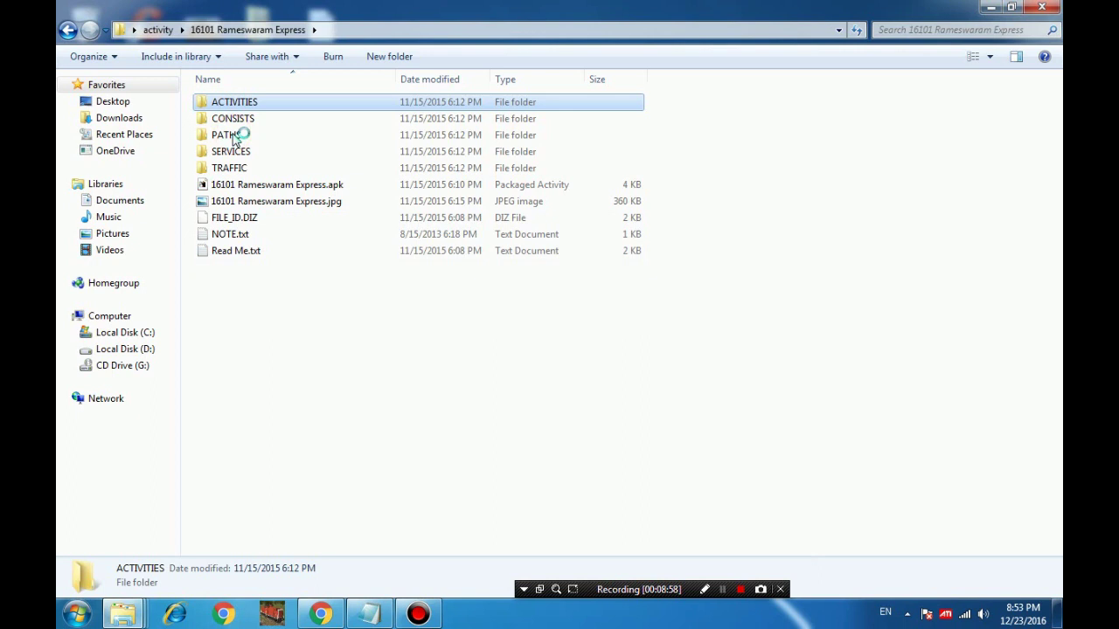
pyautogui.keyDown('ctrl'); pyautogui.click(234, 137); pyautogui.keyUp('ctrl')
pyautogui.keyDown('ctrl'); pyautogui.click(232, 152); pyautogui.keyUp('ctrl')
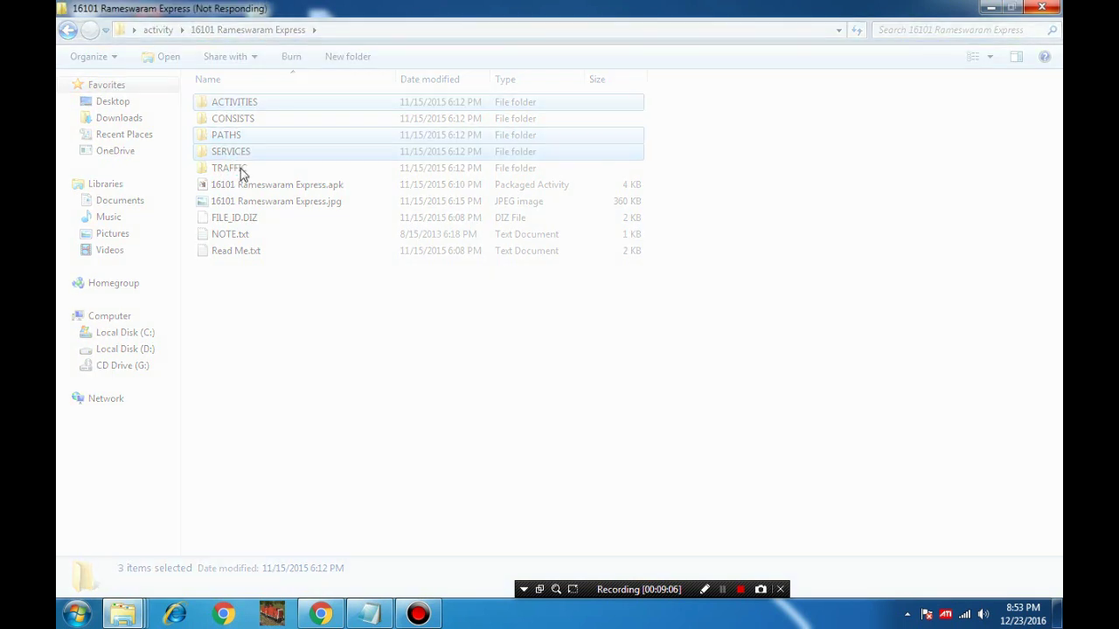
pyautogui.keyDown('ctrl'); pyautogui.click(241, 169); pyautogui.keyUp('ctrl')
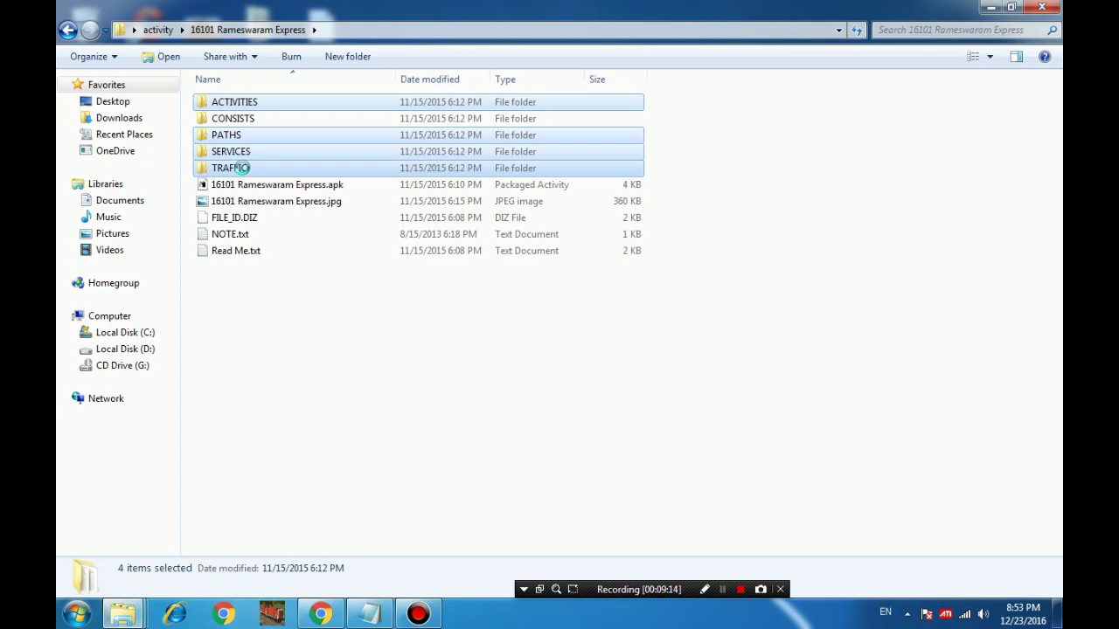
pyautogui.rightClick(241, 169)
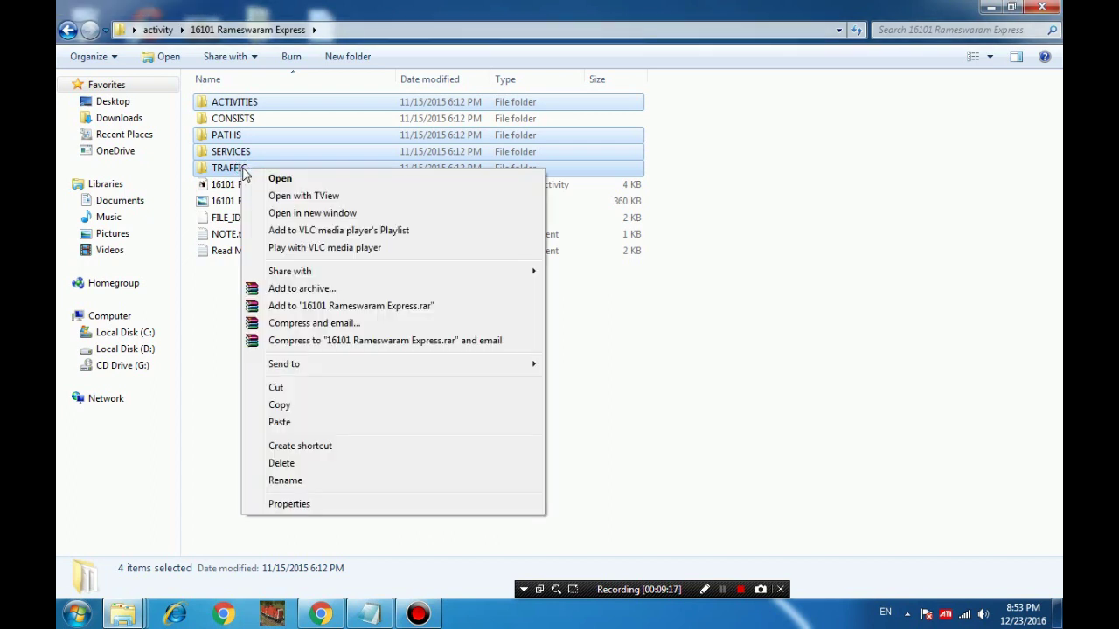
pyautogui.click(280, 404)
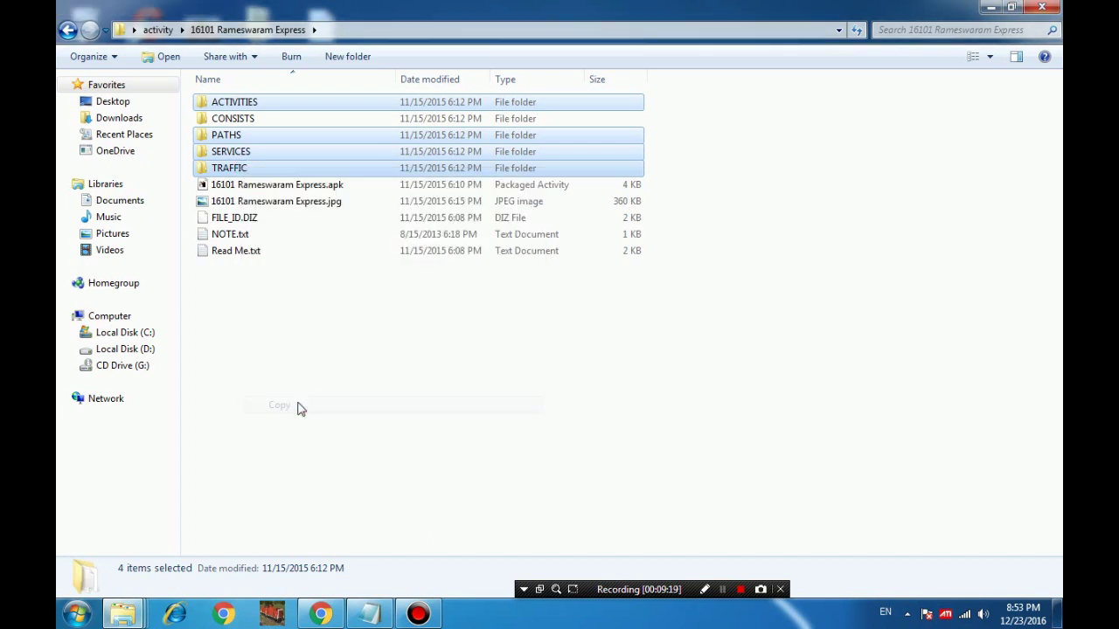
# - Paste the copied folders into the PAMBAN folder under Demo Model 1's ROUTES, merging all the existing folders of the same name
pyautogui.moveTo(126, 619)
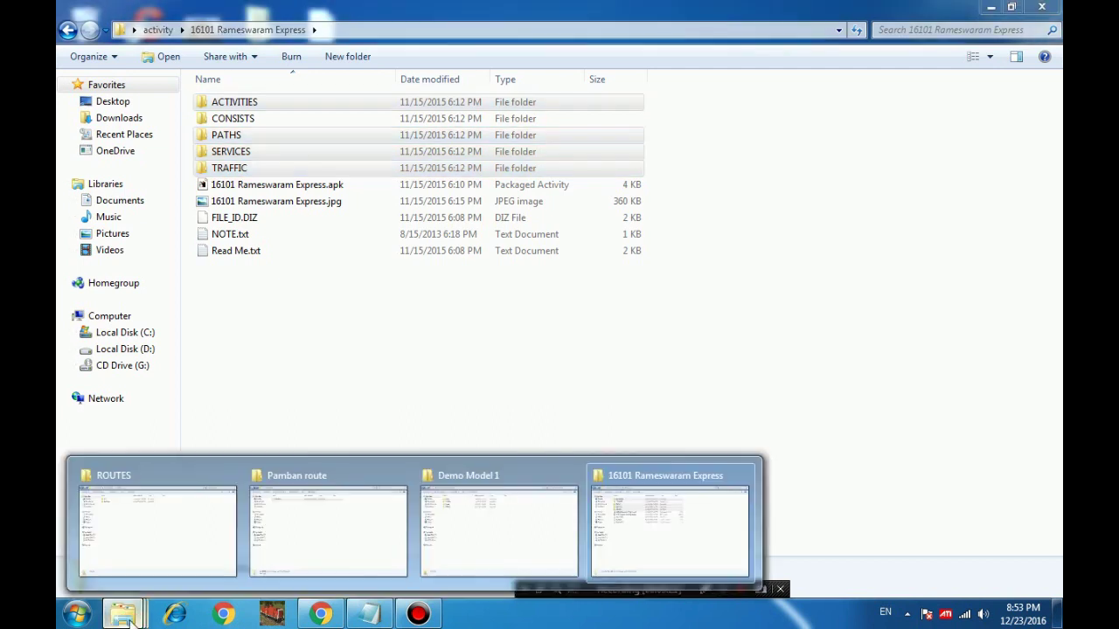
pyautogui.click(181, 526)
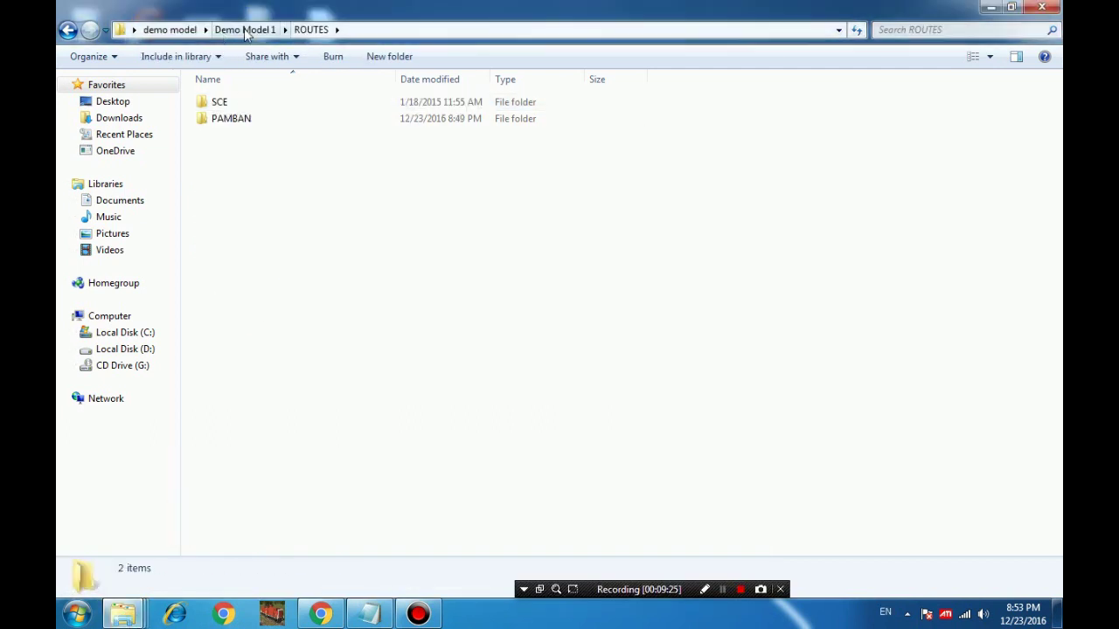
pyautogui.click(221, 122)
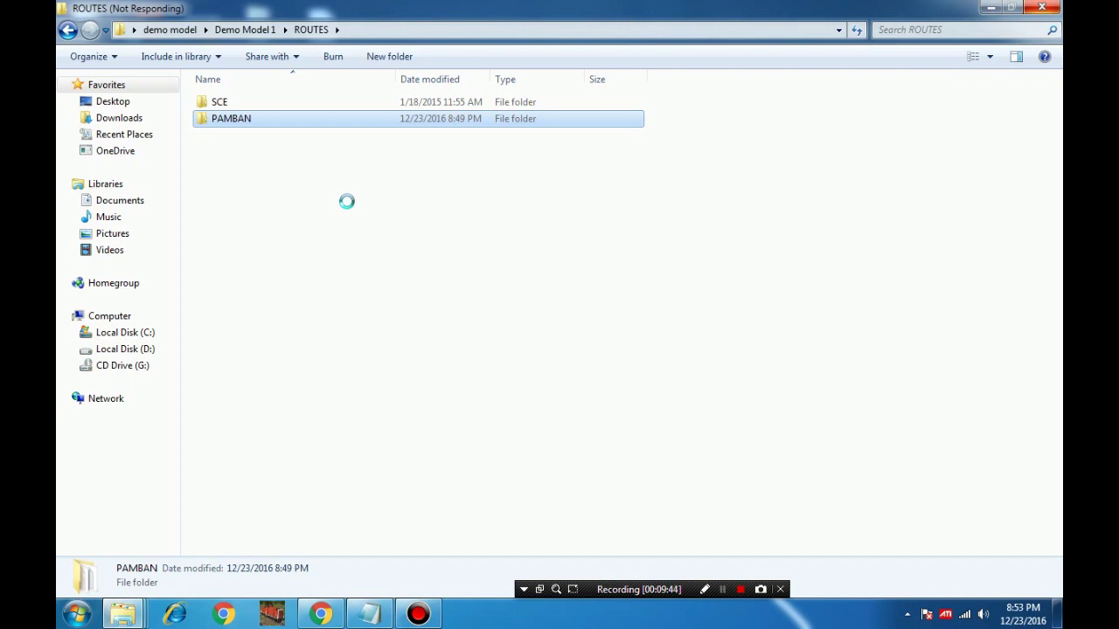
pyautogui.click(776, 201)
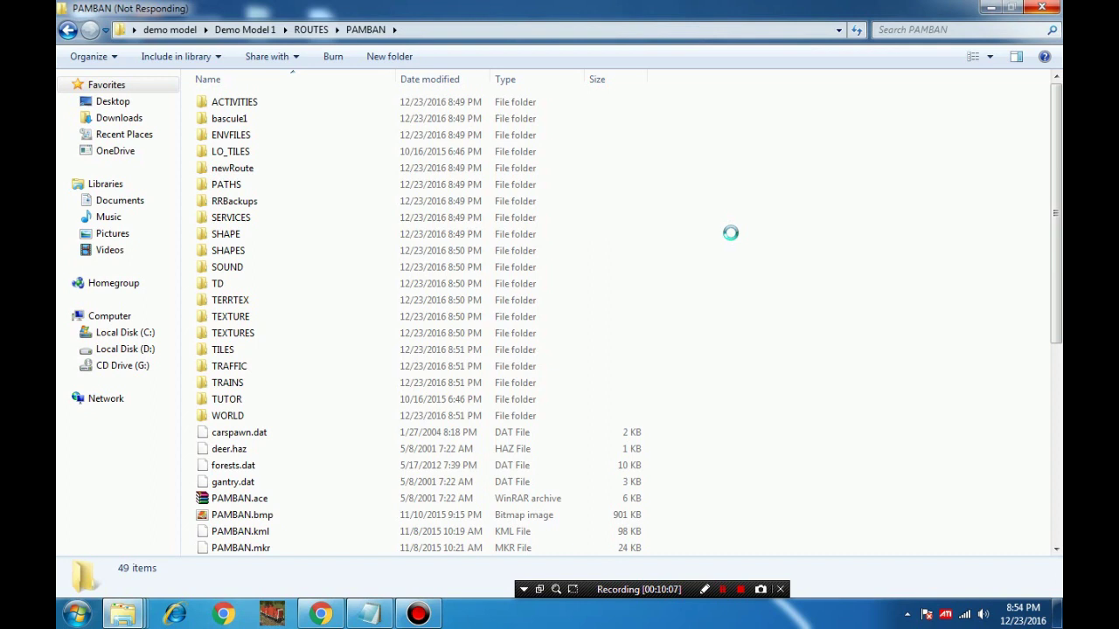
pyautogui.rightClick(763, 200)
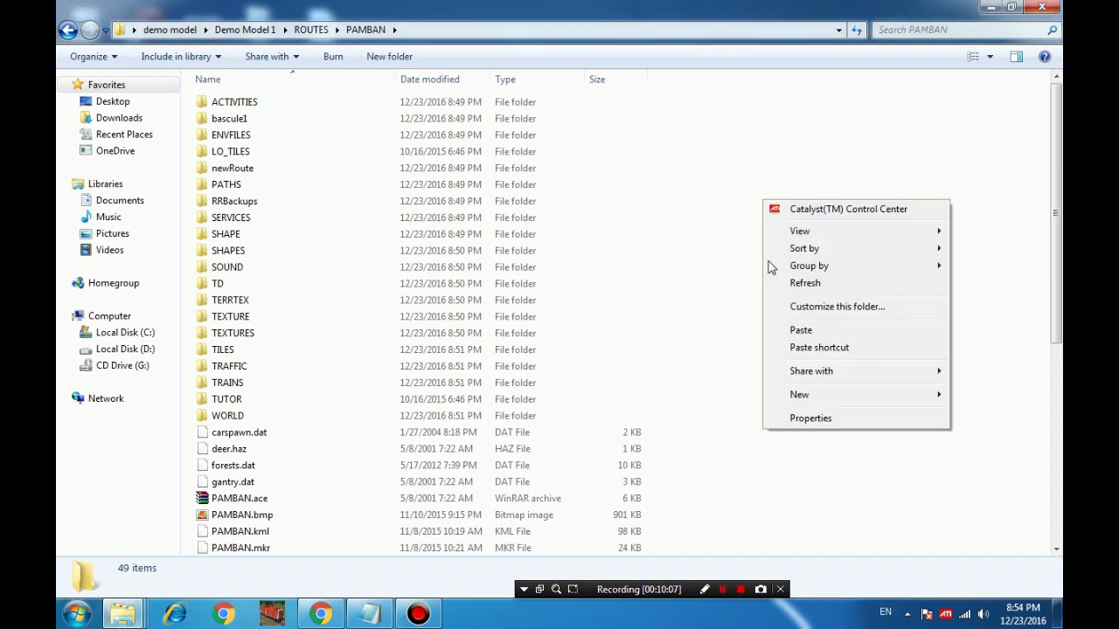
pyautogui.click(801, 330)
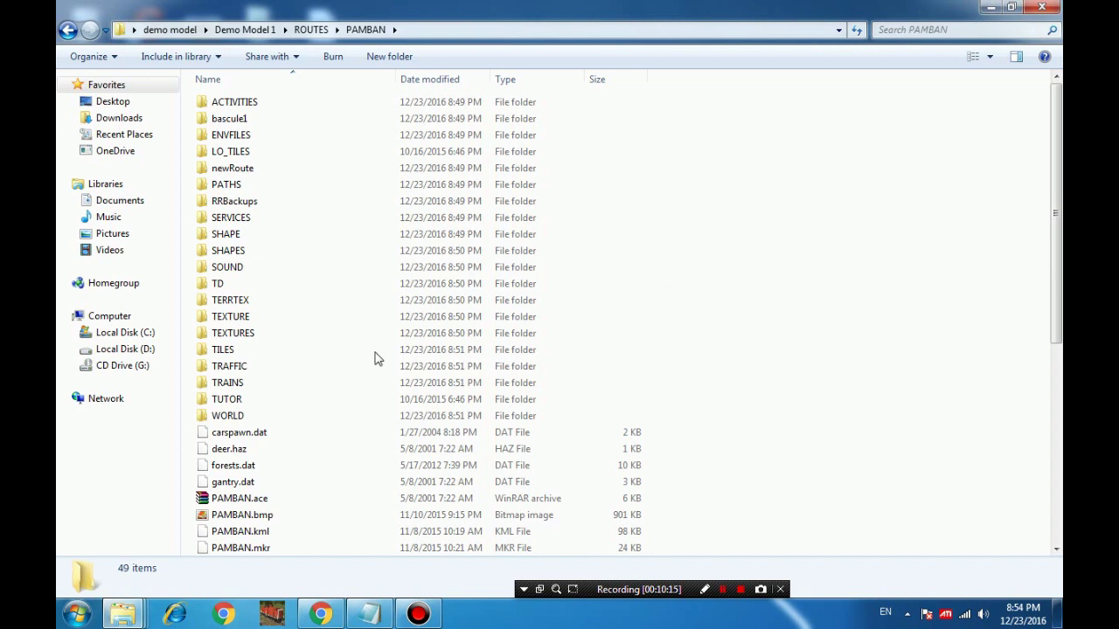
pyautogui.moveTo(374, 618)
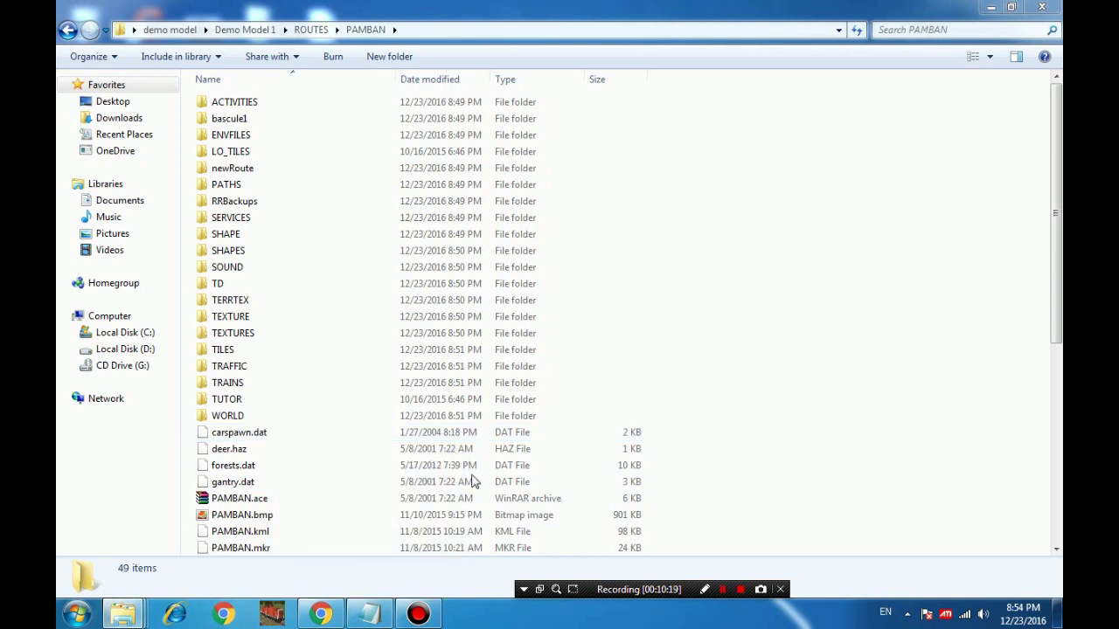
pyautogui.click(427, 483)
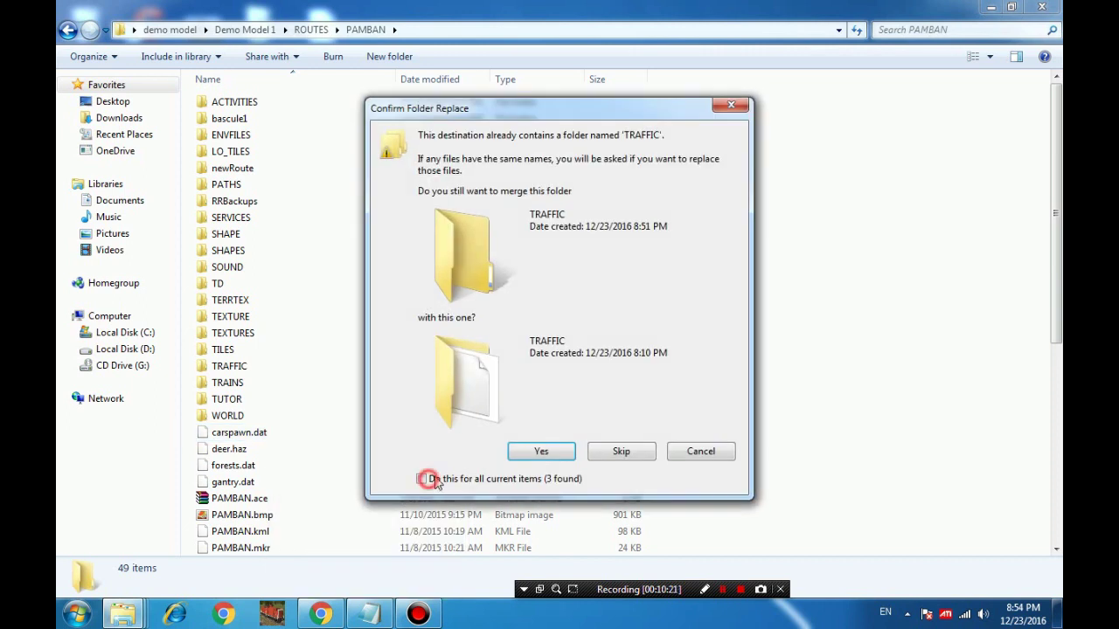
pyautogui.click(535, 453)
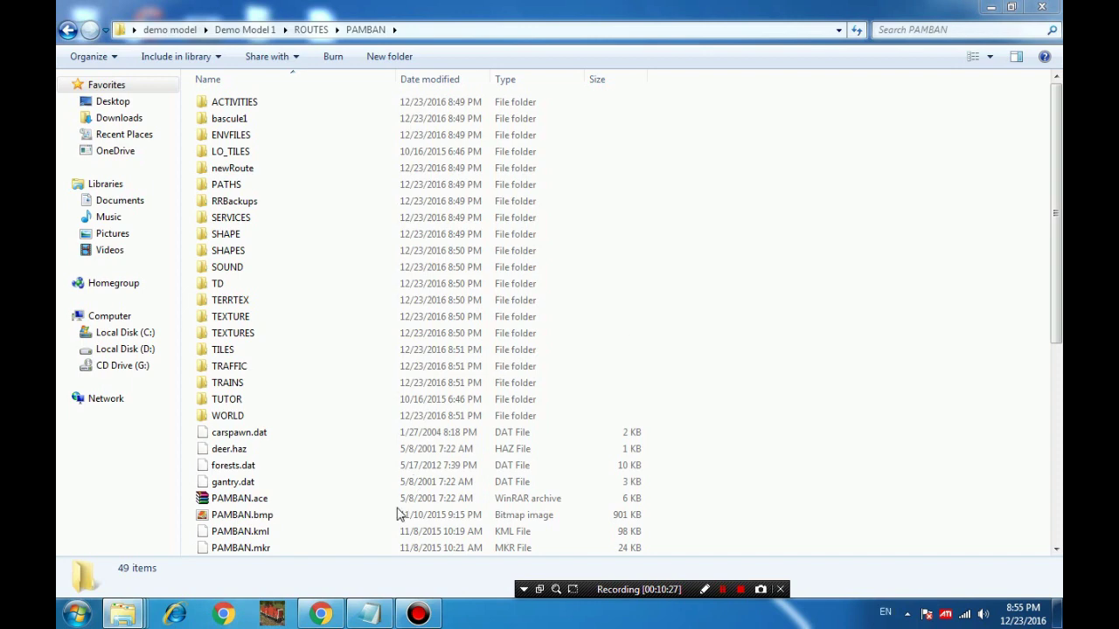
# - Highlight the note about copying the consists folder into the demo version Consists folder, and return to the PAMBAN folder
pyautogui.click(368, 614)
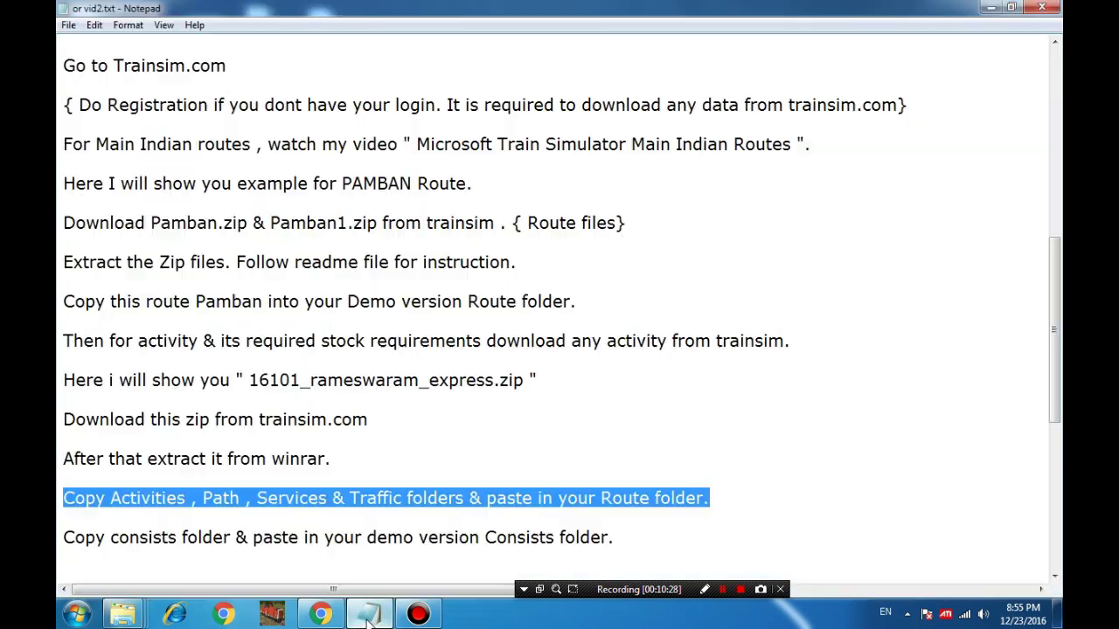
pyautogui.click(239, 500)
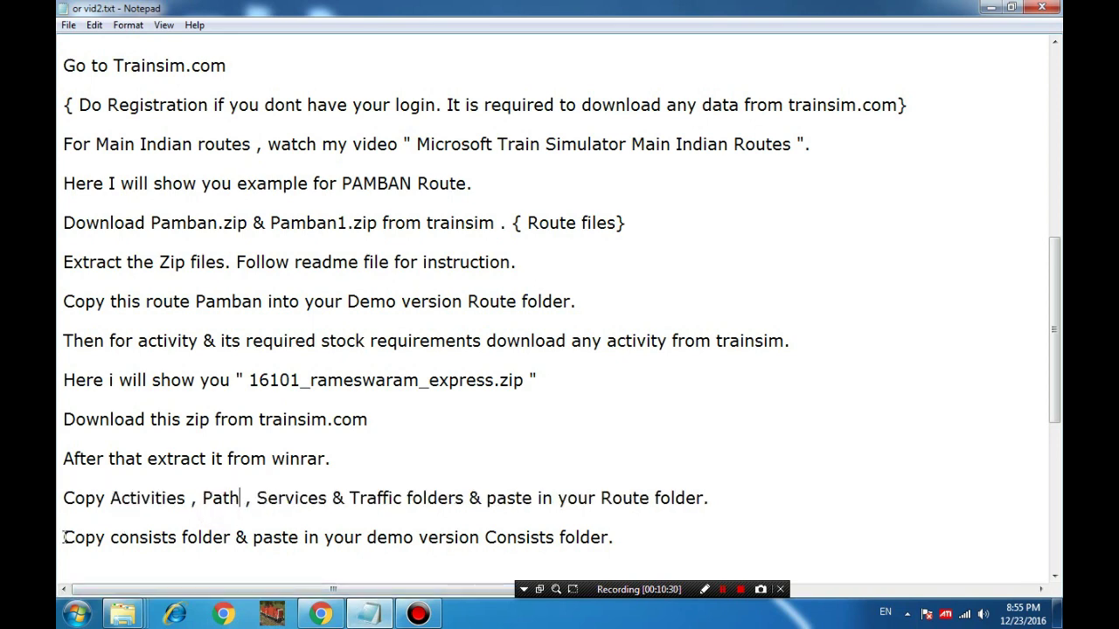
pyautogui.moveTo(63, 538); pyautogui.dragTo(402, 538)
pyautogui.click(369, 614)
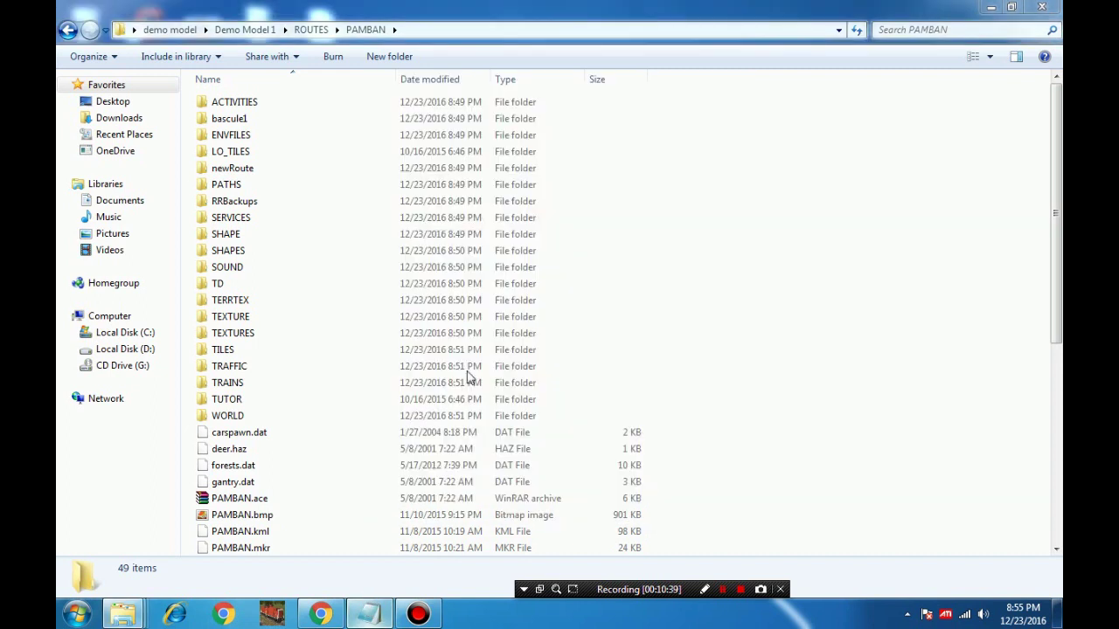
# - Bring up the or vid2.txt notes and mark the line on pasting the consists folder into the demo version's Consists folder
pyautogui.click(367, 616)
pyautogui.click(367, 616)
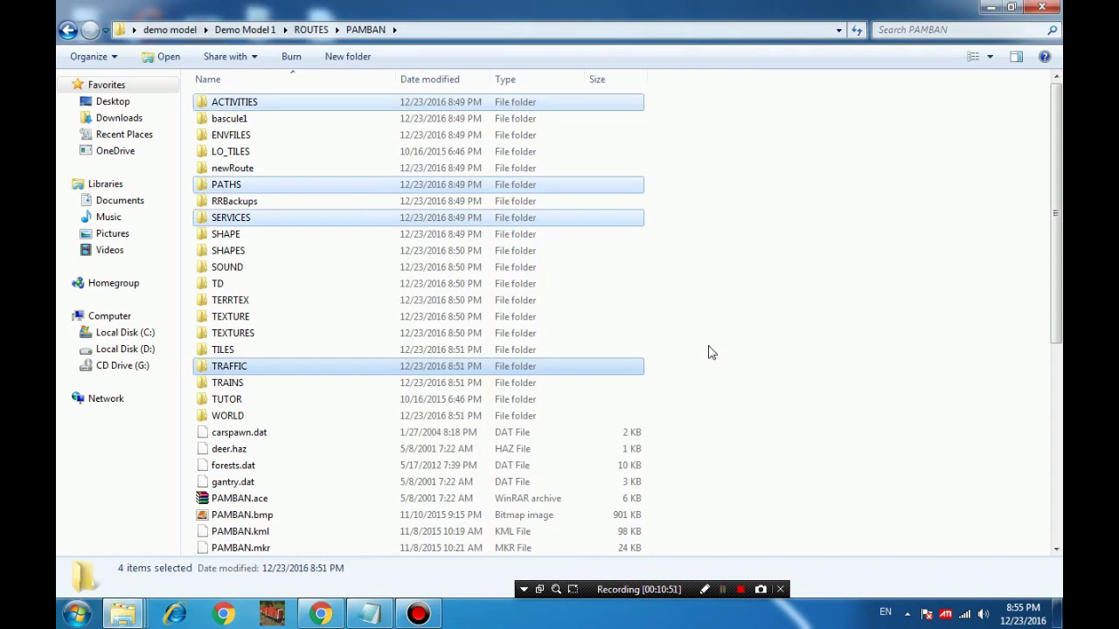
pyautogui.click(708, 349)
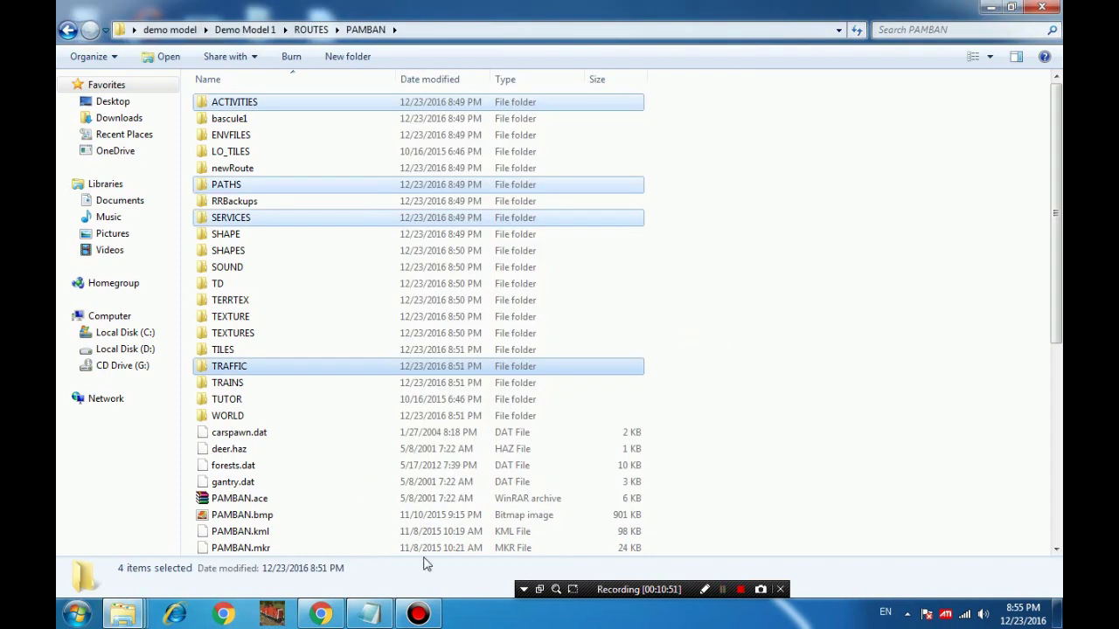
pyautogui.click(369, 616)
pyautogui.click(174, 540)
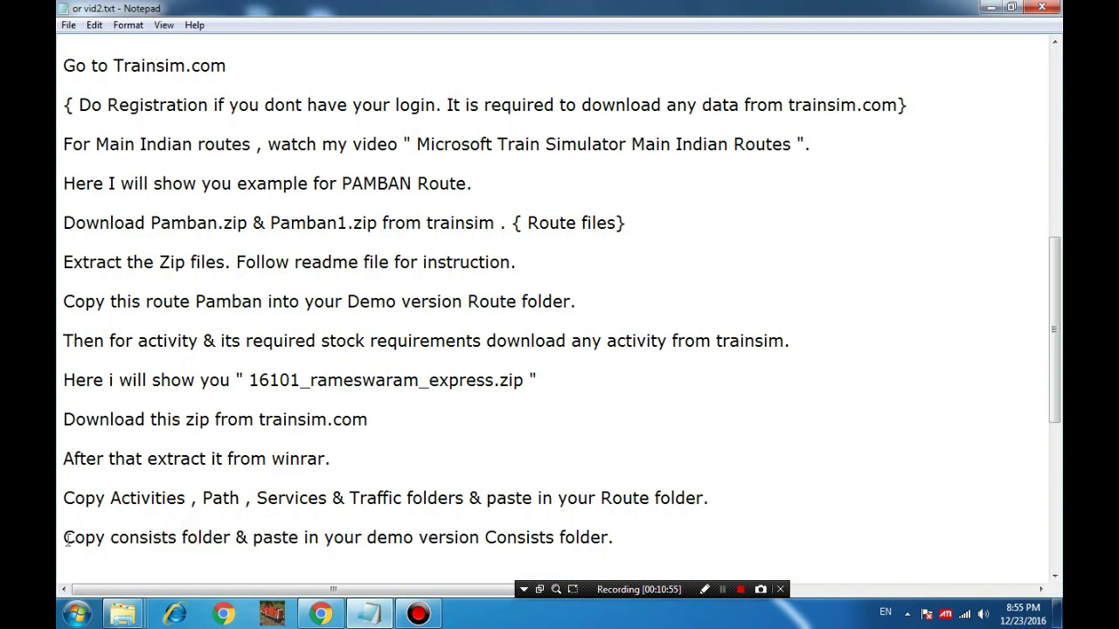
pyautogui.moveTo(65, 537); pyautogui.dragTo(129, 537)
pyautogui.moveTo(207, 535); pyautogui.dragTo(714, 520)
pyautogui.click(709, 521)
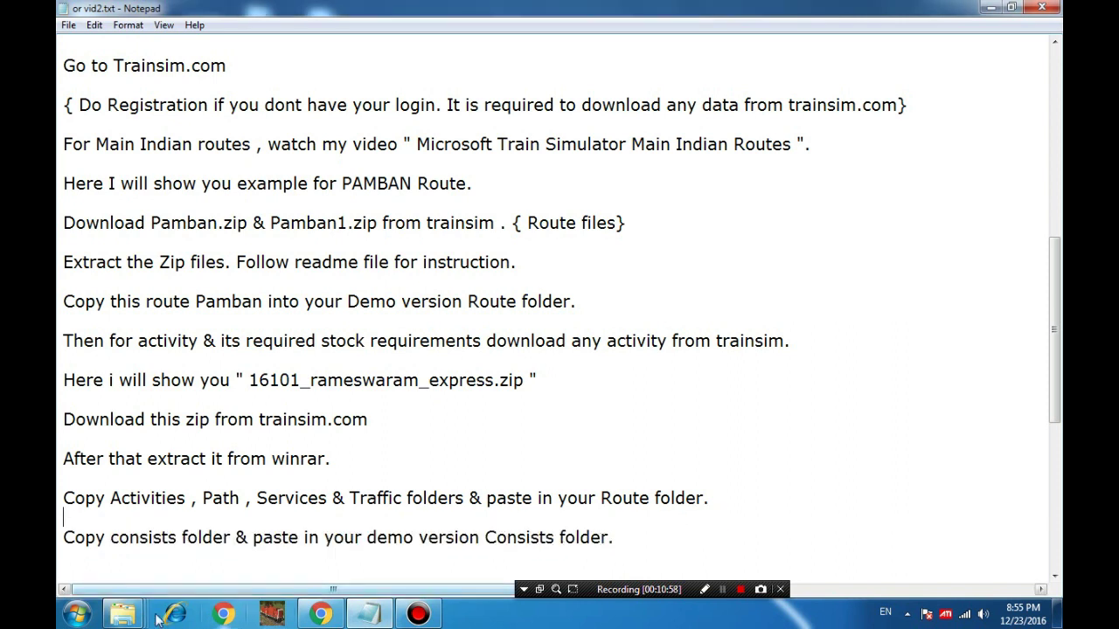
# - Copy the CONSISTS folder from the 16101 Rameswaram Express activity folder
pyautogui.moveTo(127, 616)
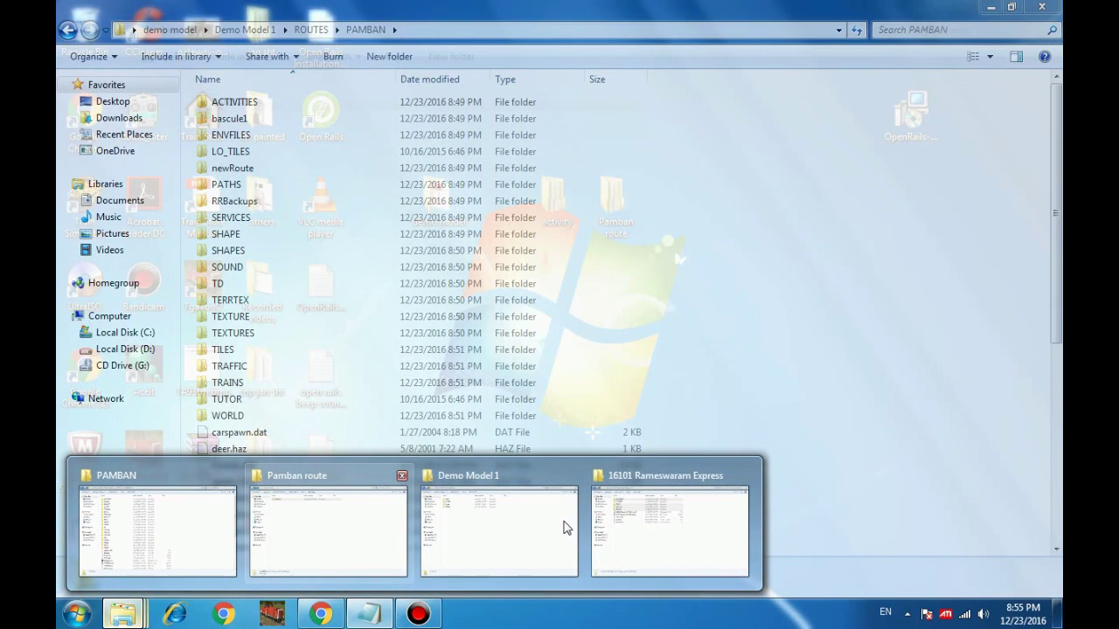
pyautogui.click(660, 516)
pyautogui.click(350, 374)
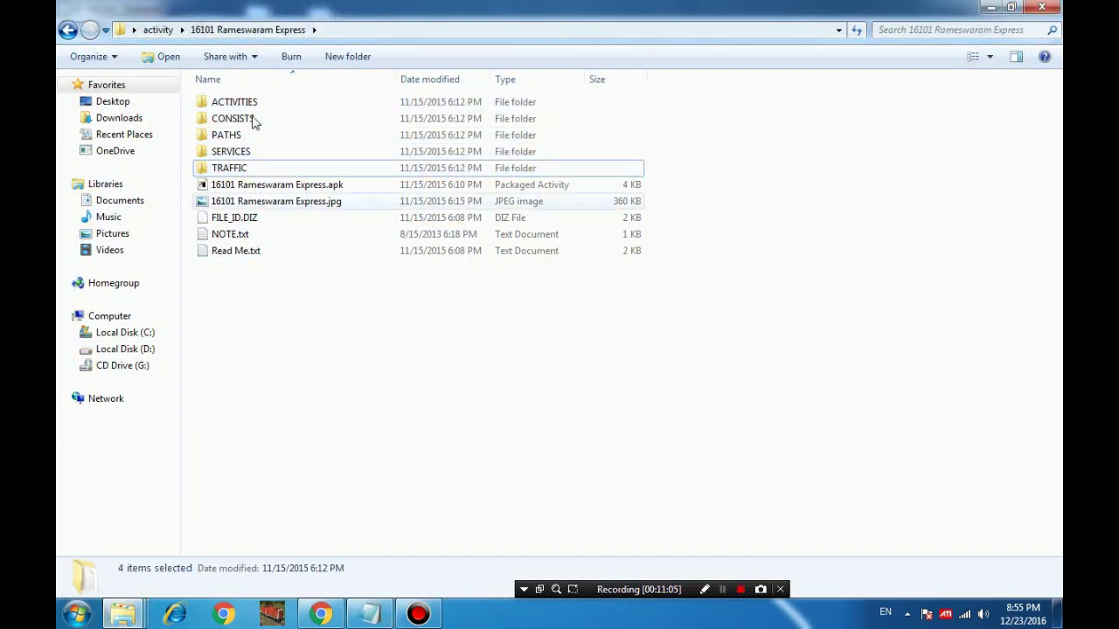
pyautogui.click(251, 119)
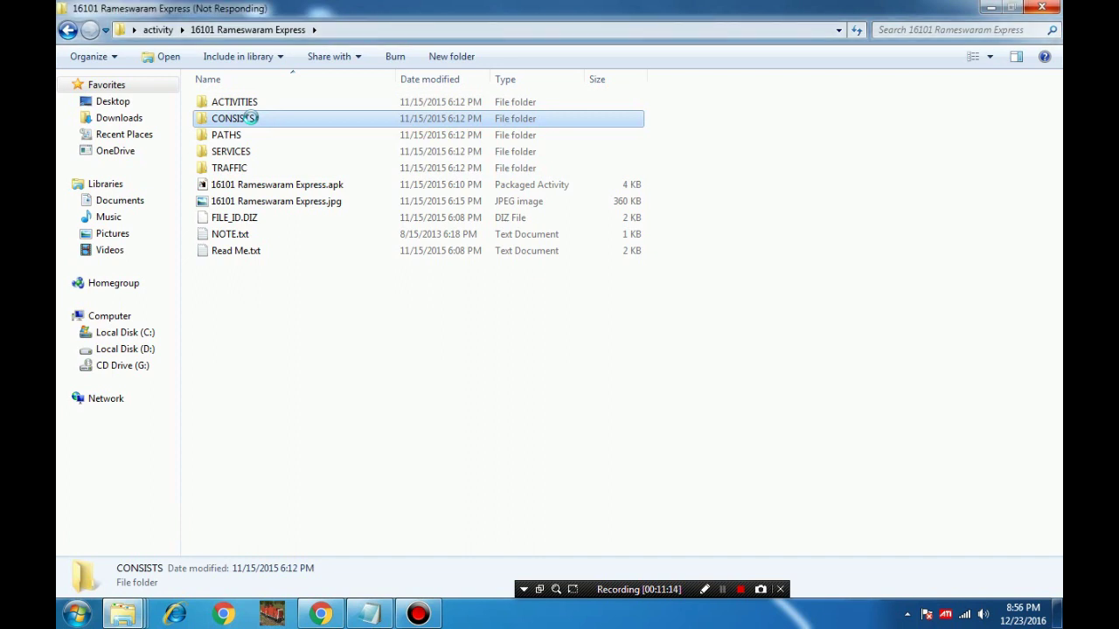
pyautogui.rightClick(251, 118)
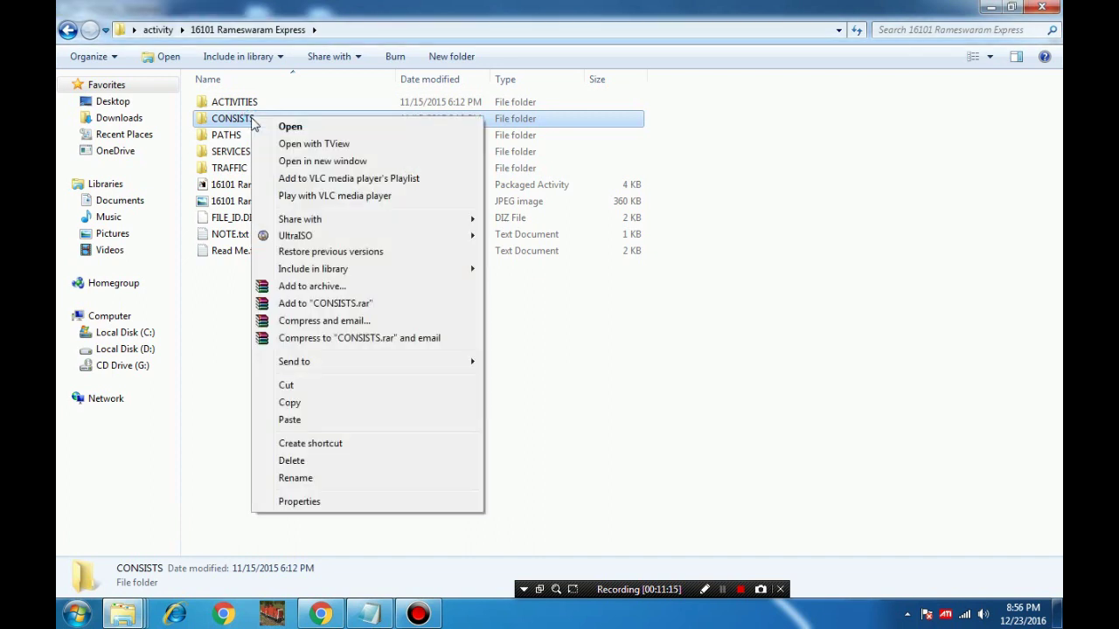
pyautogui.click(307, 404)
# - Paste the copied CONSISTS folder into Demo Model 1's TRAINS folder, merging it with the existing CONSISTS folder
pyautogui.click(122, 614)
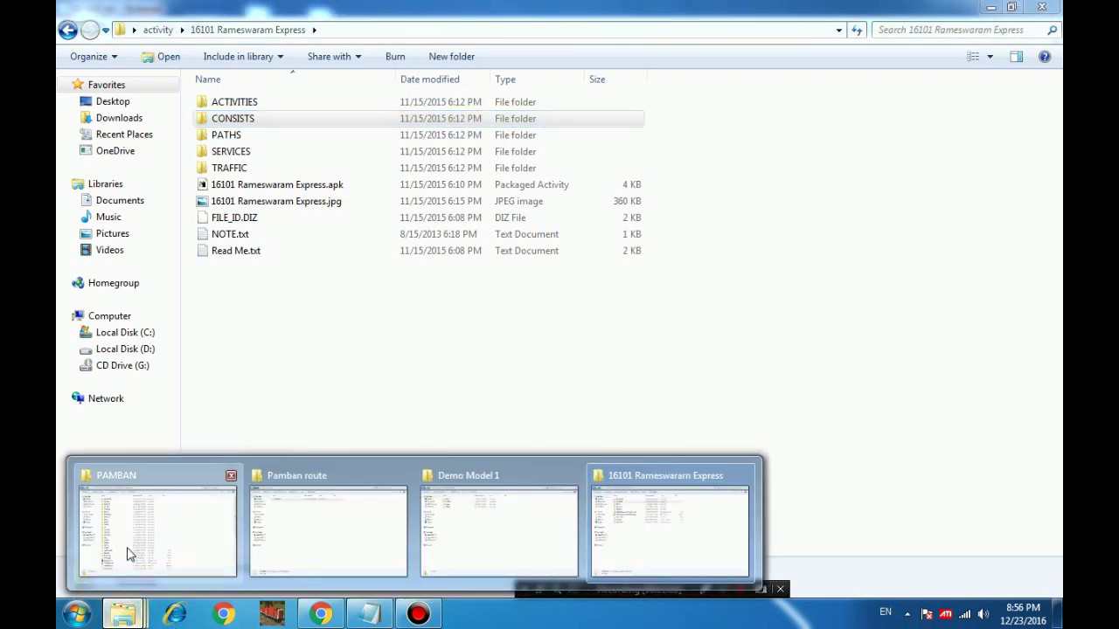
pyautogui.click(128, 554)
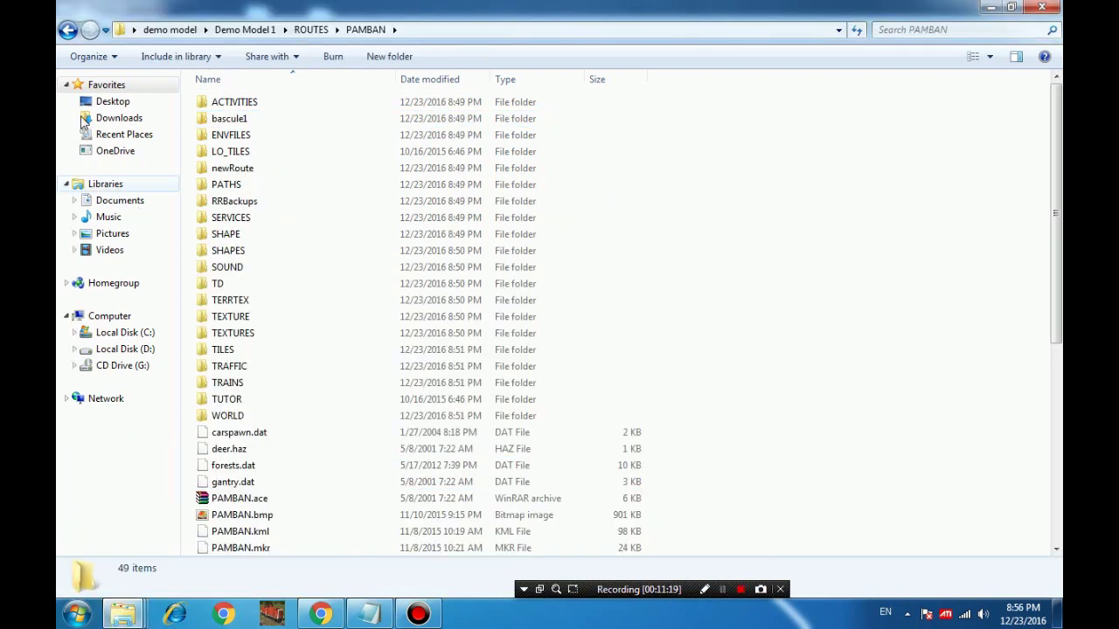
pyautogui.click(67, 31)
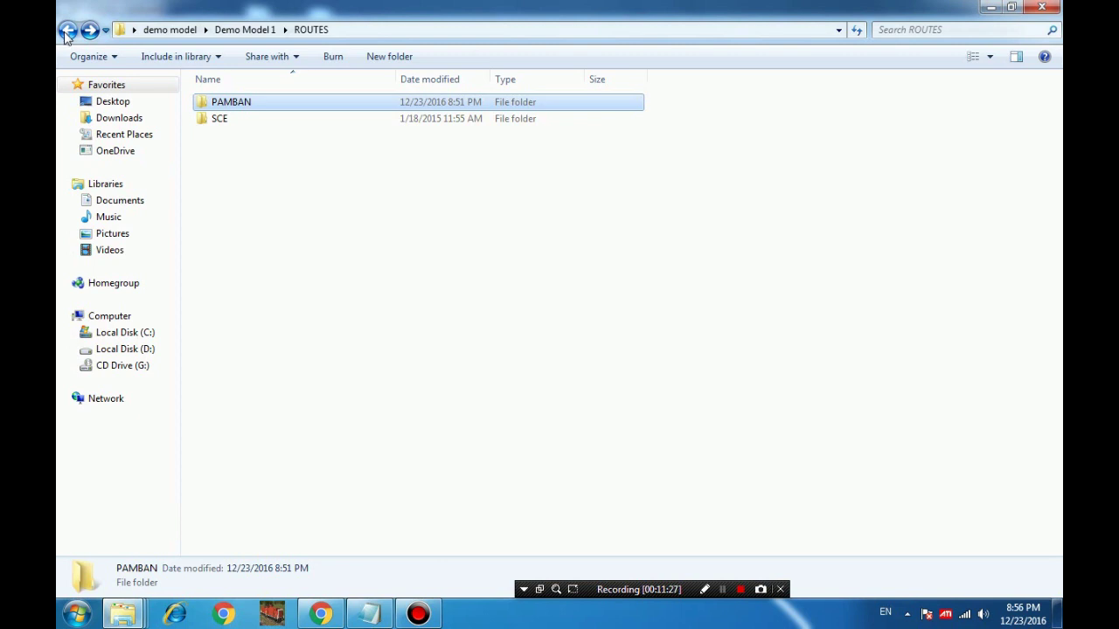
pyautogui.click(67, 30)
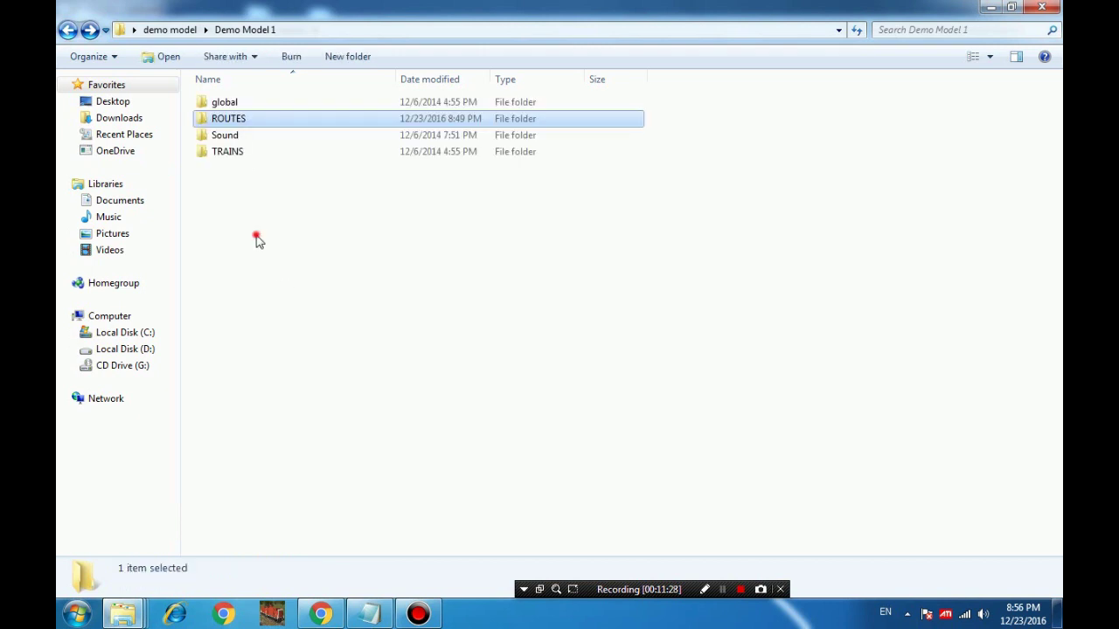
pyautogui.click(244, 181)
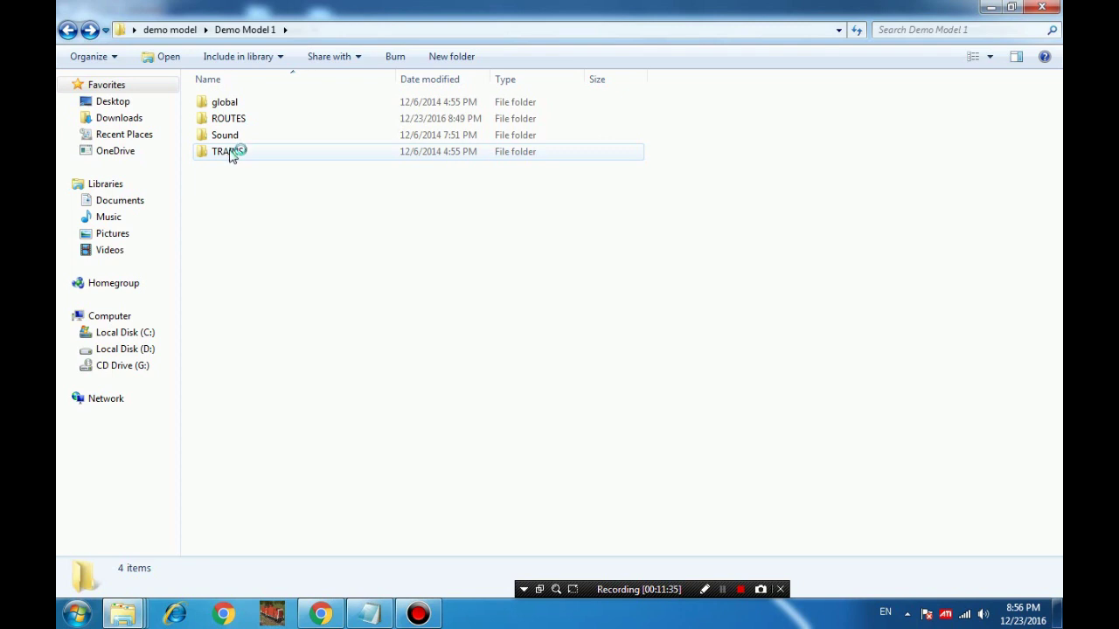
pyautogui.doubleClick(233, 156)
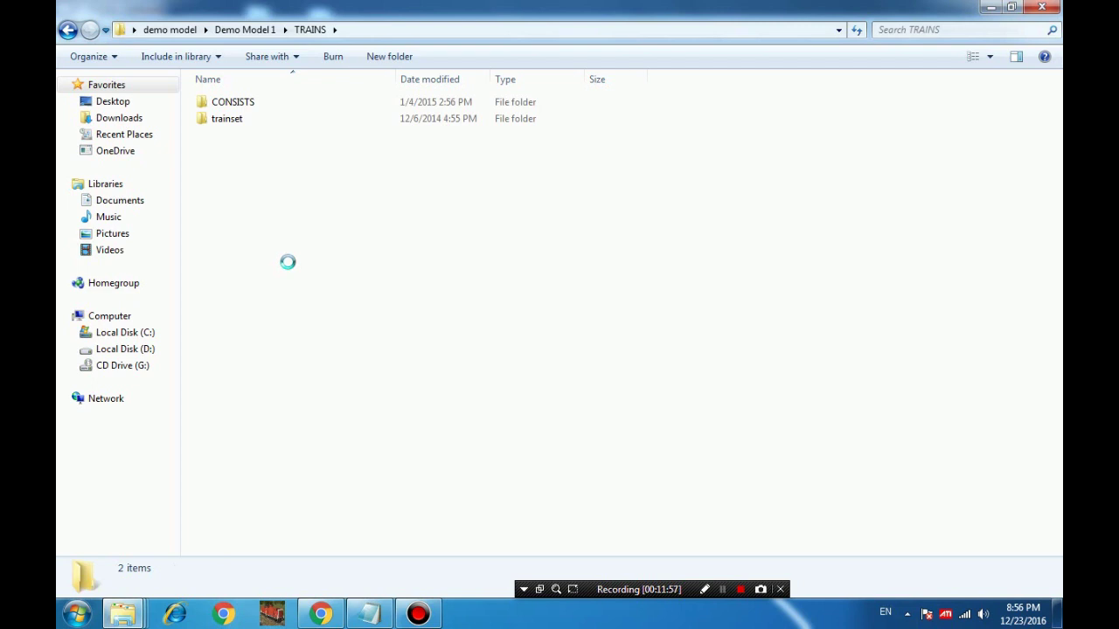
pyautogui.rightClick(289, 263)
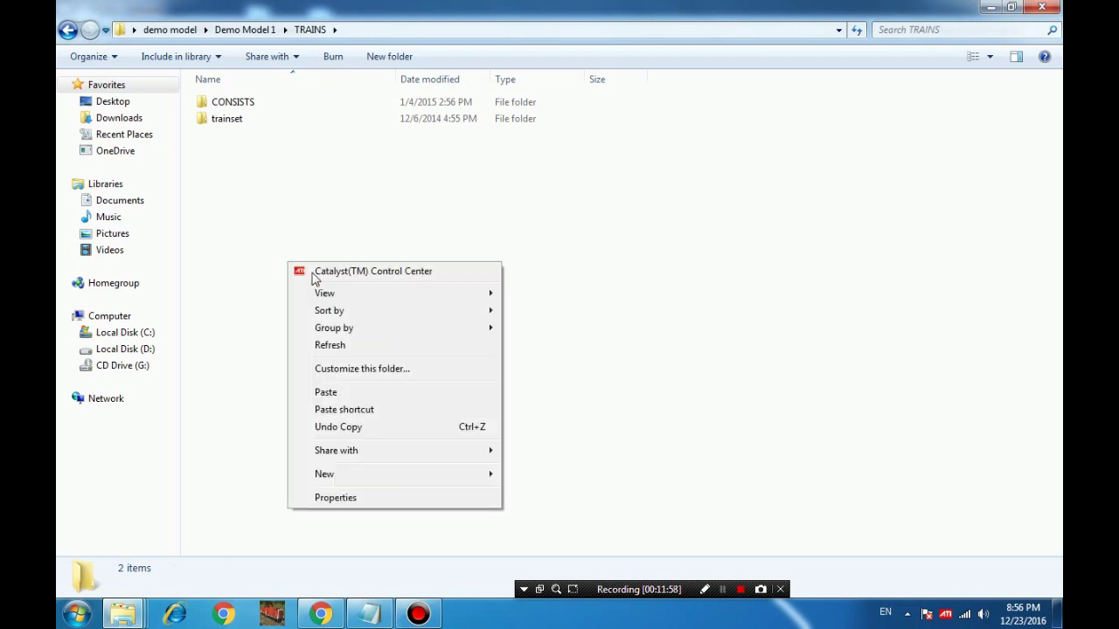
pyautogui.click(339, 398)
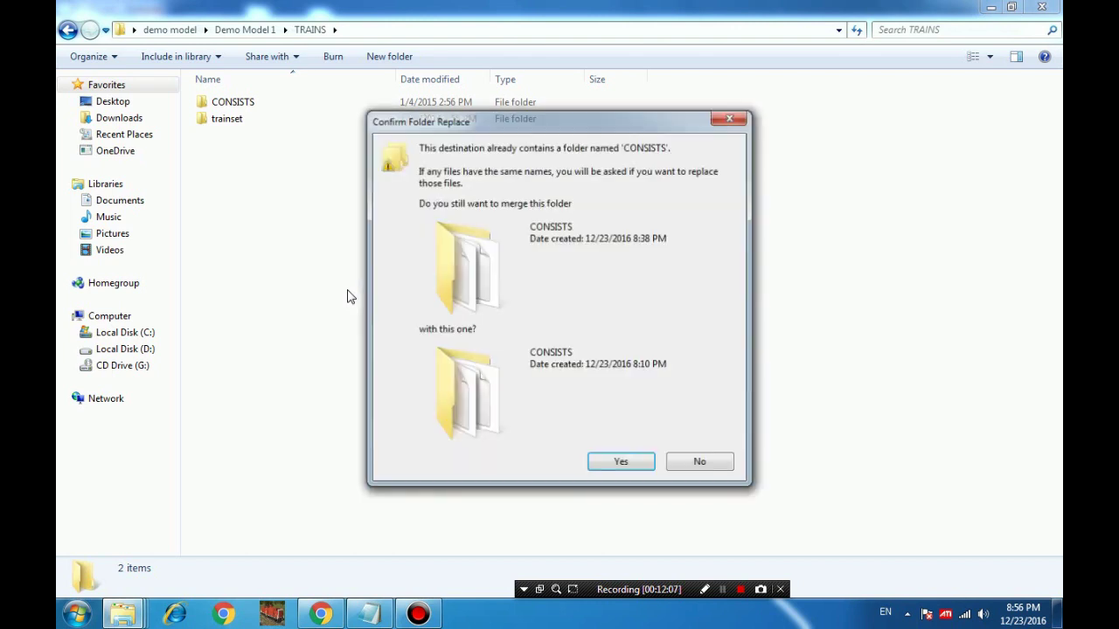
pyautogui.click(613, 463)
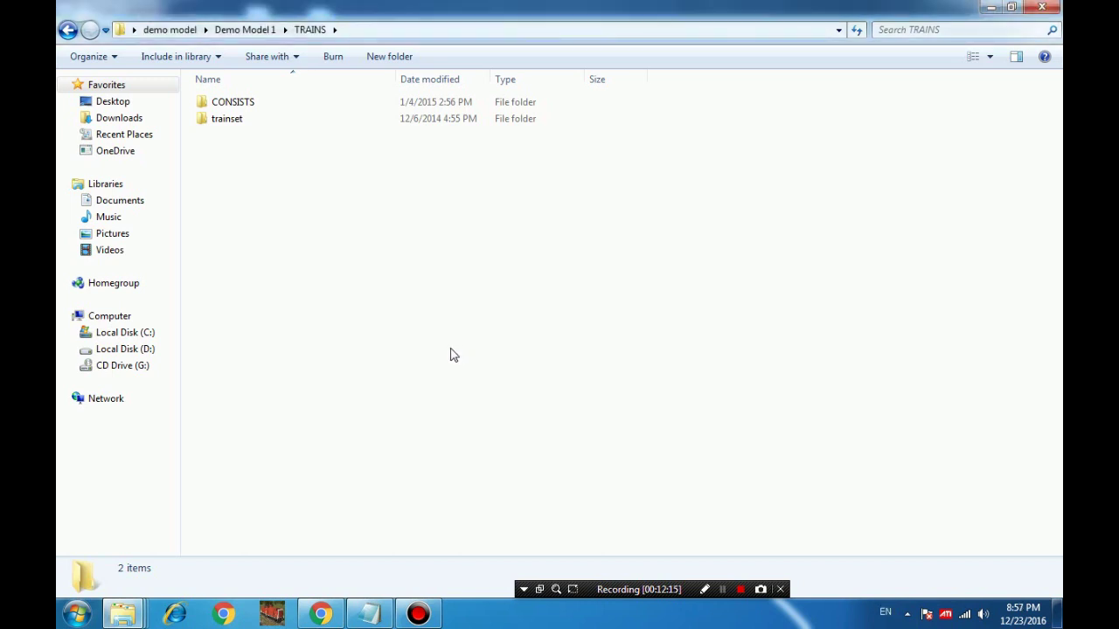
# - Highlight the line in the or vid2.txt notes about opening readme.txt for all stock requirements
pyautogui.click(372, 617)
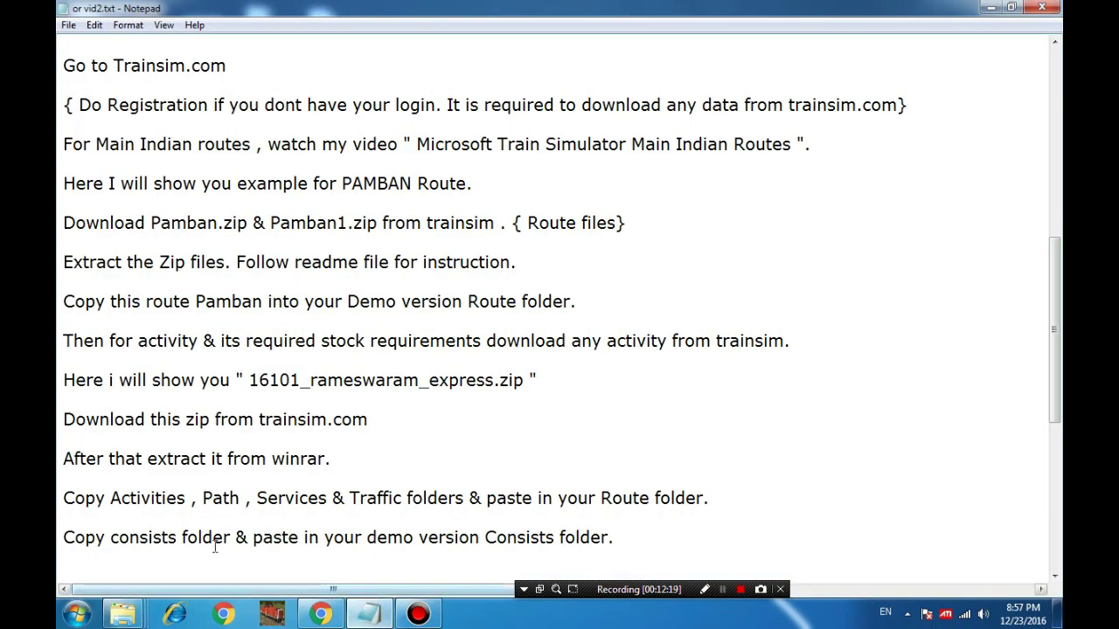
pyautogui.scroll(-1, 209, 535)
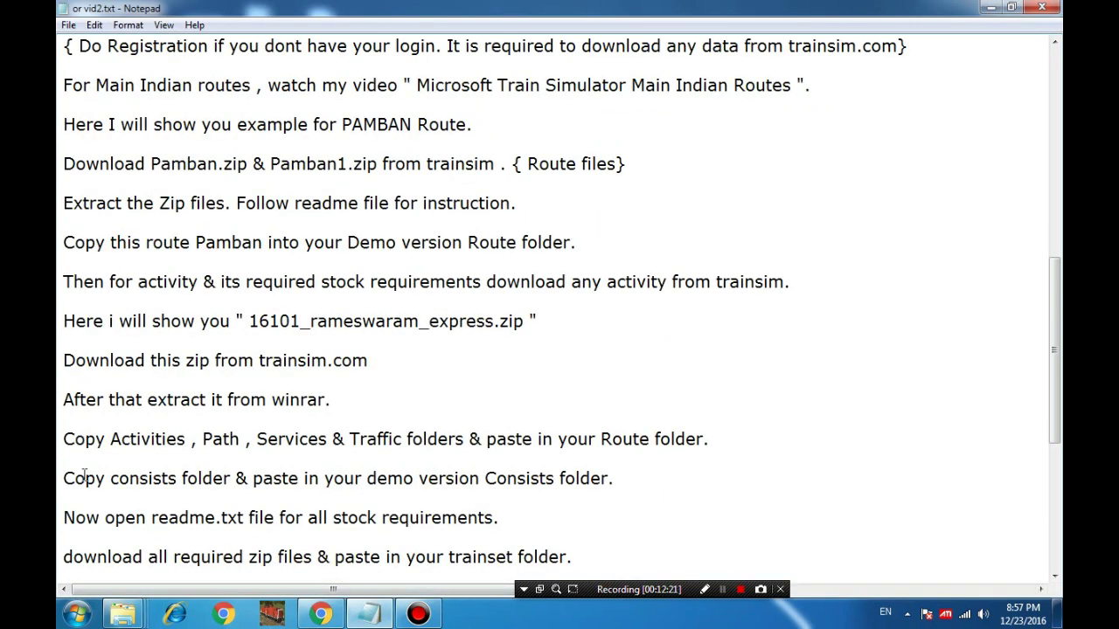
pyautogui.moveTo(66, 516); pyautogui.dragTo(506, 521)
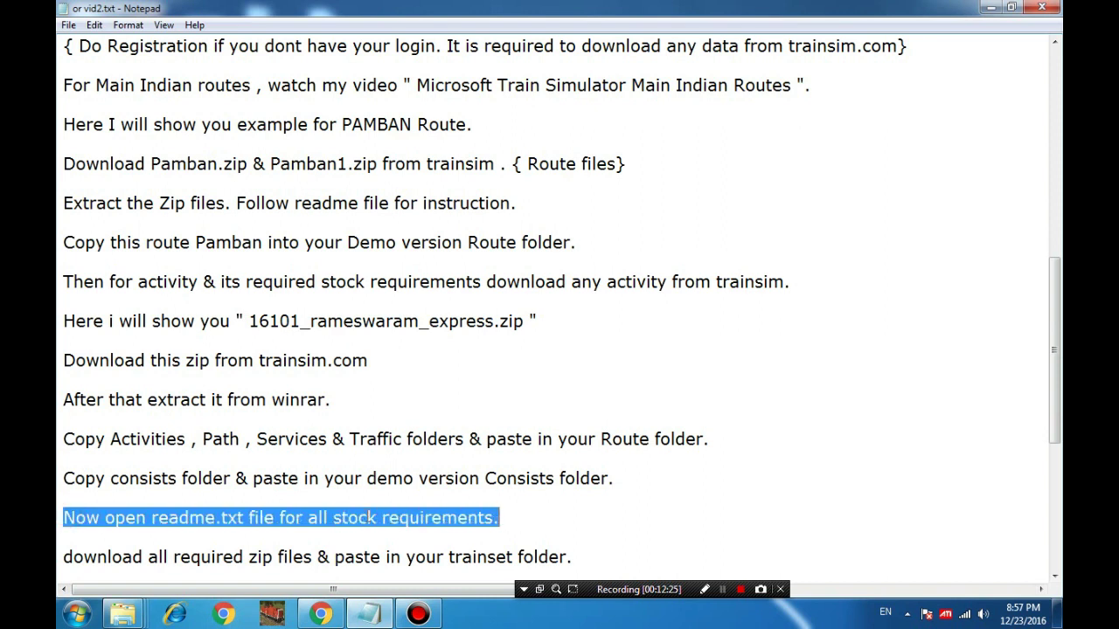
pyautogui.moveTo(73, 517); pyautogui.dragTo(496, 518)
pyautogui.click(467, 517)
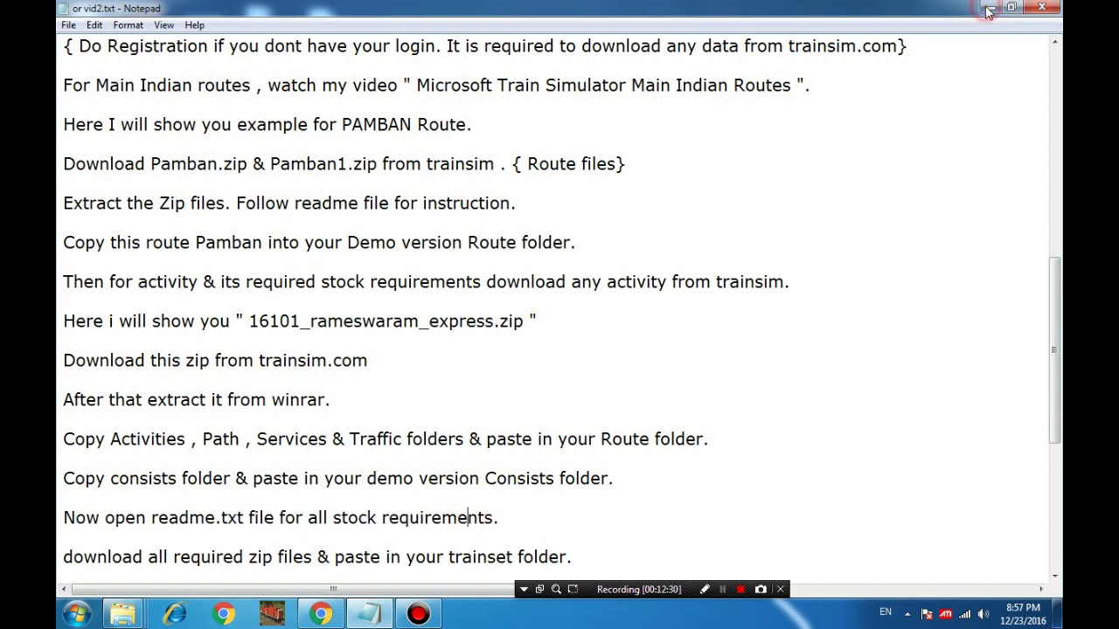
# - Minimize the notes and open Read Me.txt from the 16101 Rameswaram Express folder in a maximized window
pyautogui.click(989, 10)
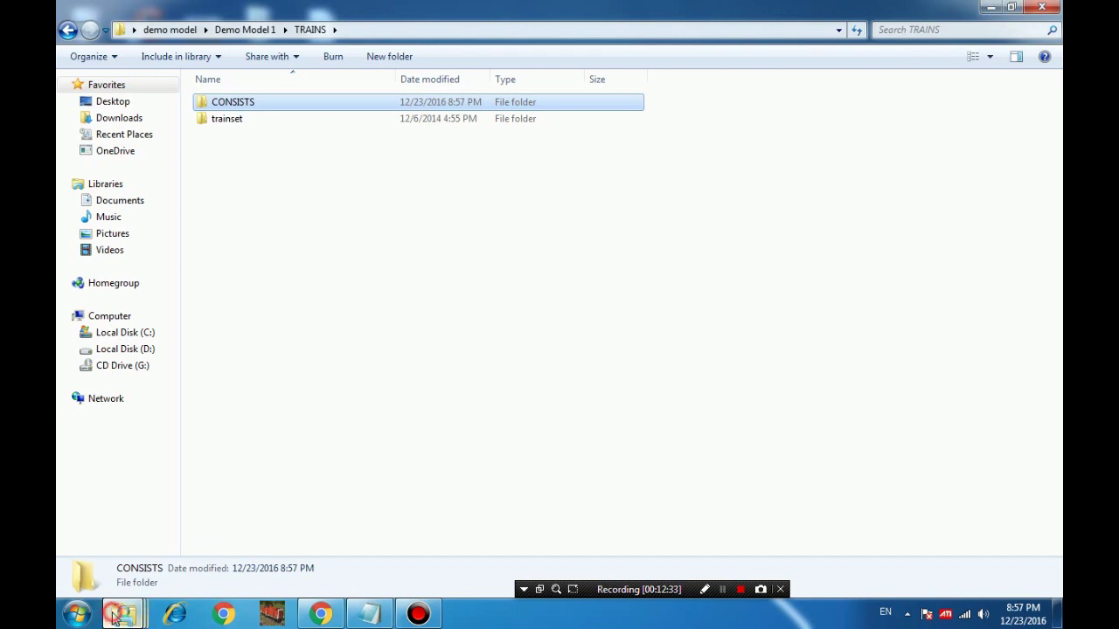
pyautogui.moveTo(118, 615)
pyautogui.moveTo(341, 514)
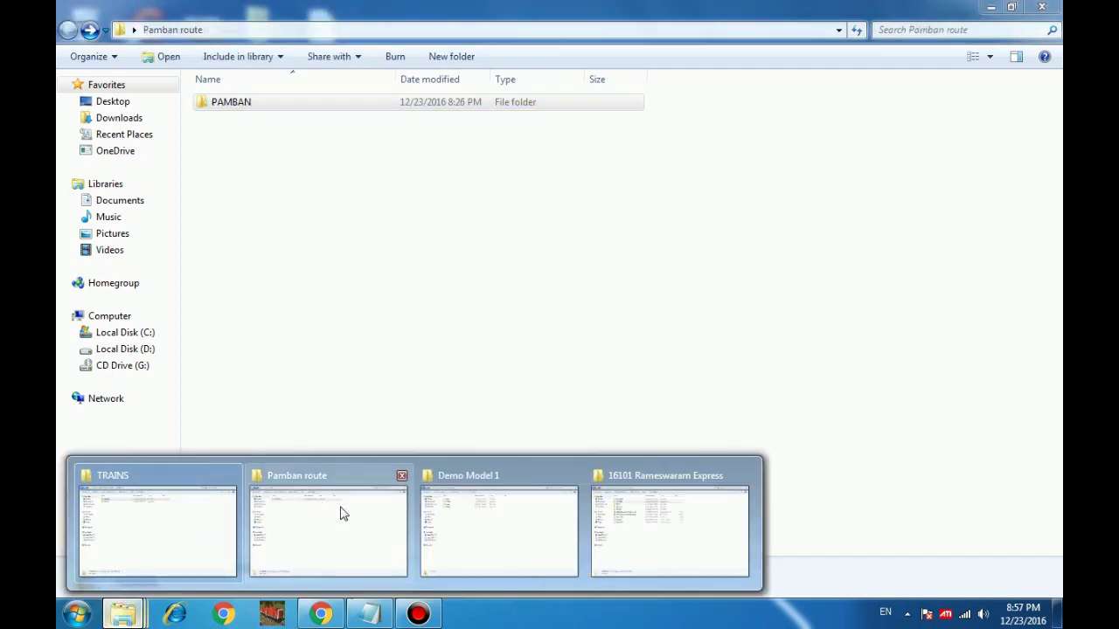
pyautogui.click(637, 514)
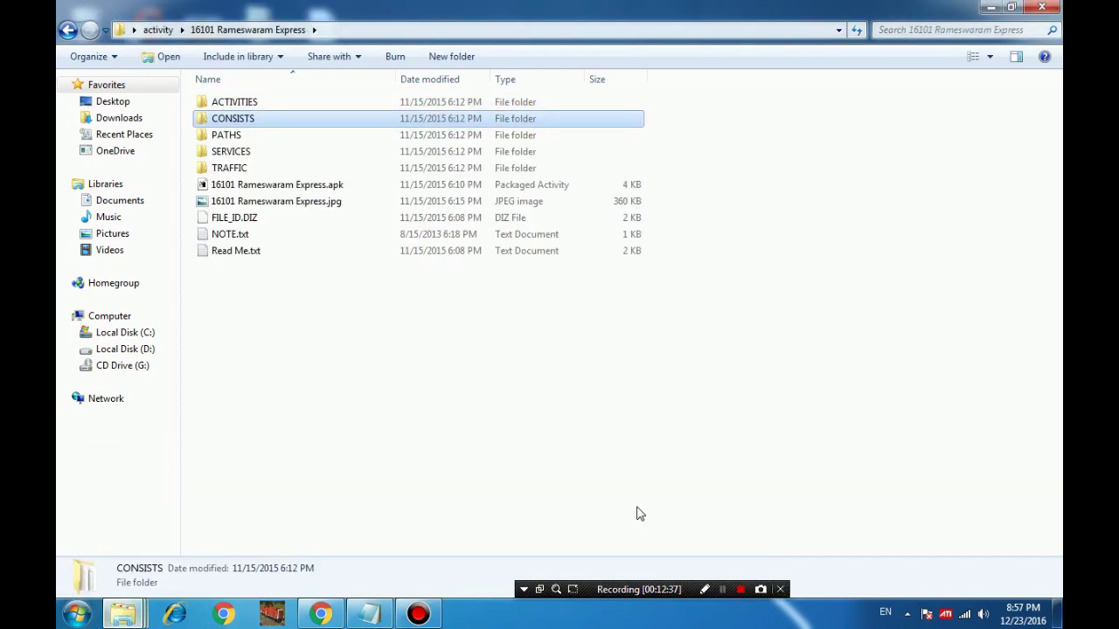
pyautogui.click(233, 243)
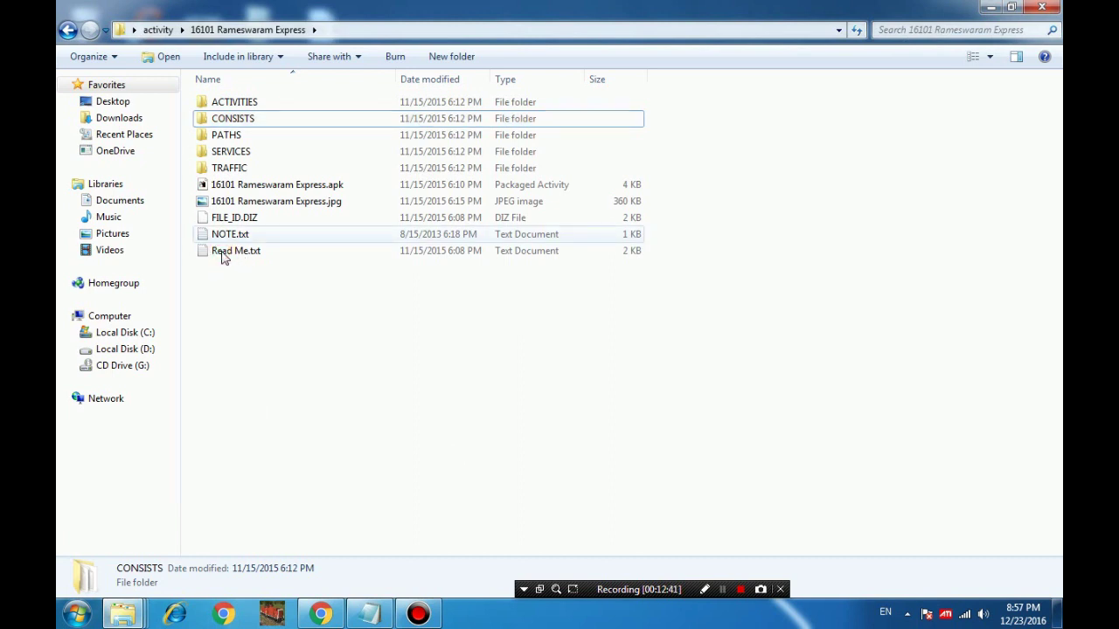
pyautogui.click(224, 254)
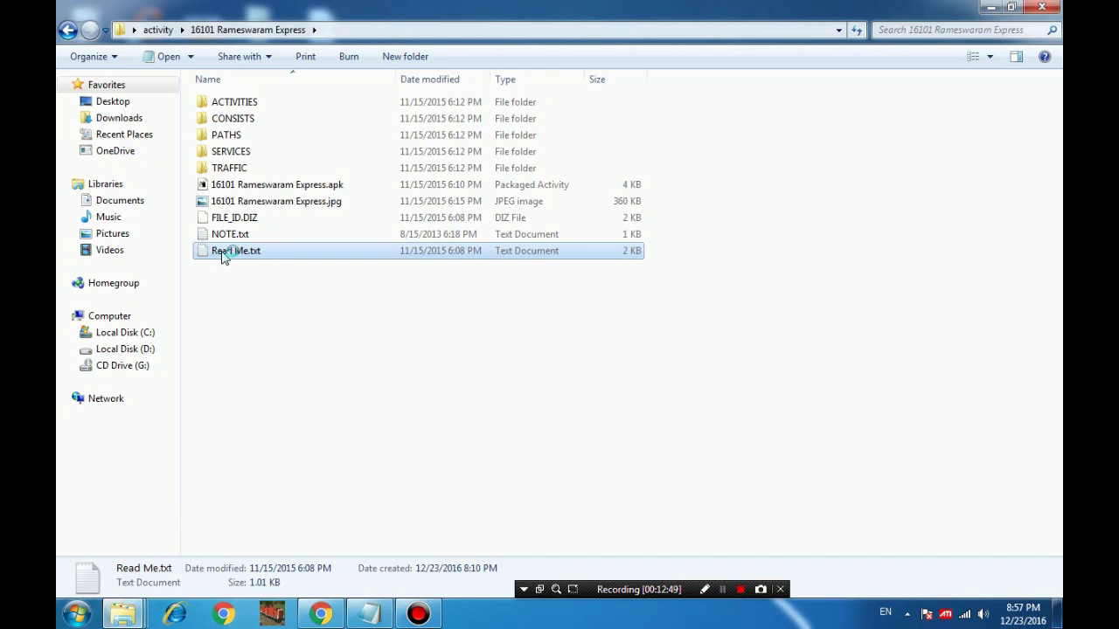
pyautogui.doubleClick(223, 255)
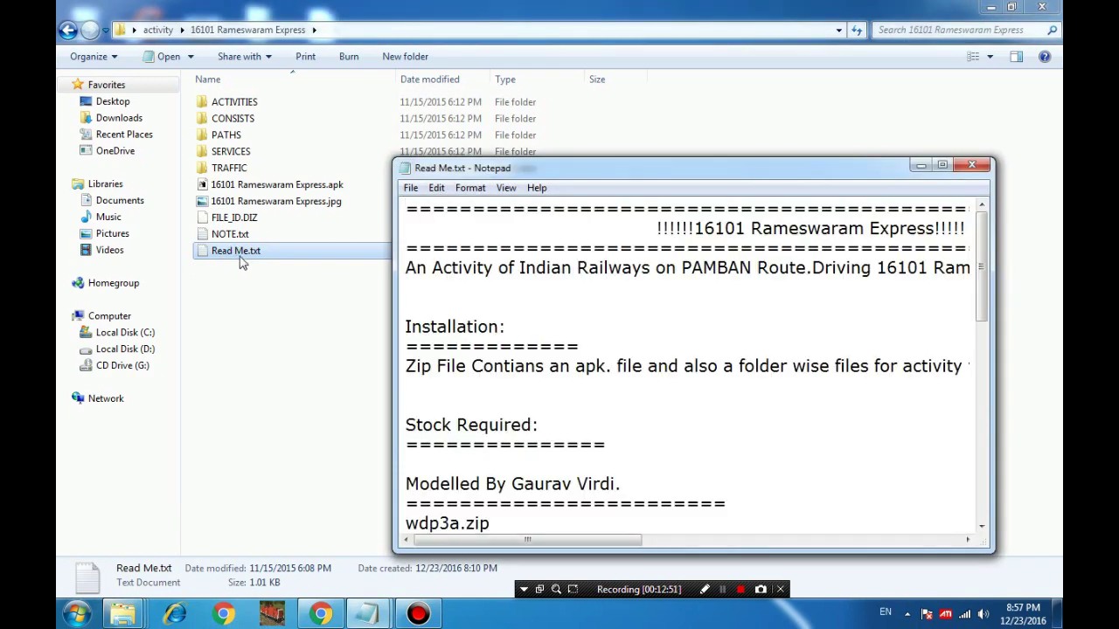
pyautogui.click(941, 166)
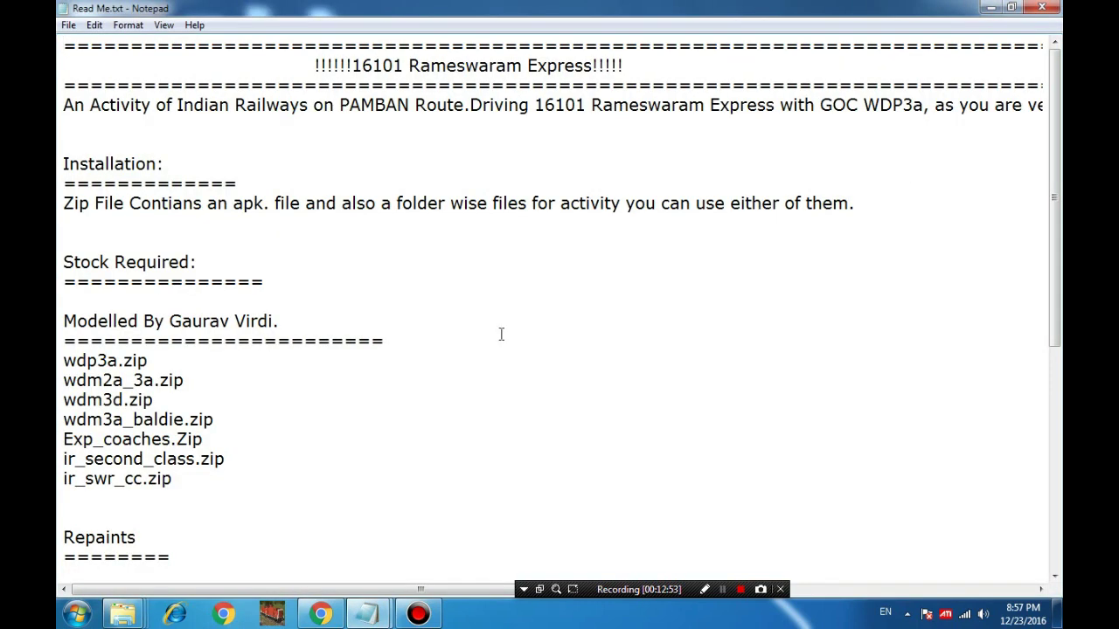
# - Highlight the required stock in Read Me.txt: the zips from wdp3a.zip to ir_swr_cc.zip, wdms.zip, IRFRGHT.zip and IRbrakevanR.zip
pyautogui.moveTo(62, 262); pyautogui.dragTo(197, 257)
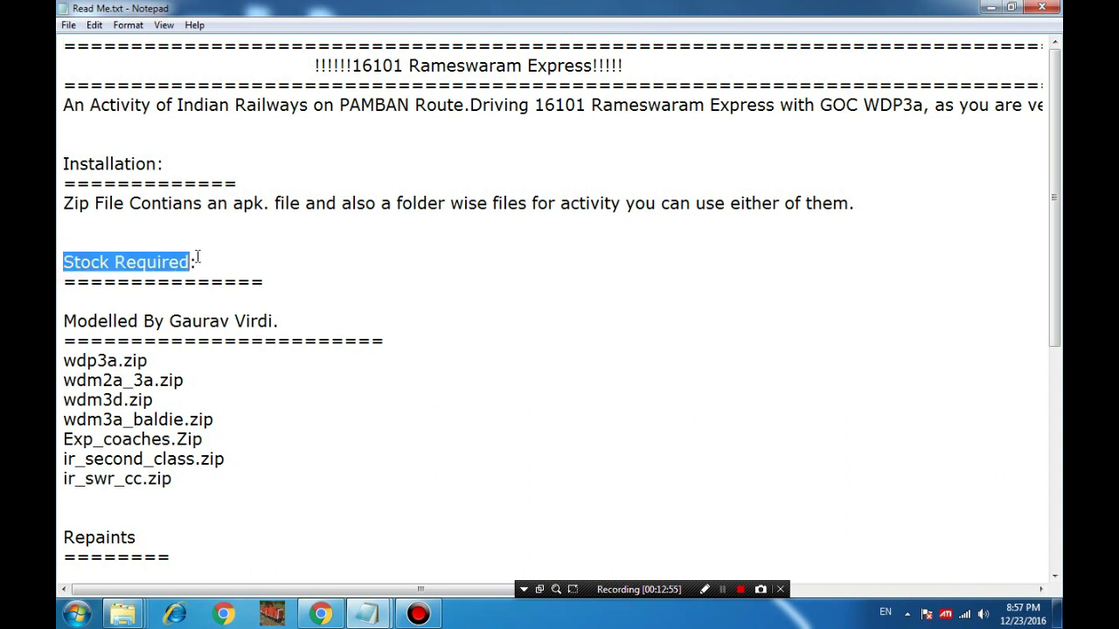
pyautogui.moveTo(63, 359); pyautogui.dragTo(193, 485)
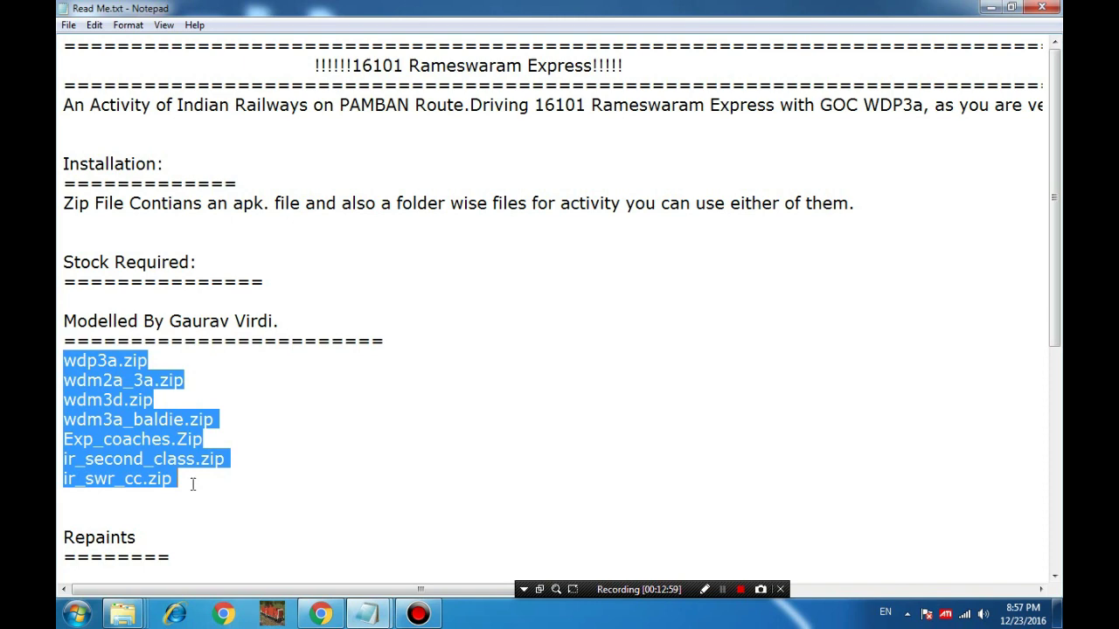
pyautogui.click(332, 469)
pyautogui.scroll(-3, 321, 463)
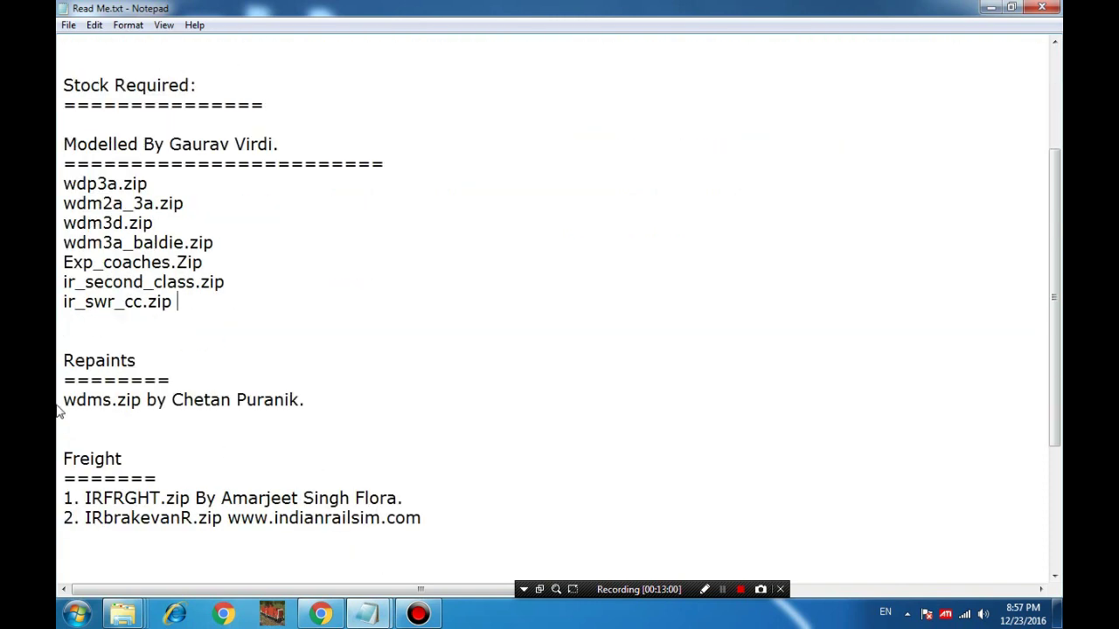
pyautogui.moveTo(63, 399); pyautogui.dragTo(190, 380)
pyautogui.click(330, 429)
pyautogui.scroll(-2, 293, 430)
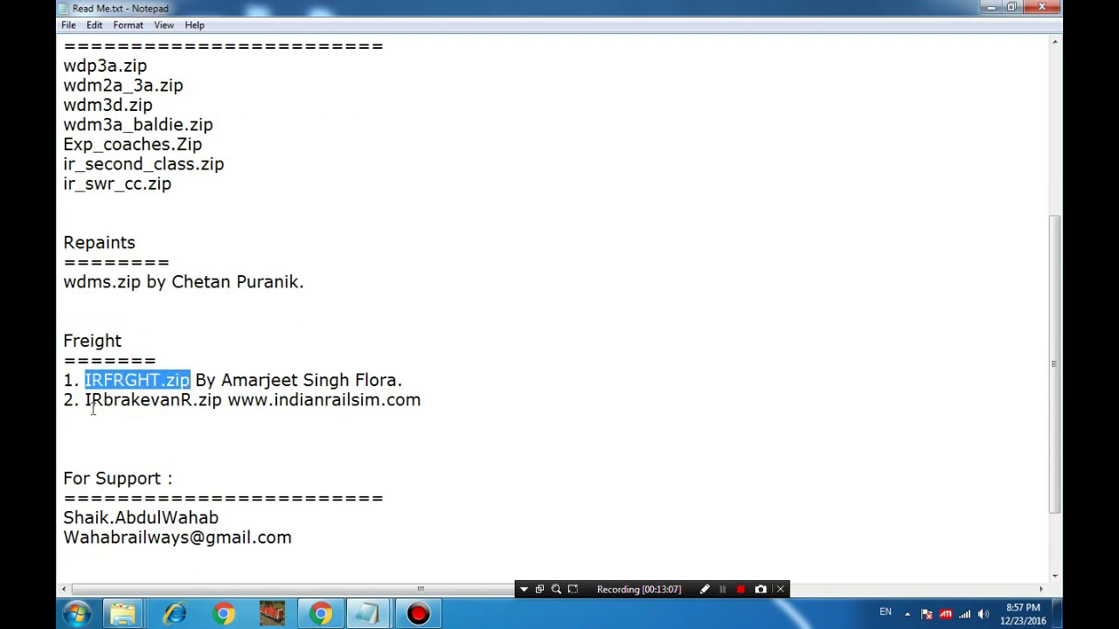
pyautogui.moveTo(86, 399); pyautogui.dragTo(223, 401)
pyautogui.click(212, 436)
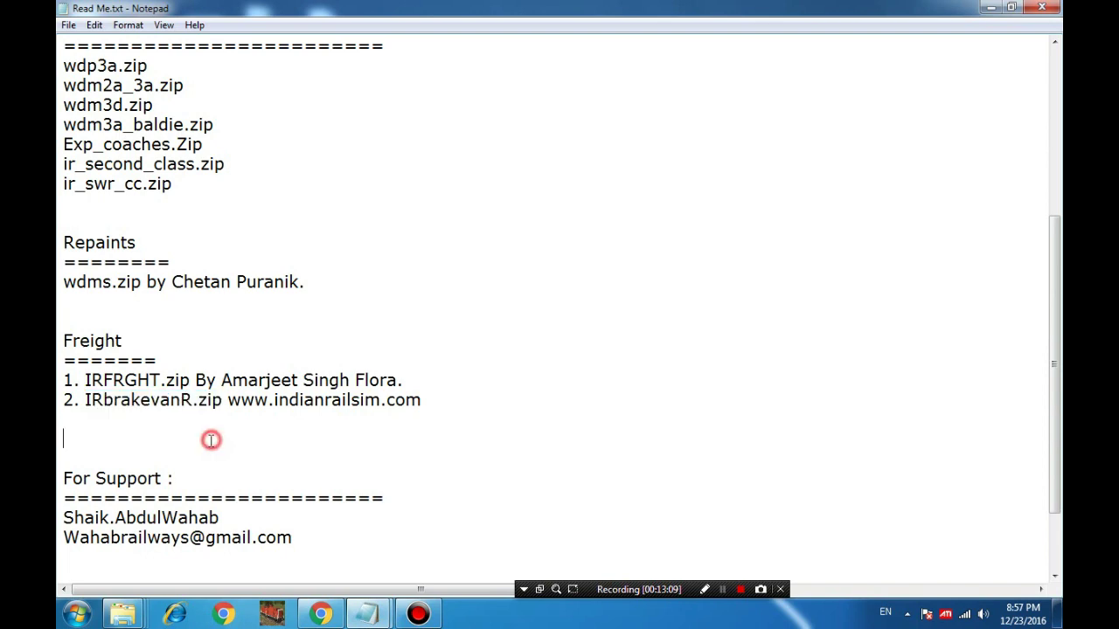
# - Switch to the or vid2.txt notes and highlight the lines about pasting required zip files in the trainset folder and always reading readme.txt
pyautogui.click(373, 614)
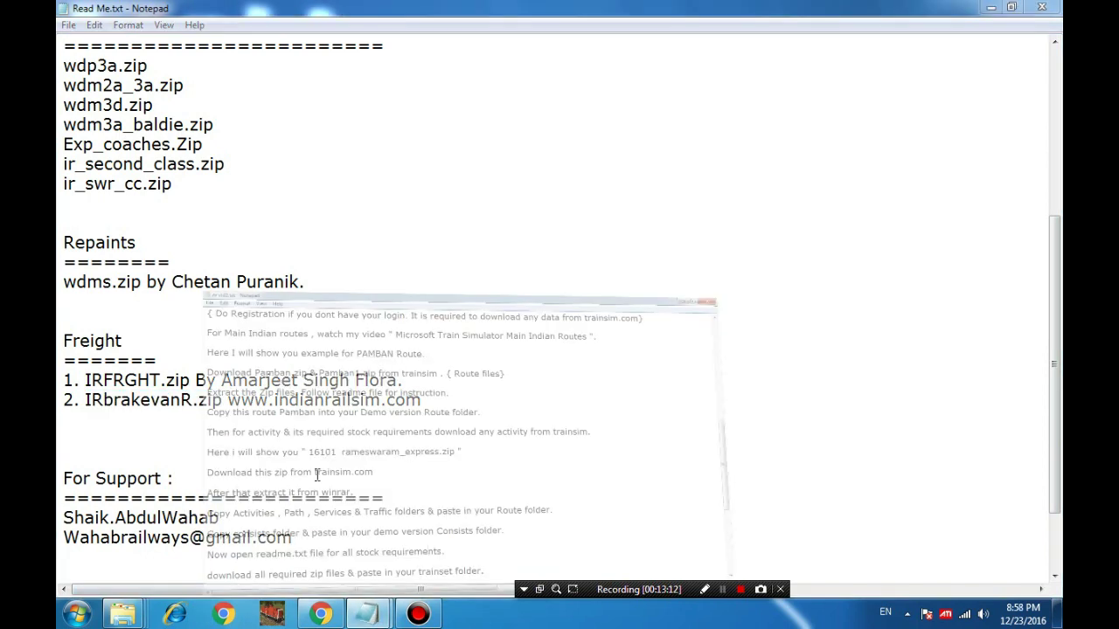
pyautogui.click(271, 470)
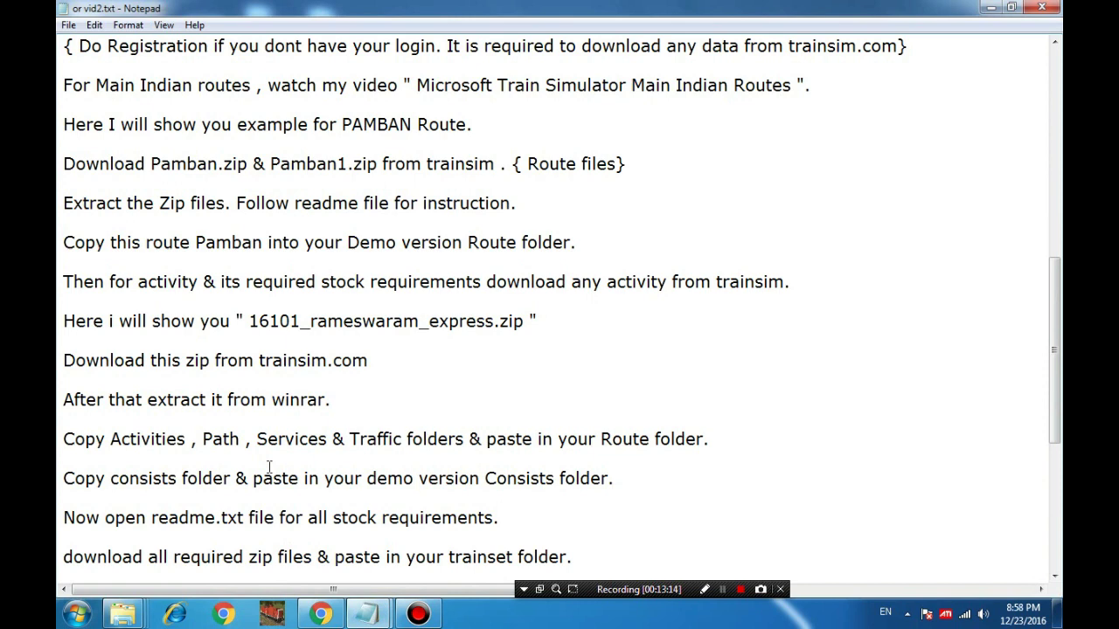
pyautogui.scroll(-1, 270, 467)
pyautogui.moveTo(63, 498); pyautogui.dragTo(491, 548)
pyautogui.click(530, 539)
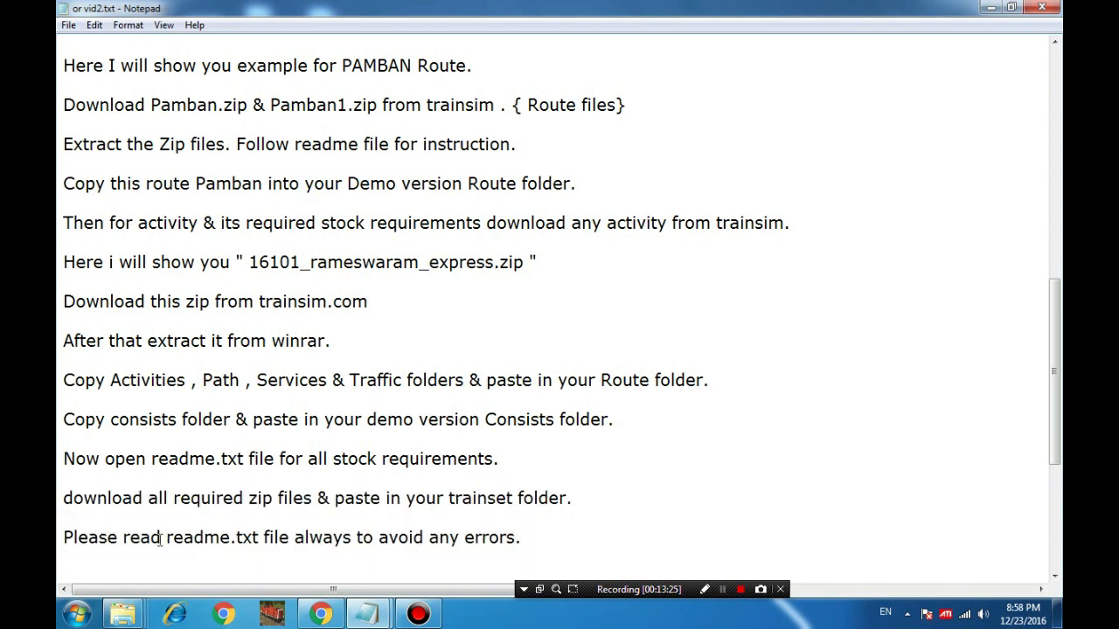
pyautogui.moveTo(165, 539); pyautogui.dragTo(453, 553)
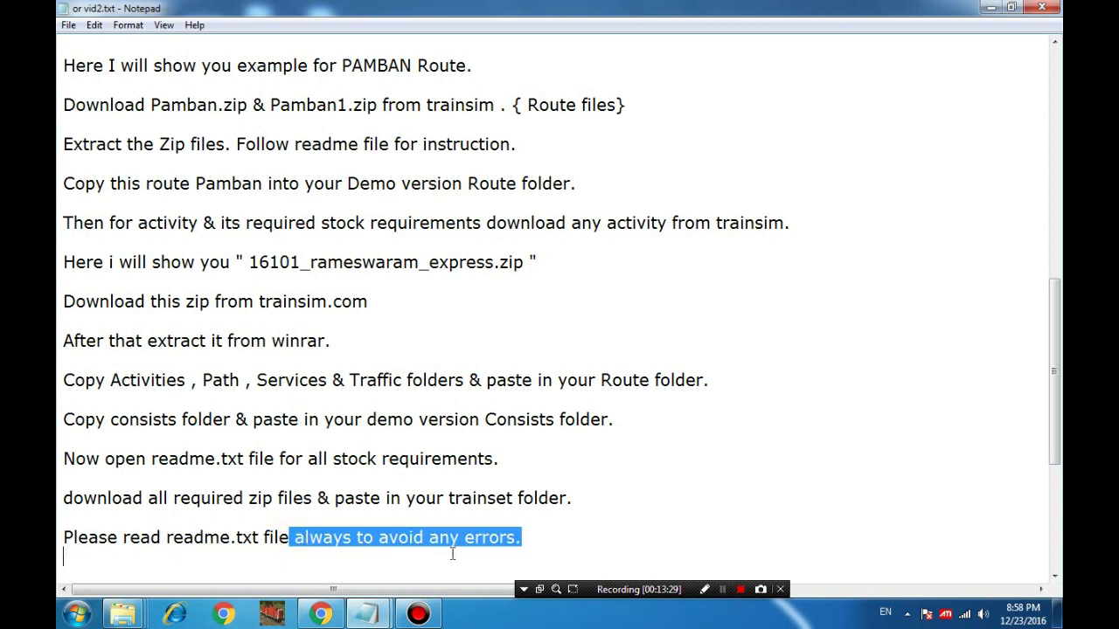
pyautogui.click(576, 531)
pyautogui.scroll(-1, 554, 527)
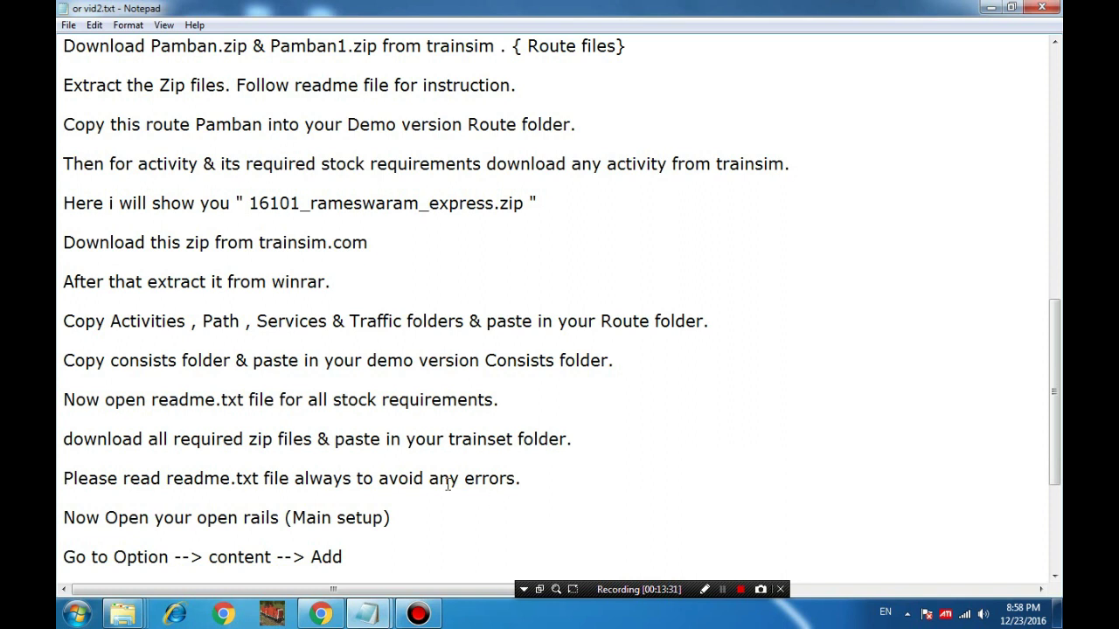
# - Highlight "Now Open your open rails (Main setup)" in the notes and launch Open Rails from the desktop
pyautogui.moveTo(91, 519); pyautogui.dragTo(400, 537)
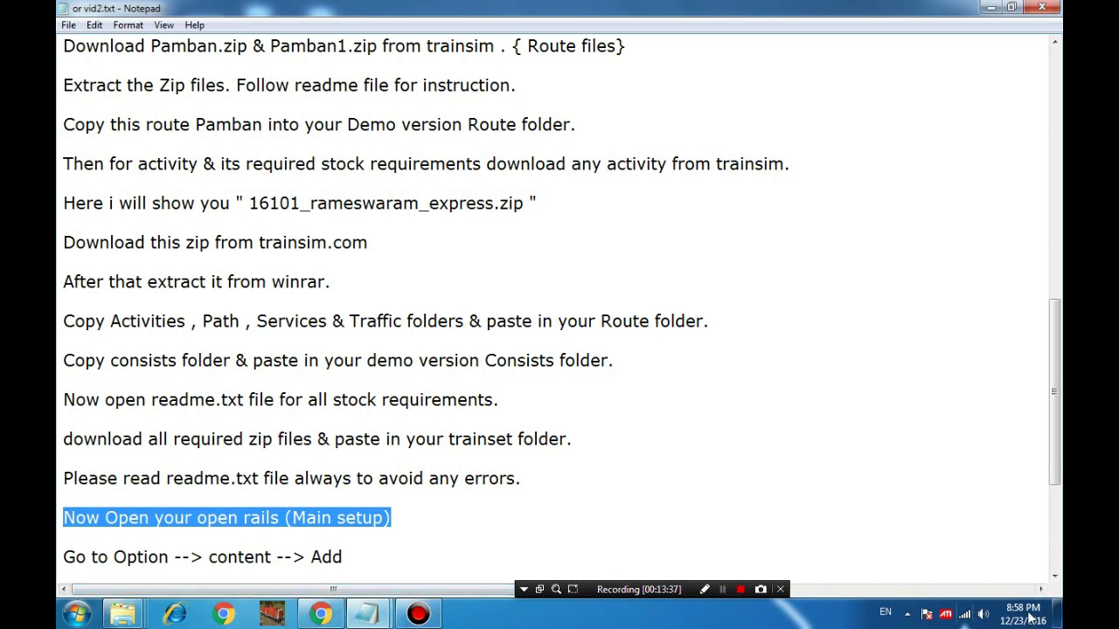
pyautogui.hotkey('alt', 'Tab')
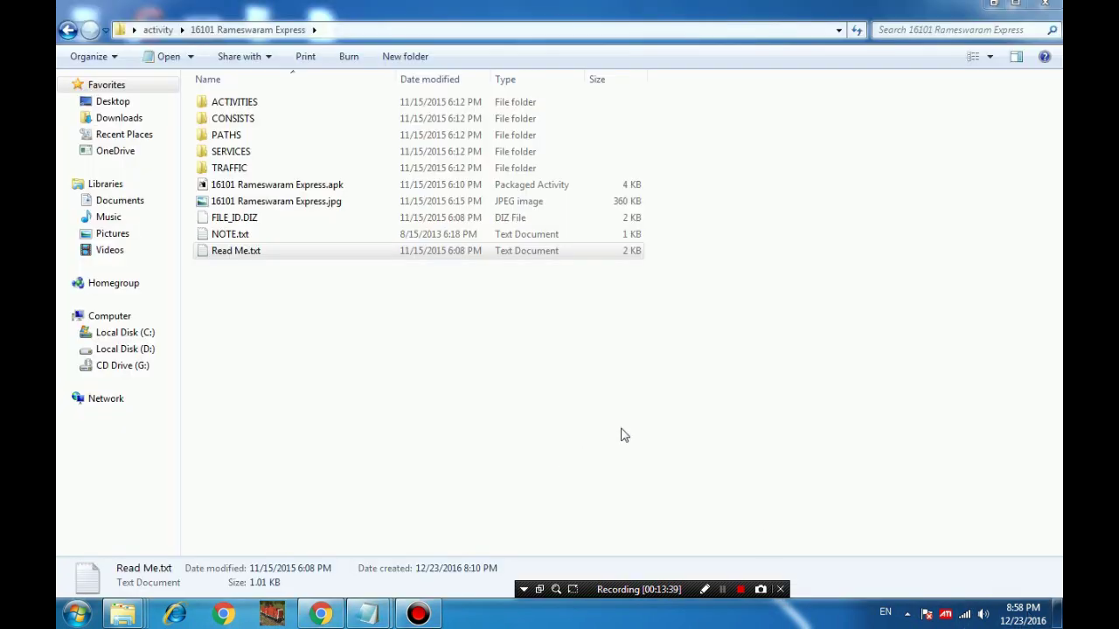
pyautogui.hotkey('alt', 'Tab')
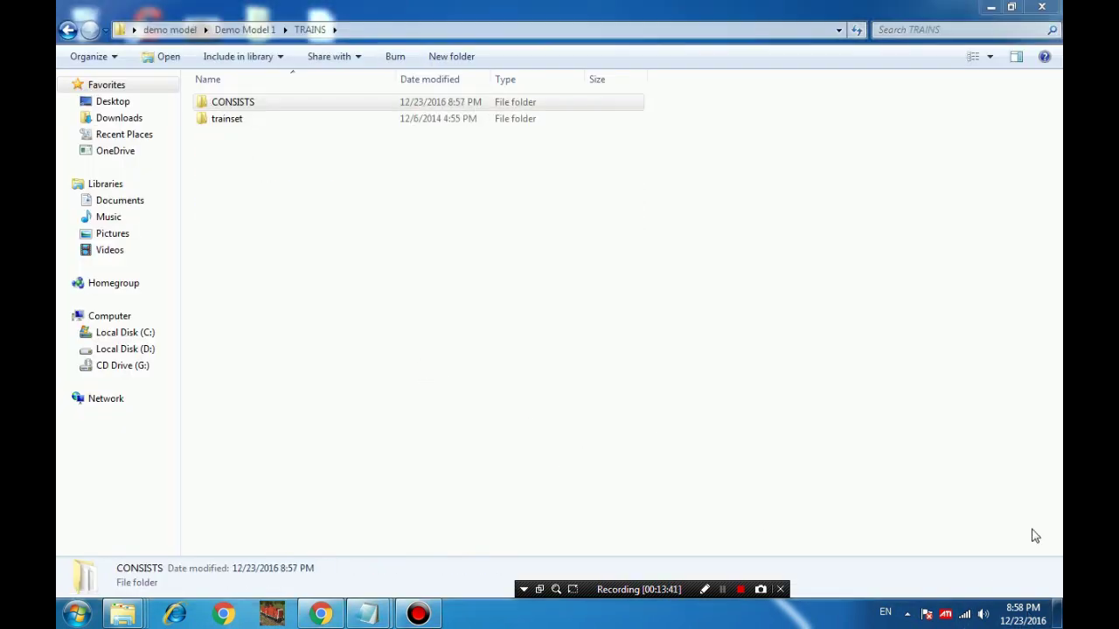
pyautogui.click(1056, 614)
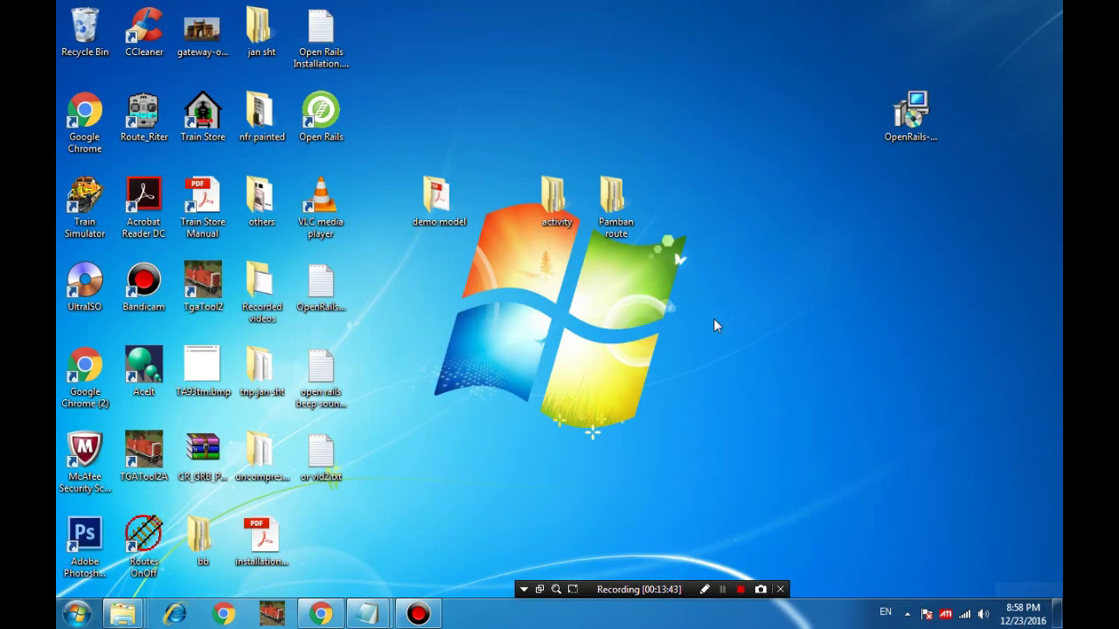
pyautogui.click(323, 122)
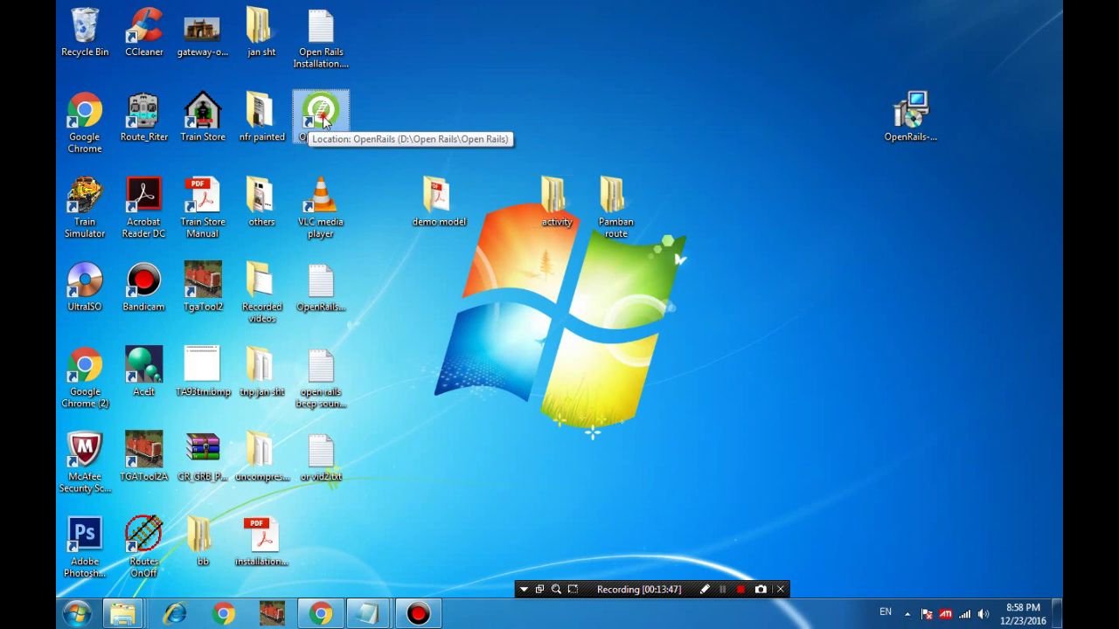
pyautogui.doubleClick(323, 122)
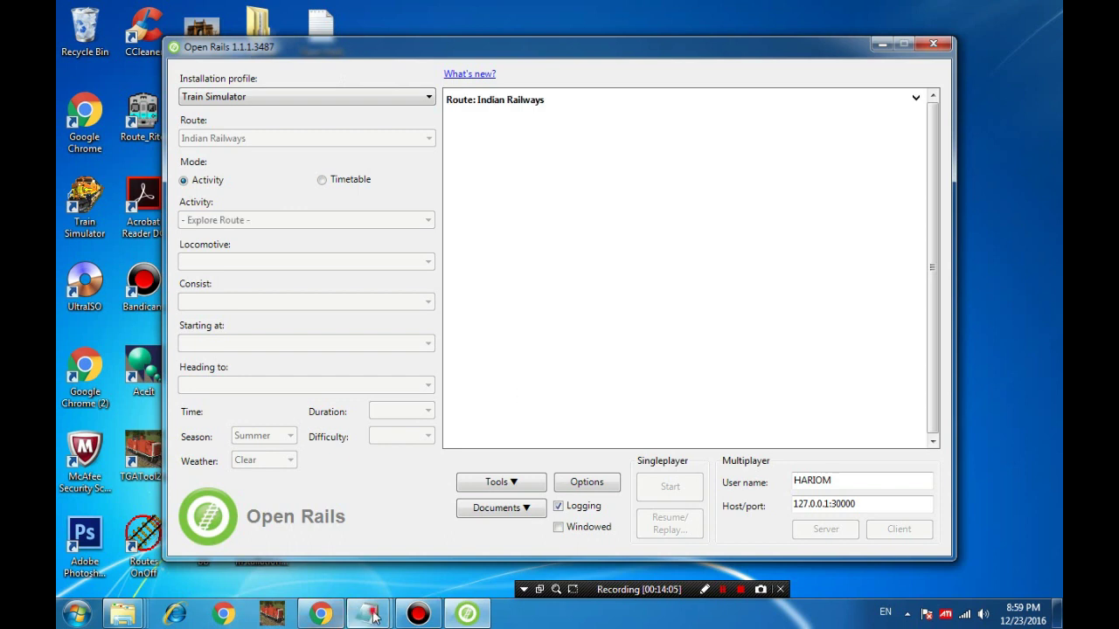
# - Highlight "Option" in the notes' "Go to Option --> content --> Add" line and open the Options dialog in Open Rails
pyautogui.moveTo(372, 617)
pyautogui.click(528, 478)
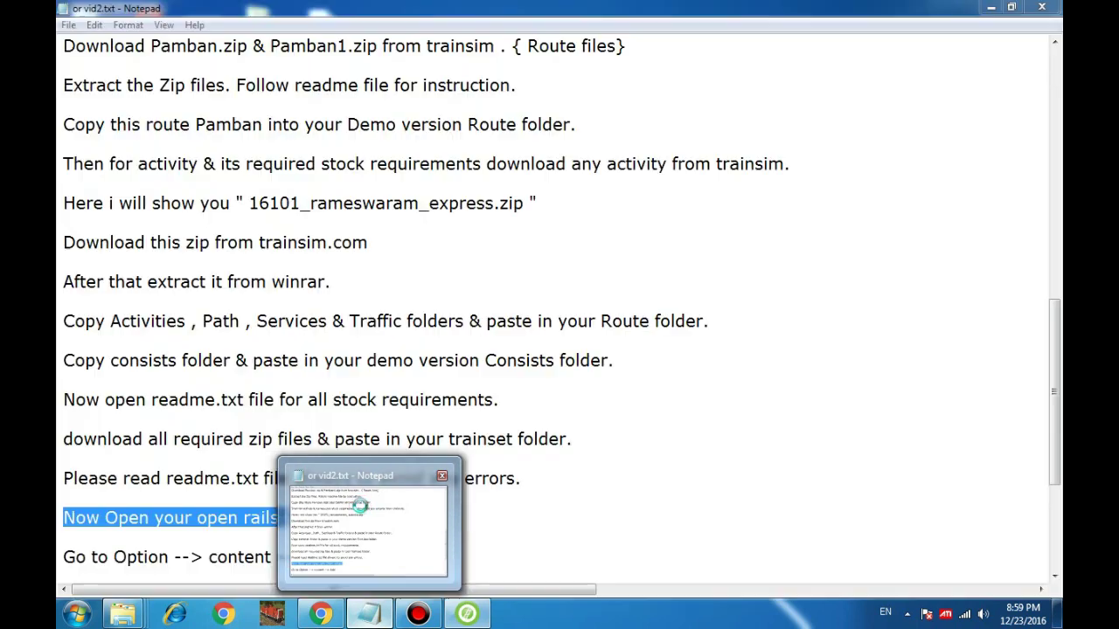
pyautogui.click(364, 512)
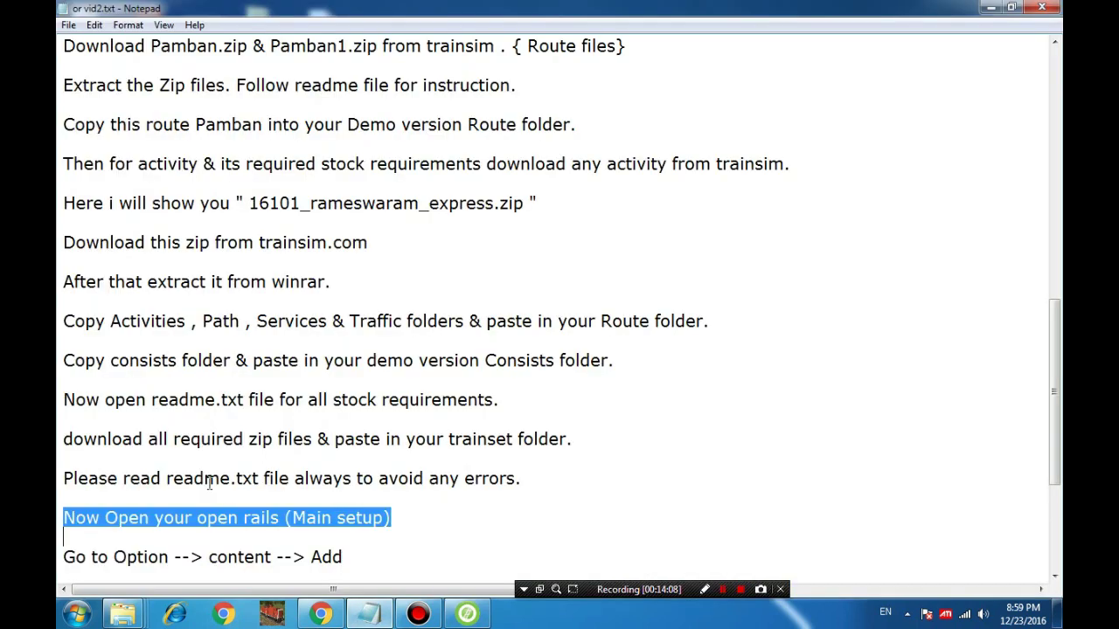
pyautogui.click(175, 517)
pyautogui.moveTo(66, 556); pyautogui.dragTo(293, 544)
pyautogui.click(264, 542)
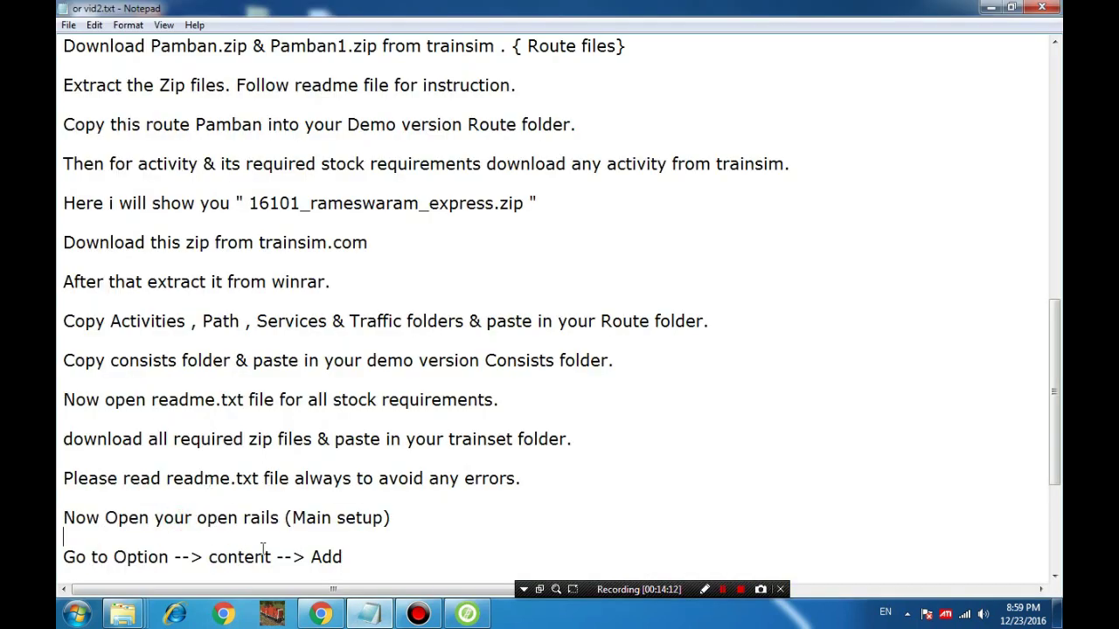
pyautogui.doubleClick(170, 557)
pyautogui.click(371, 616)
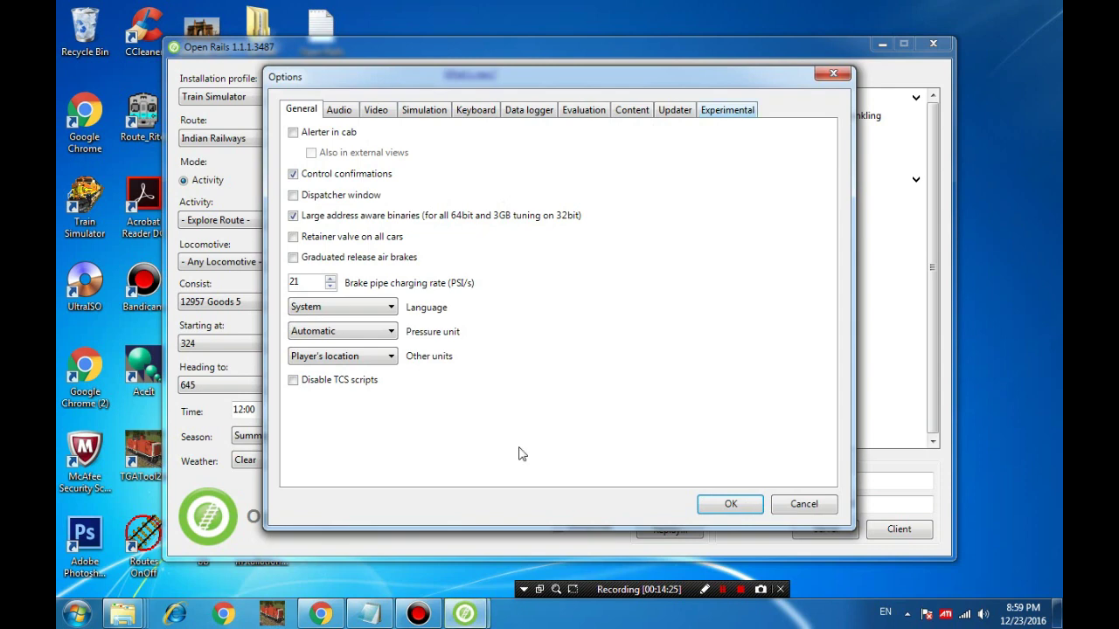
# - Highlight "content" in the notes and show the Content settings in the Open Rails options
pyautogui.click(371, 613)
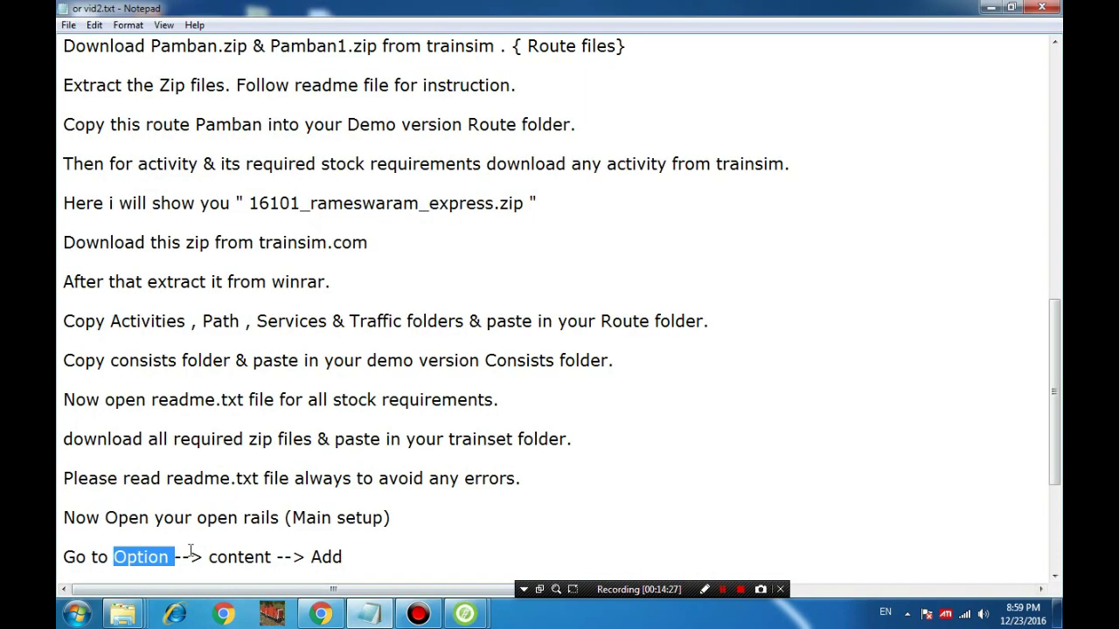
pyautogui.moveTo(208, 557); pyautogui.dragTo(273, 557)
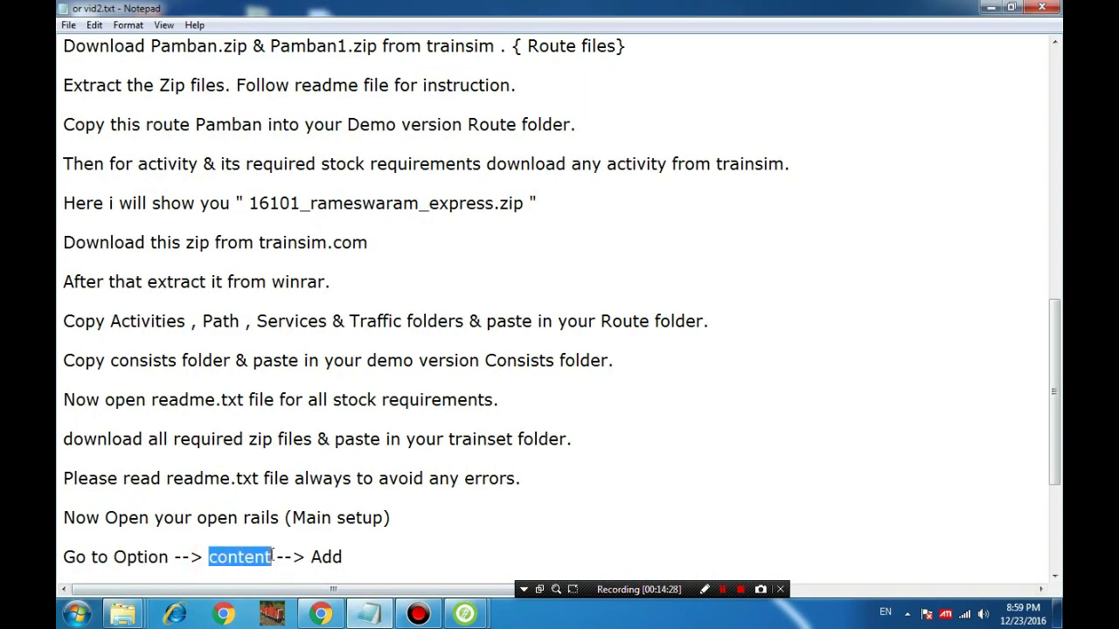
pyautogui.click(359, 613)
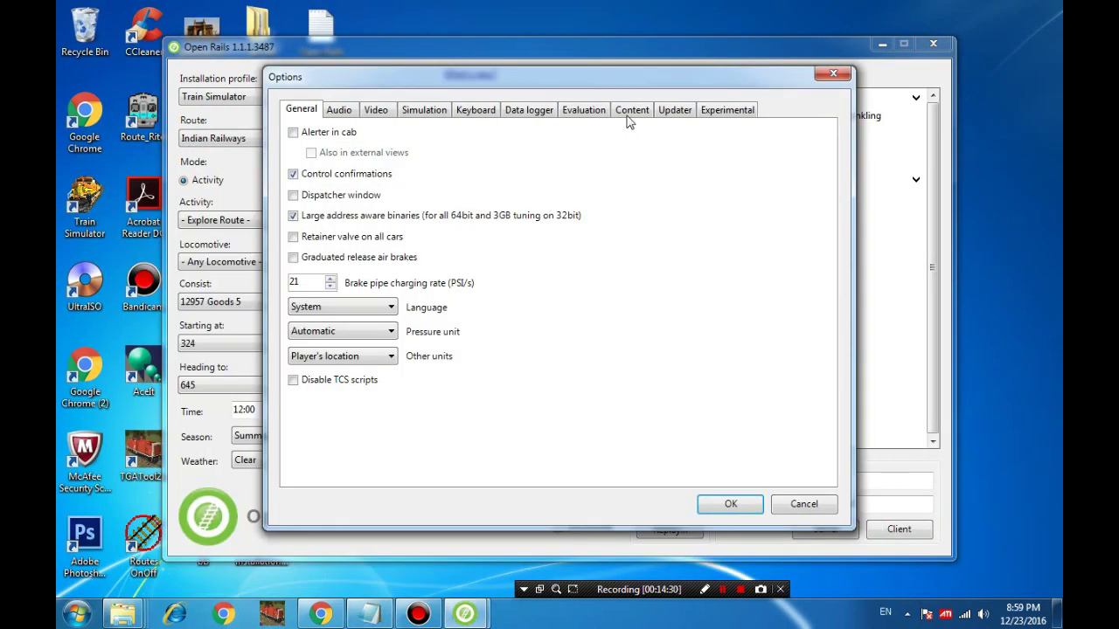
pyautogui.click(631, 113)
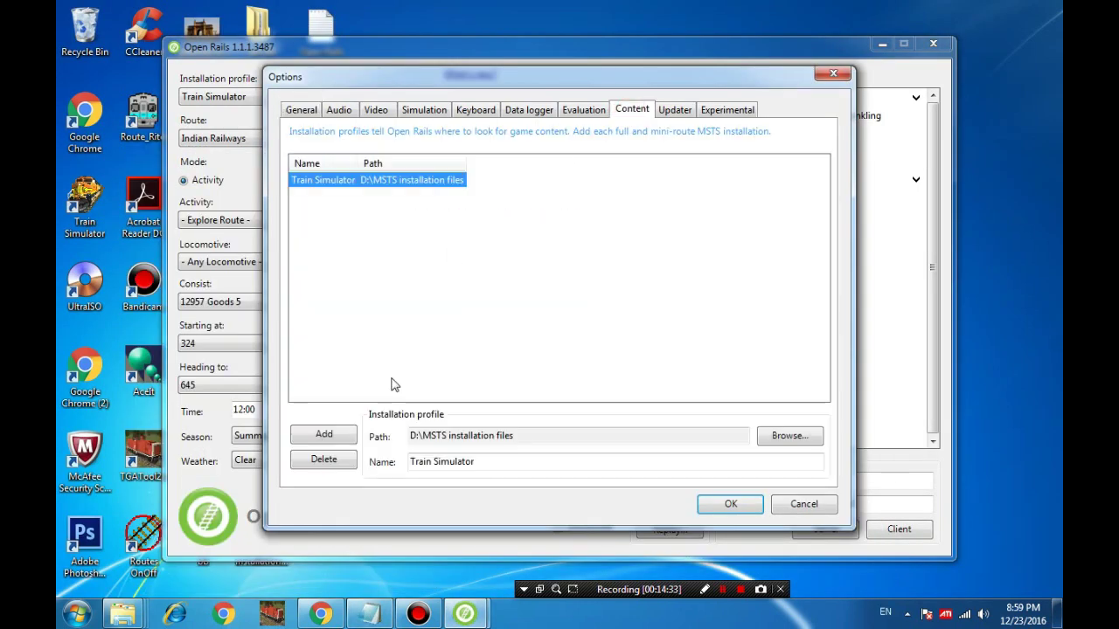
# - Highlight "Add" in the notes and add the desktop's demo model folder as an Open Rails installation profile
pyautogui.click(376, 613)
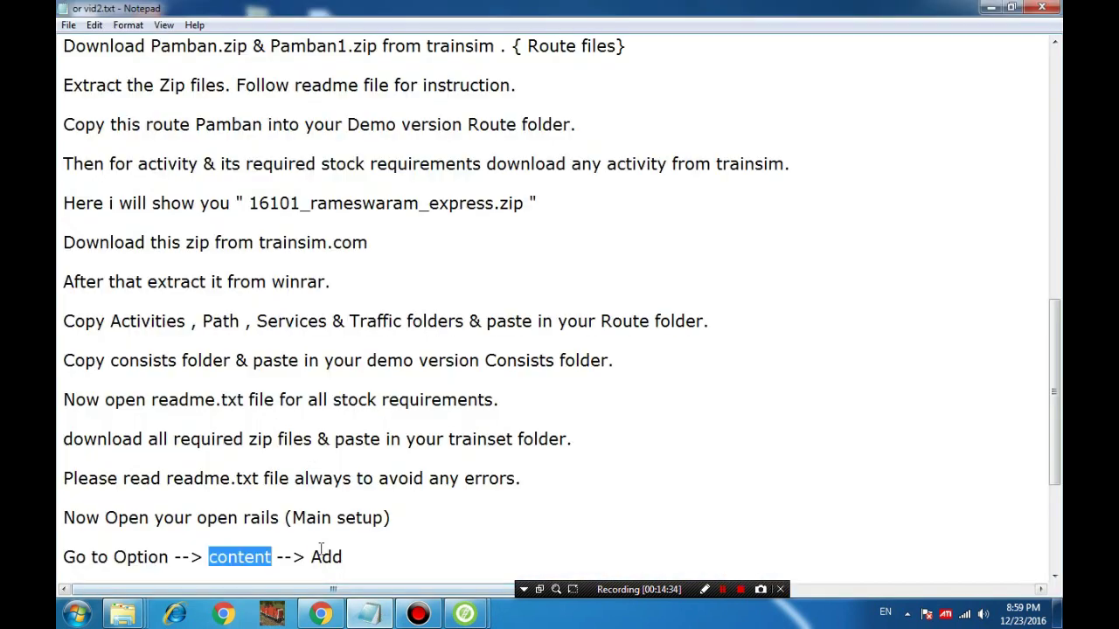
pyautogui.moveTo(312, 556); pyautogui.dragTo(346, 557)
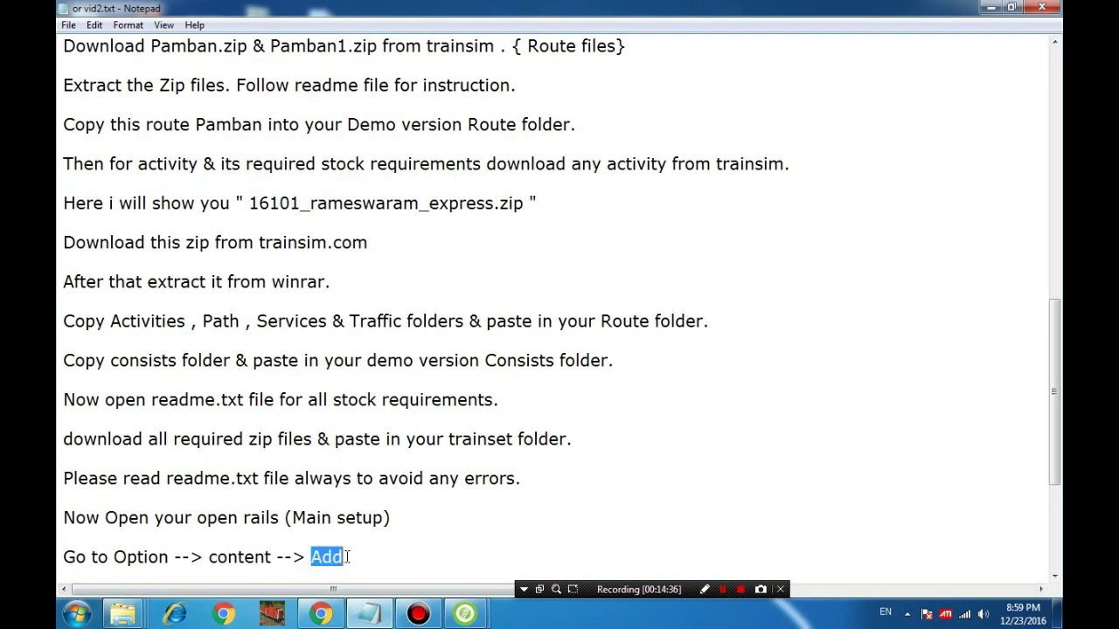
pyautogui.click(374, 614)
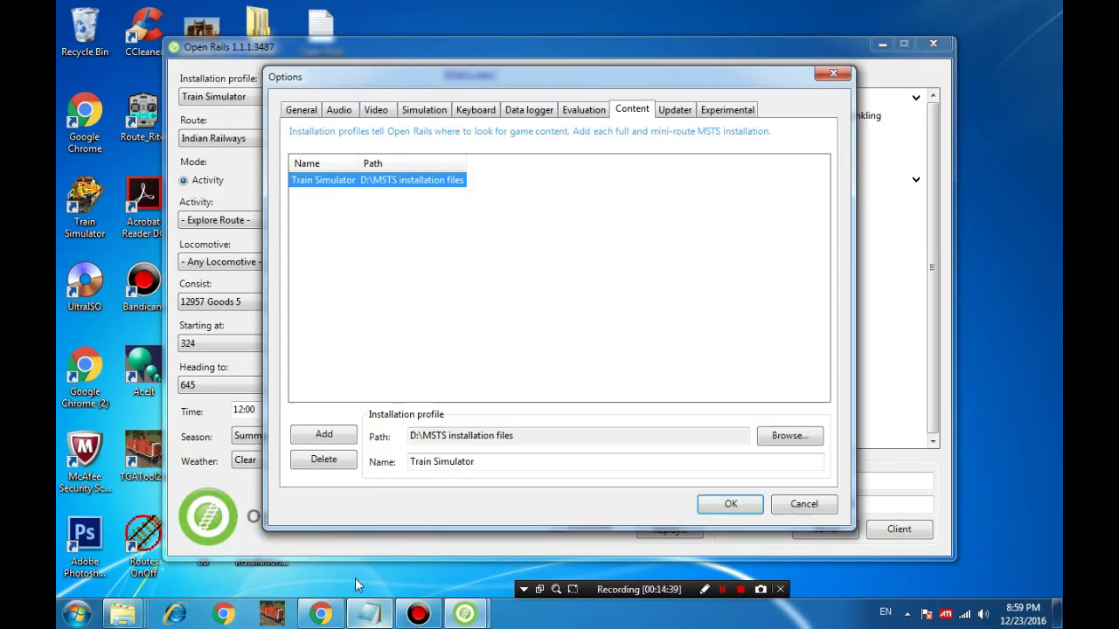
pyautogui.click(323, 434)
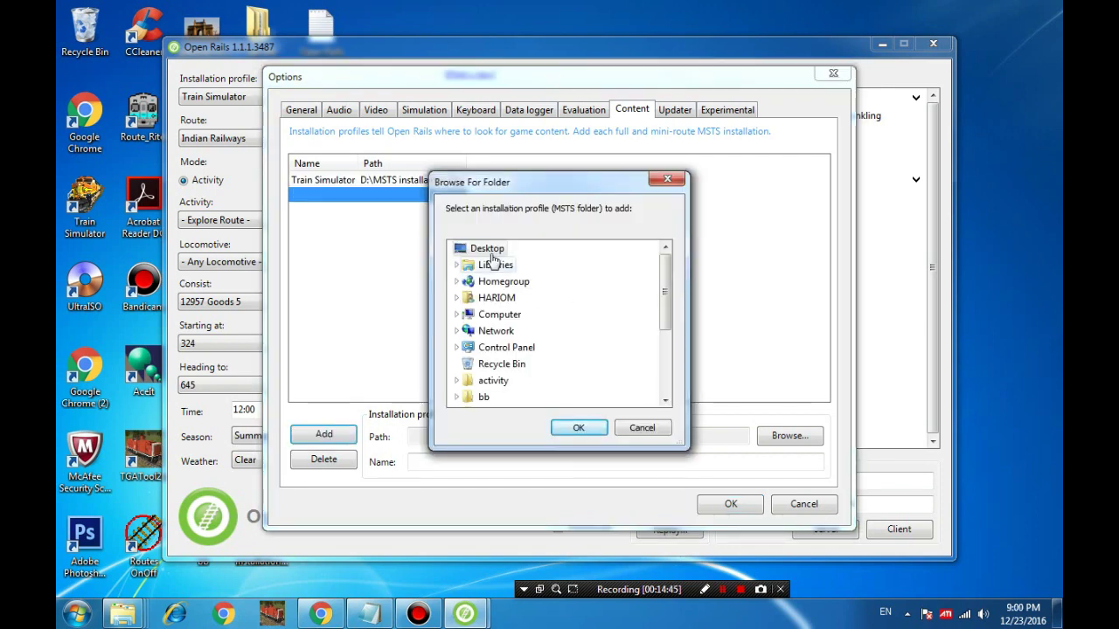
pyautogui.moveTo(662, 290); pyautogui.dragTo(663, 322)
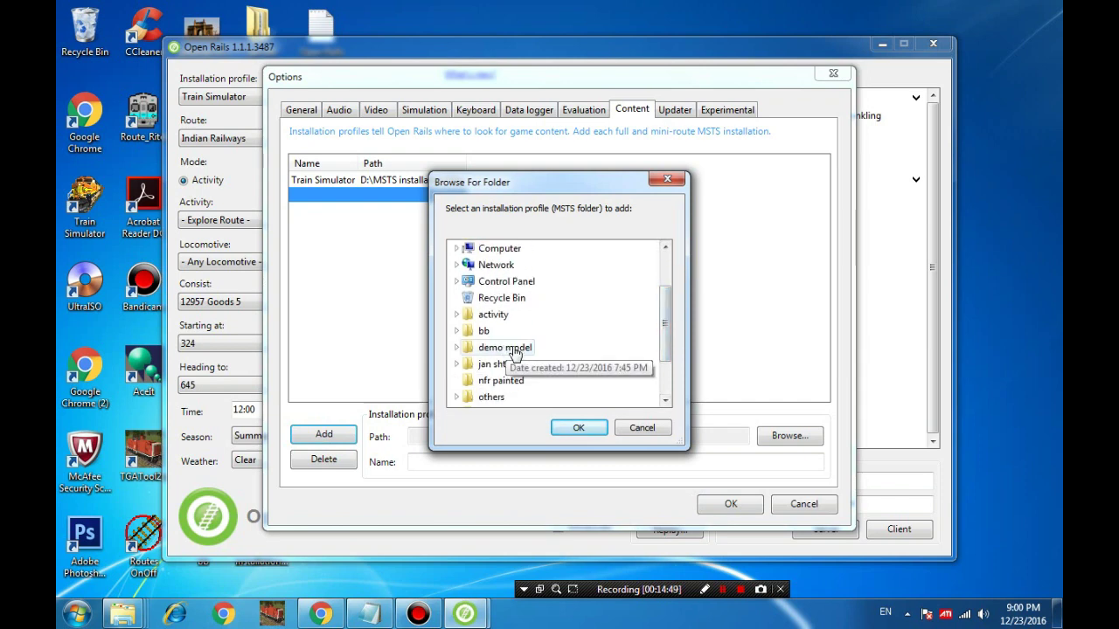
pyautogui.click(486, 348)
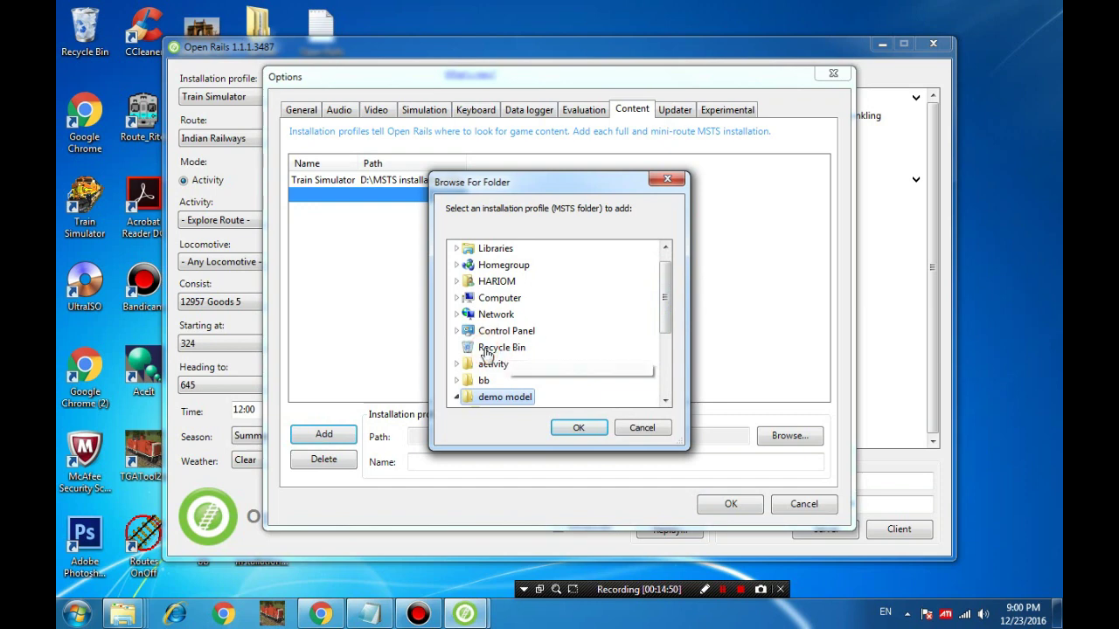
pyautogui.click(575, 429)
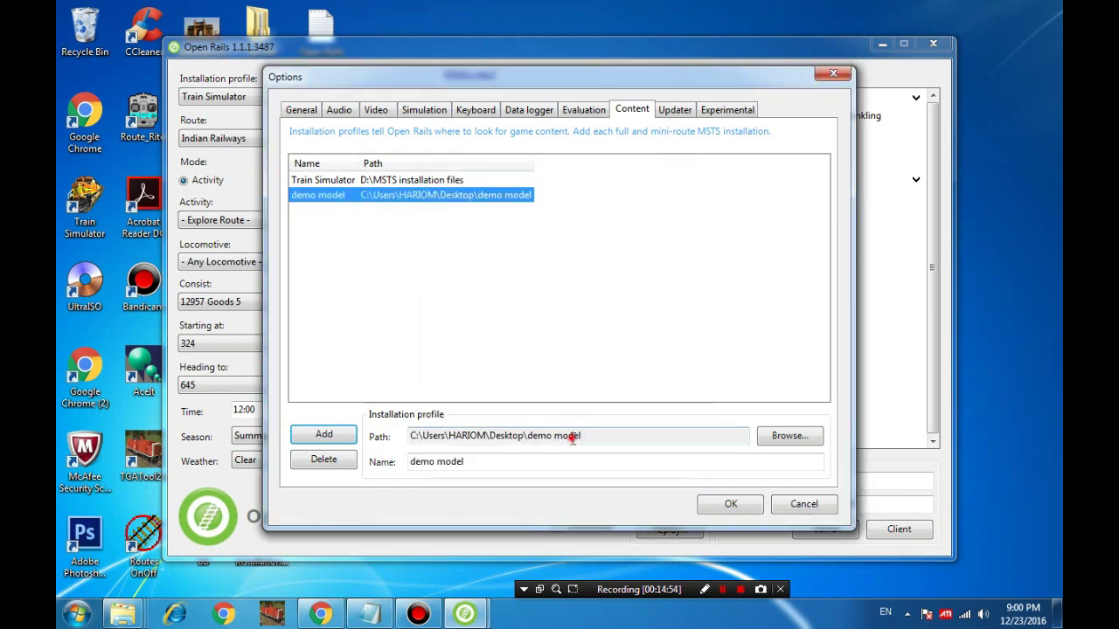
# - Highlight "demo model" in the new profile's path and "Press OK" in the notes, and return to the Open Rails options
pyautogui.moveTo(578, 437); pyautogui.dragTo(528, 443)
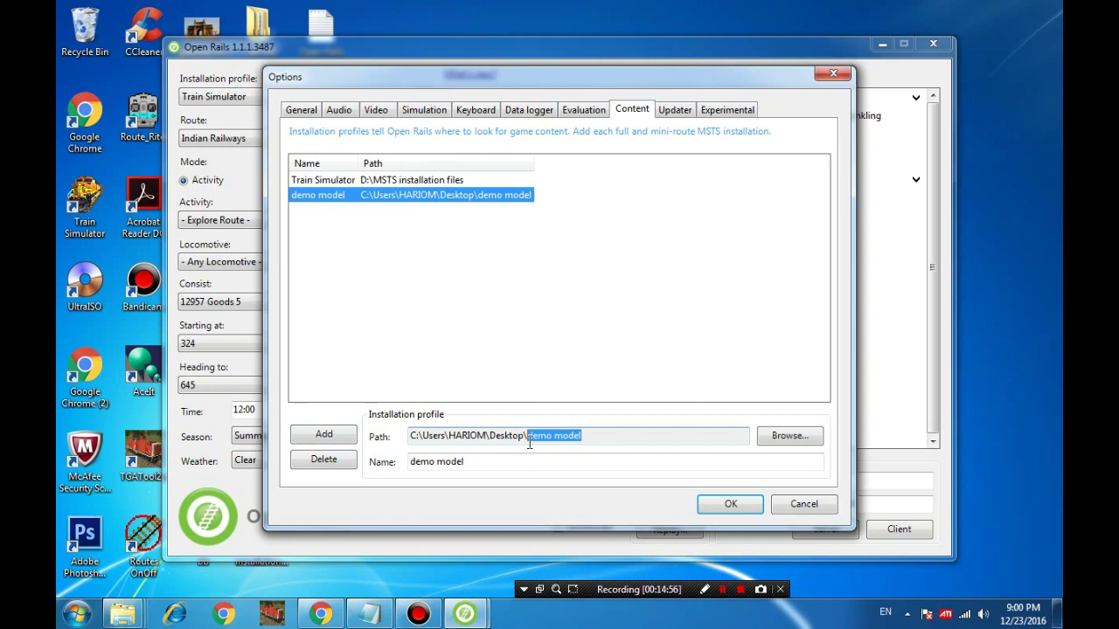
pyautogui.click(372, 616)
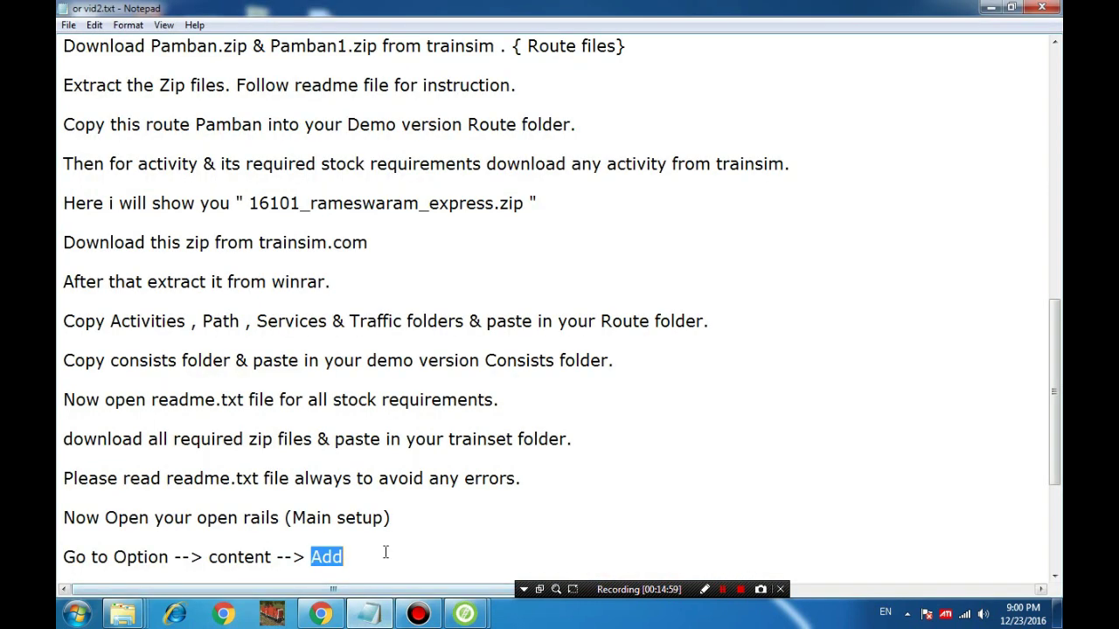
pyautogui.click(384, 552)
pyautogui.scroll(-1, 381, 547)
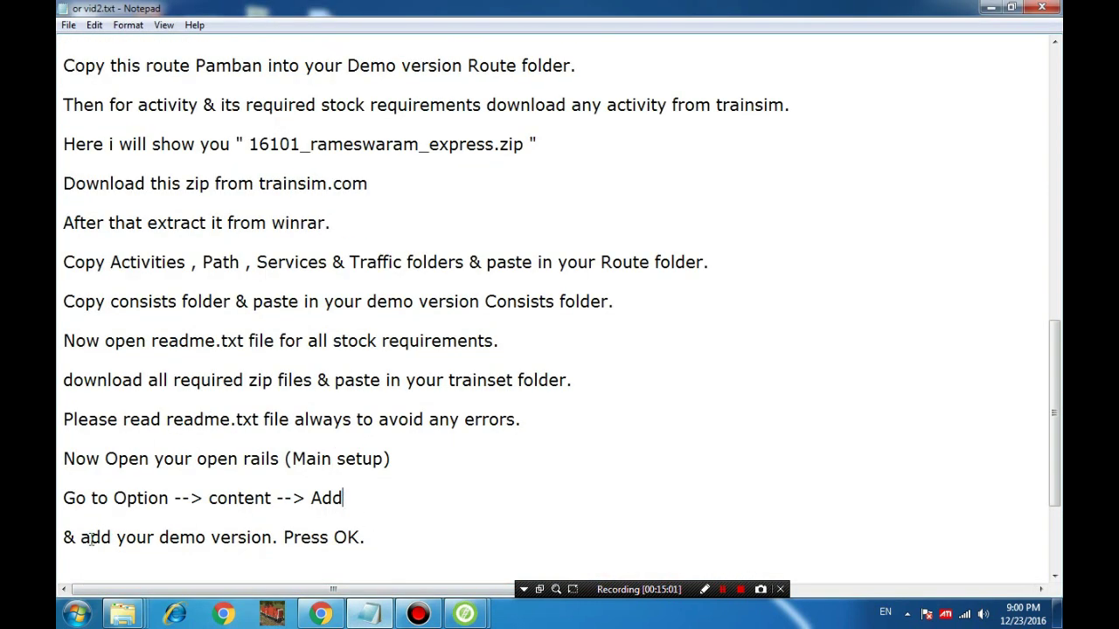
pyautogui.moveTo(83, 536); pyautogui.dragTo(359, 536)
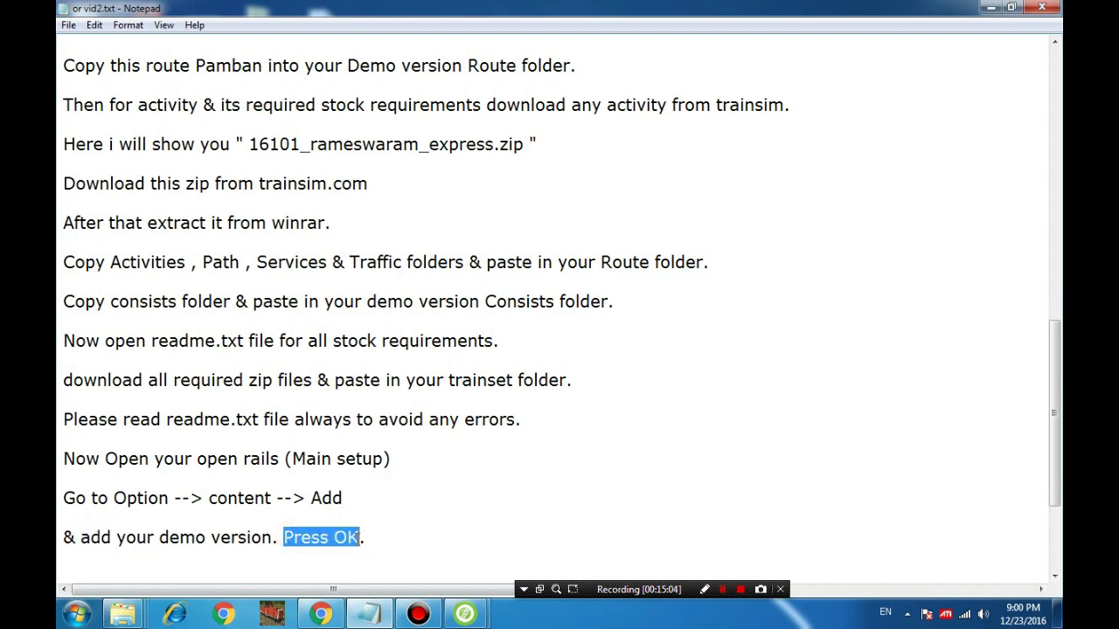
pyautogui.click(415, 532)
pyautogui.click(370, 613)
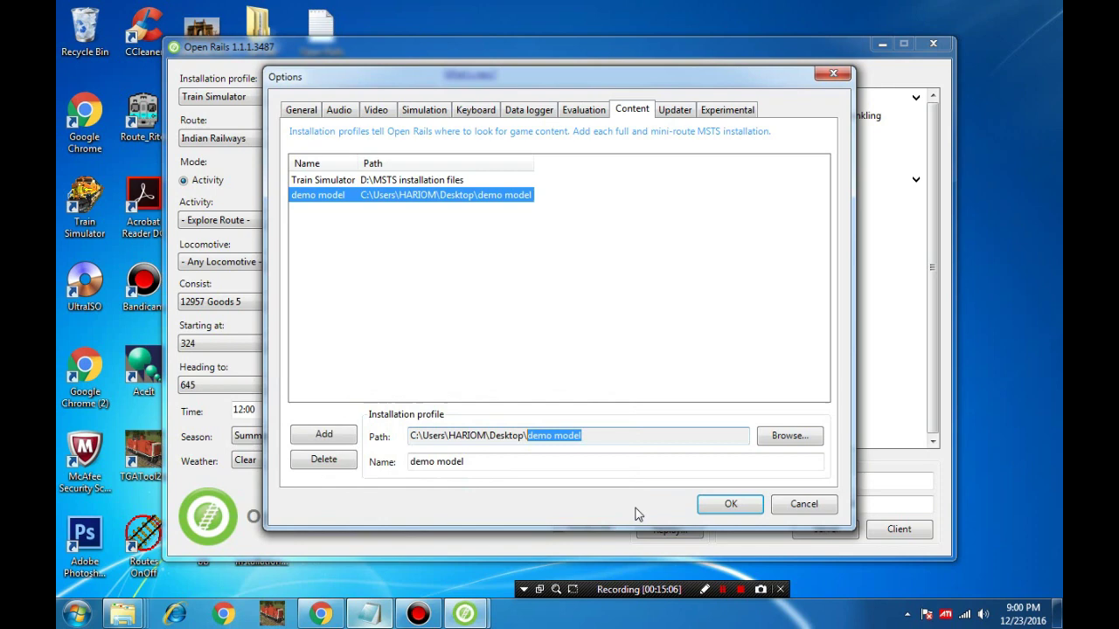
# - Save the Open Rails options and choose demo model as the installation profile
pyautogui.click(725, 507)
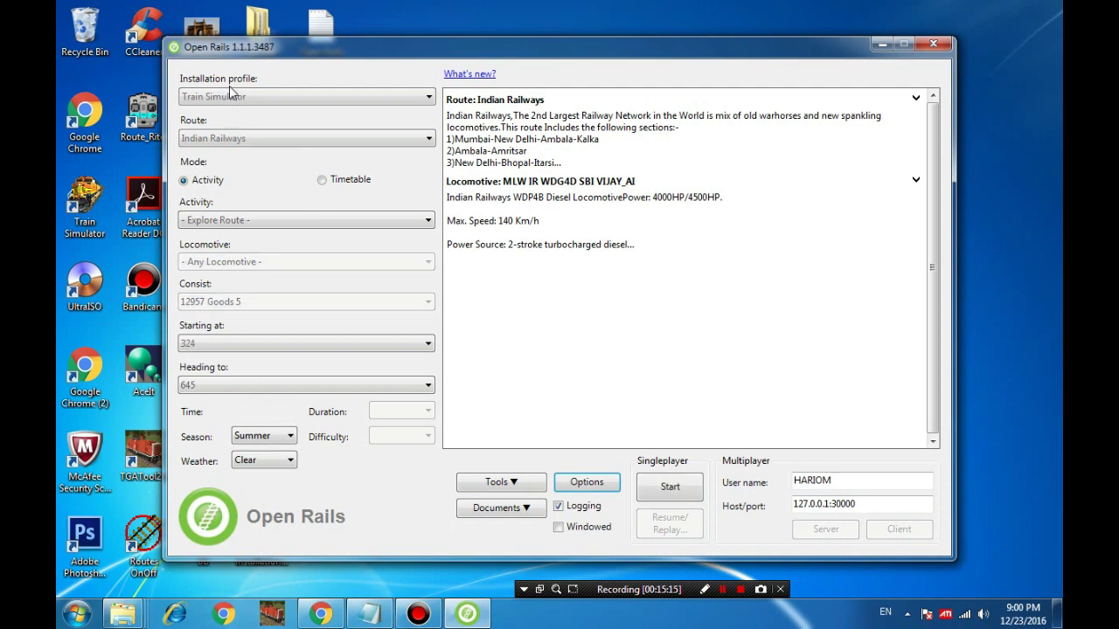
pyautogui.click(232, 96)
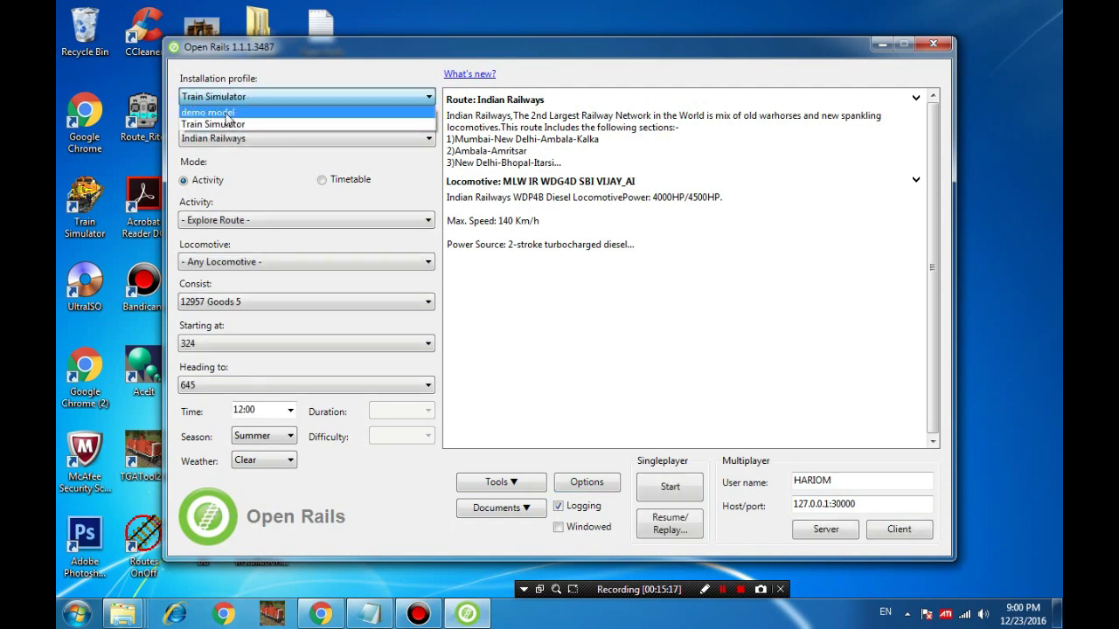
pyautogui.click(210, 113)
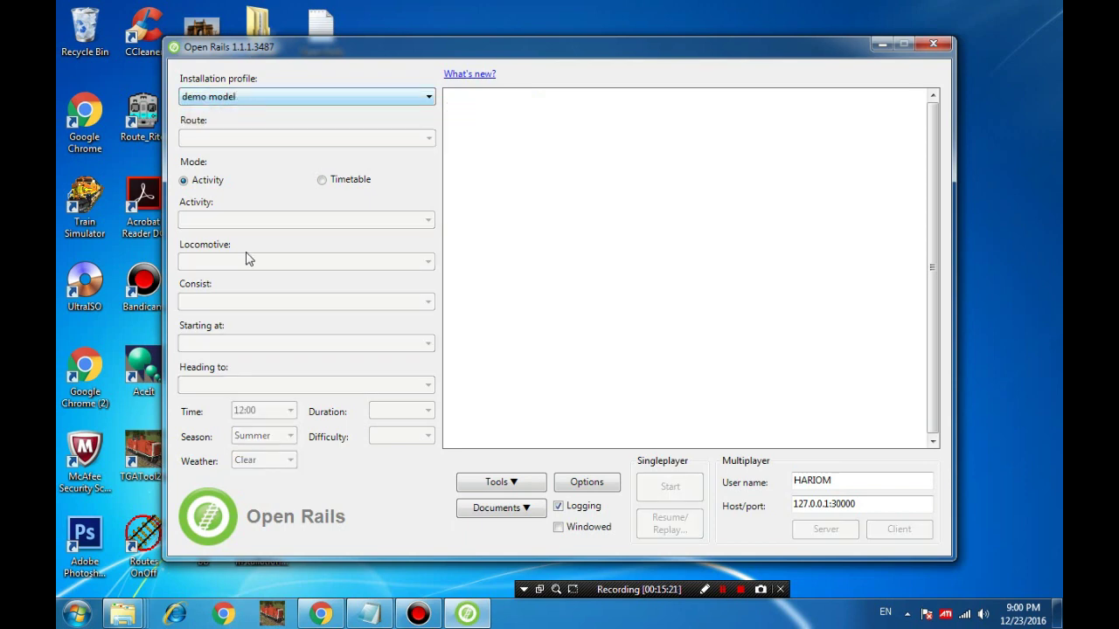
# - Switch to the notes and highlight the closing lines about playing Indian contents without MSTS installation, liking and subscribing, and the author's name
pyautogui.click(371, 616)
pyautogui.click(136, 541)
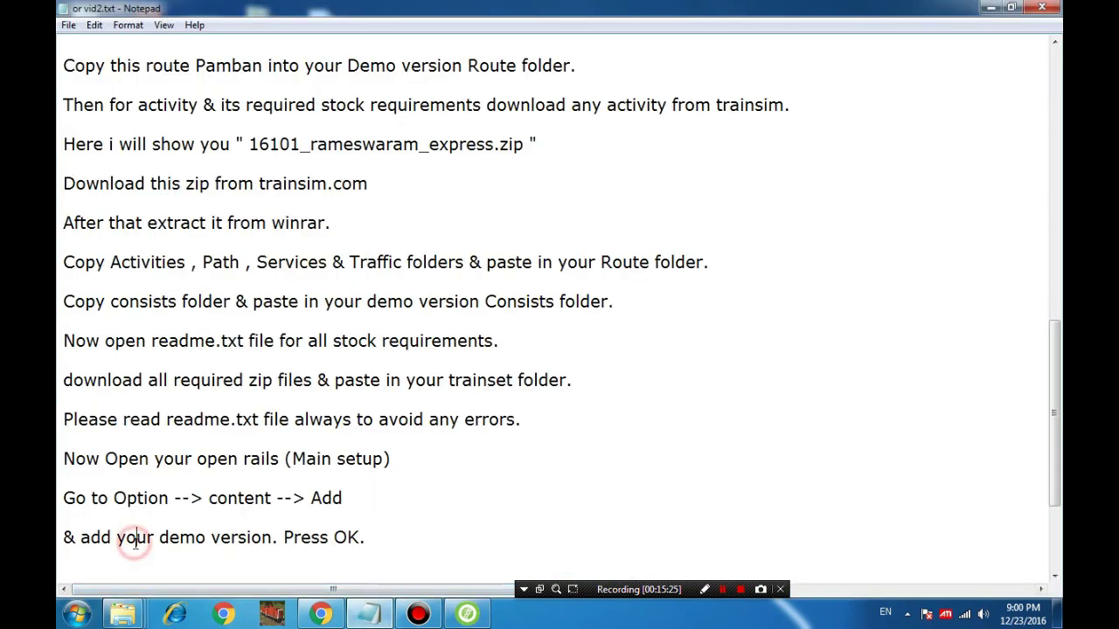
pyautogui.scroll(-1, 135, 543)
pyautogui.moveTo(61, 517)
pyautogui.mouseDown()
pyautogui.moveTo(112, 517)
pyautogui.moveTo(58, 517)
pyautogui.mouseUp()
pyautogui.moveTo(125, 517); pyautogui.dragTo(59, 437)
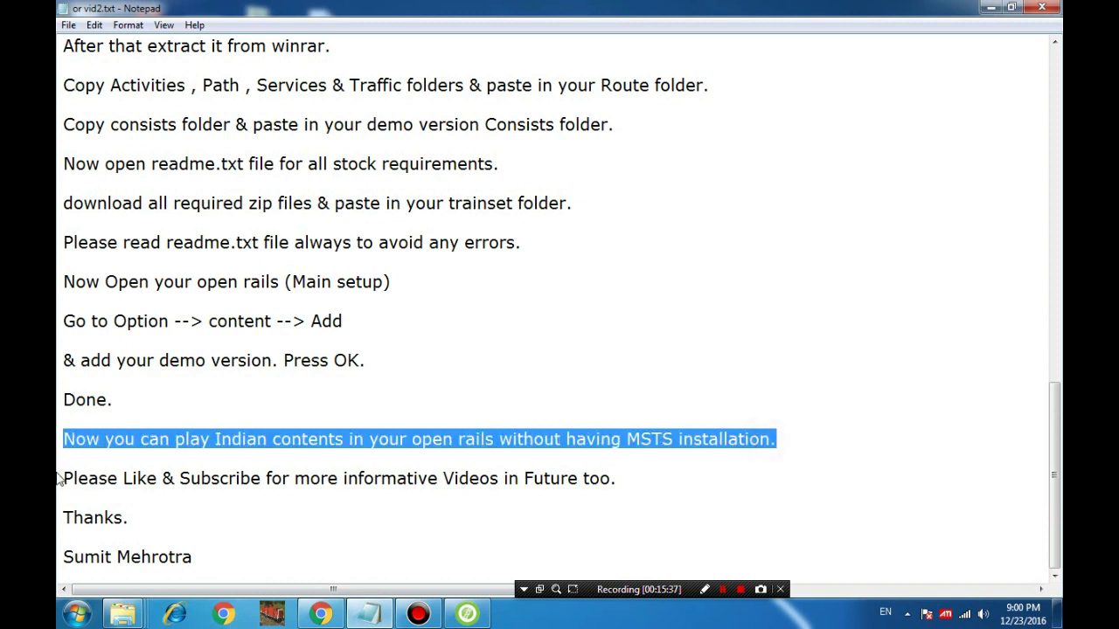
pyautogui.moveTo(61, 478); pyautogui.dragTo(627, 482)
pyautogui.click(439, 496)
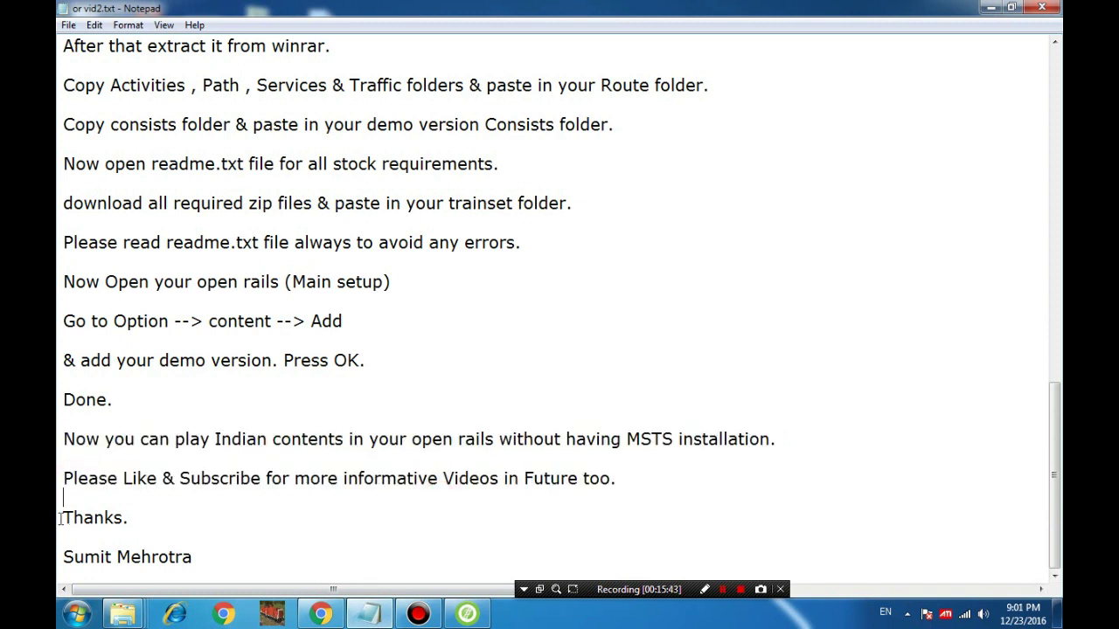
pyautogui.moveTo(64, 516); pyautogui.dragTo(59, 555)
pyautogui.moveTo(209, 557); pyautogui.dragTo(59, 529)
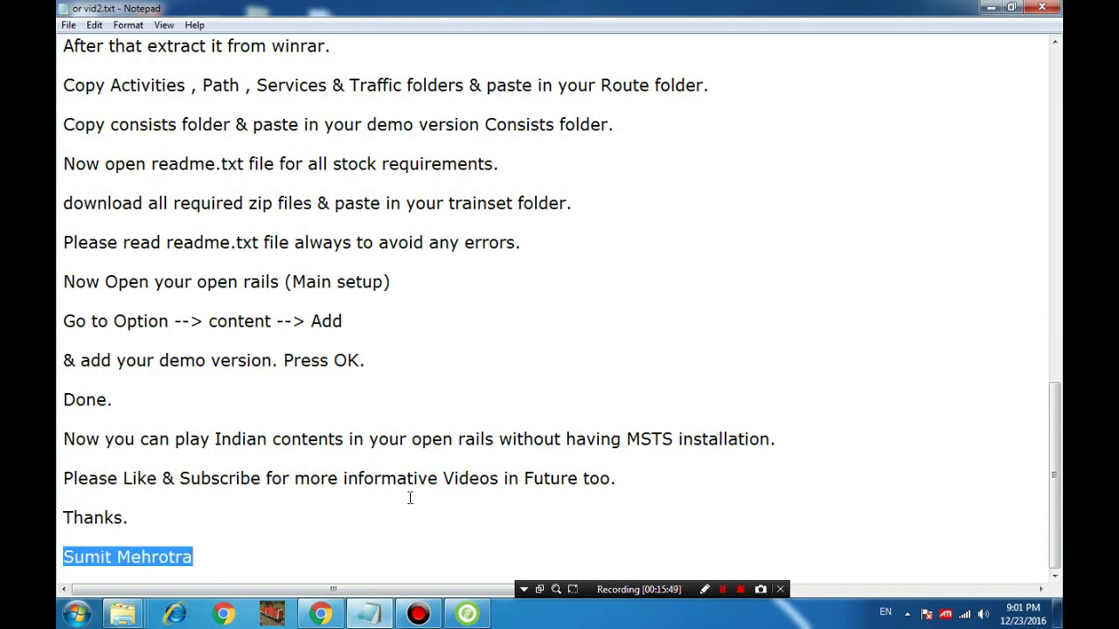